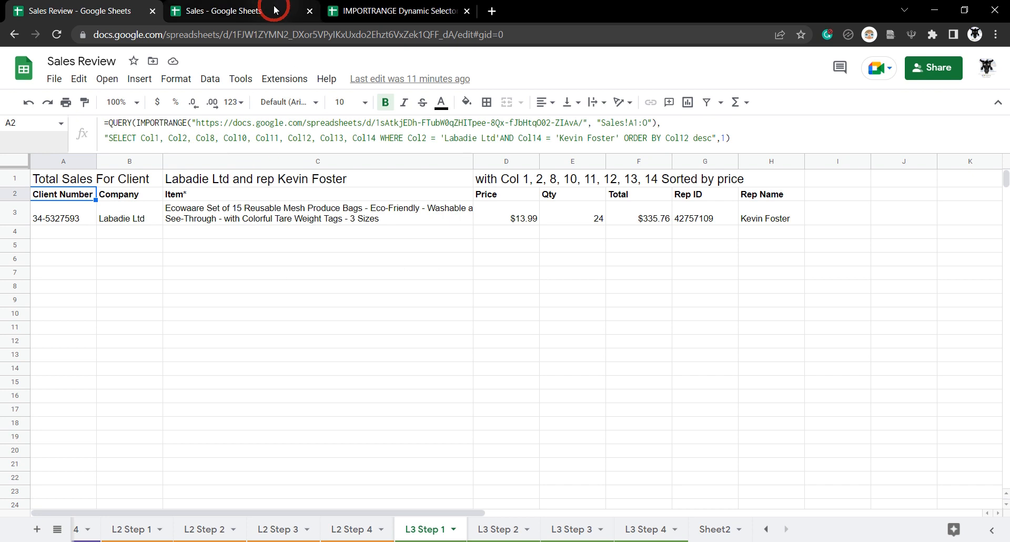
- Review the Company and Rep Name columns in Sales and the C1 title in Sales Review
scroll(337, 295, "down", 5)
scroll(341, 266, "up", 5)
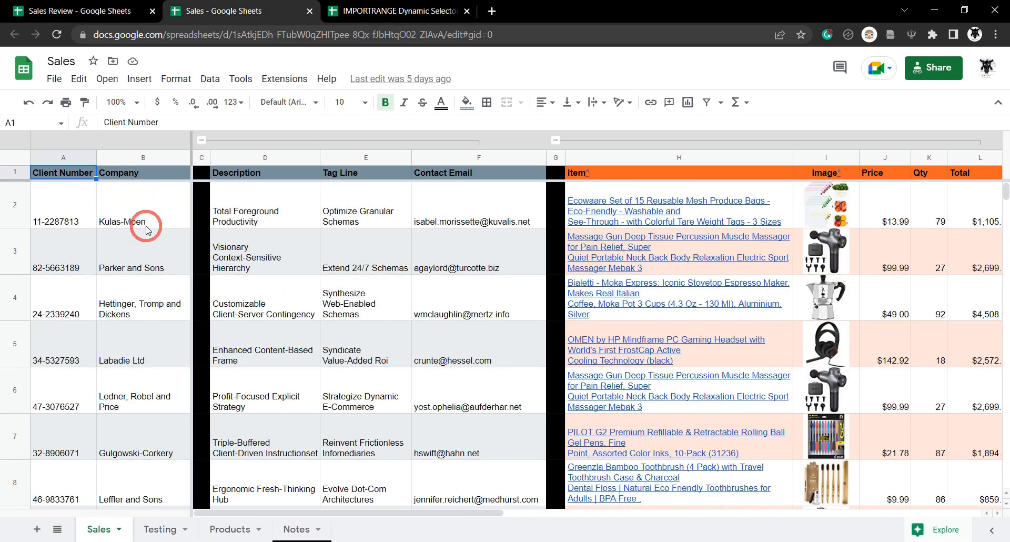
left_click(129, 158)
scroll(369, 231, "right", 5)
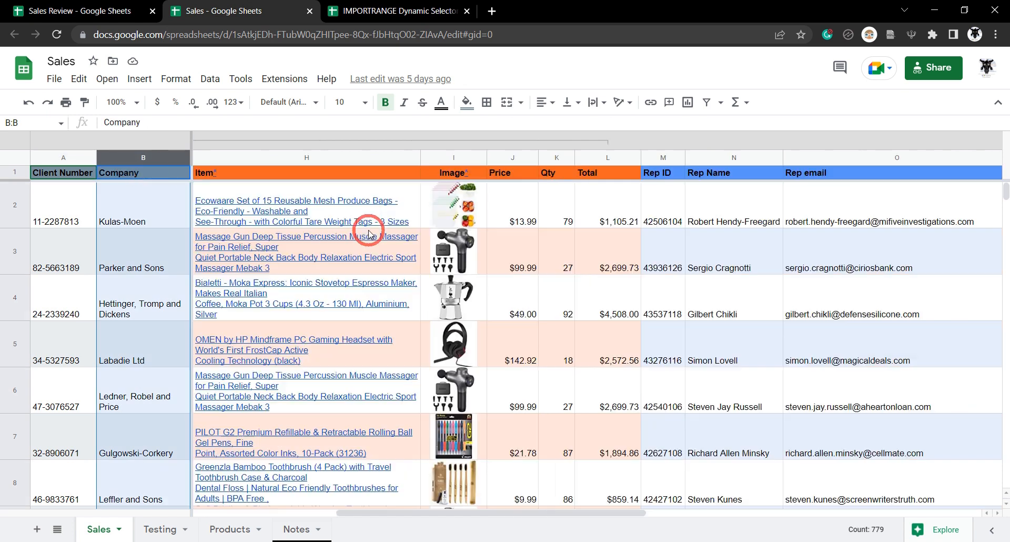
left_click(739, 158)
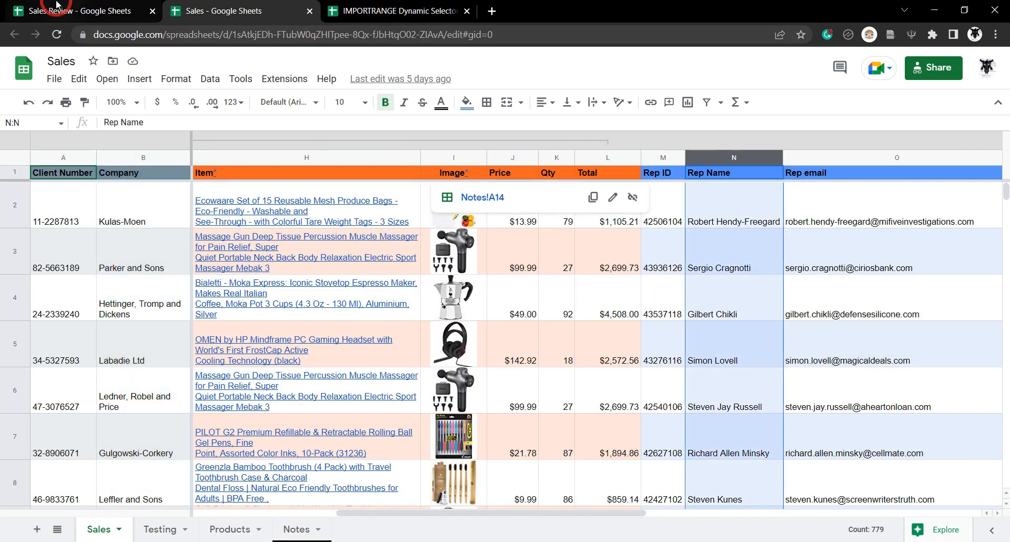
left_click(76, 11)
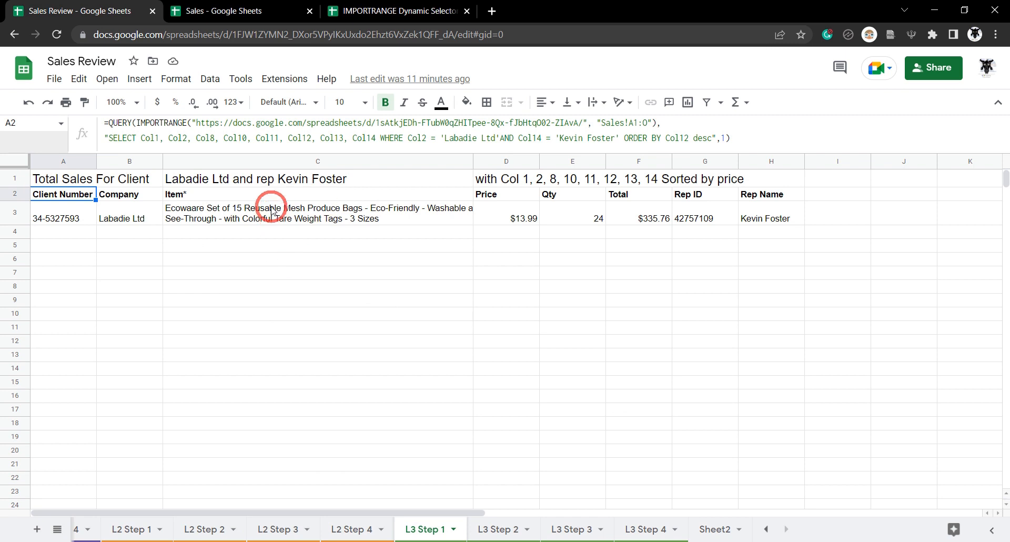
left_click(389, 185)
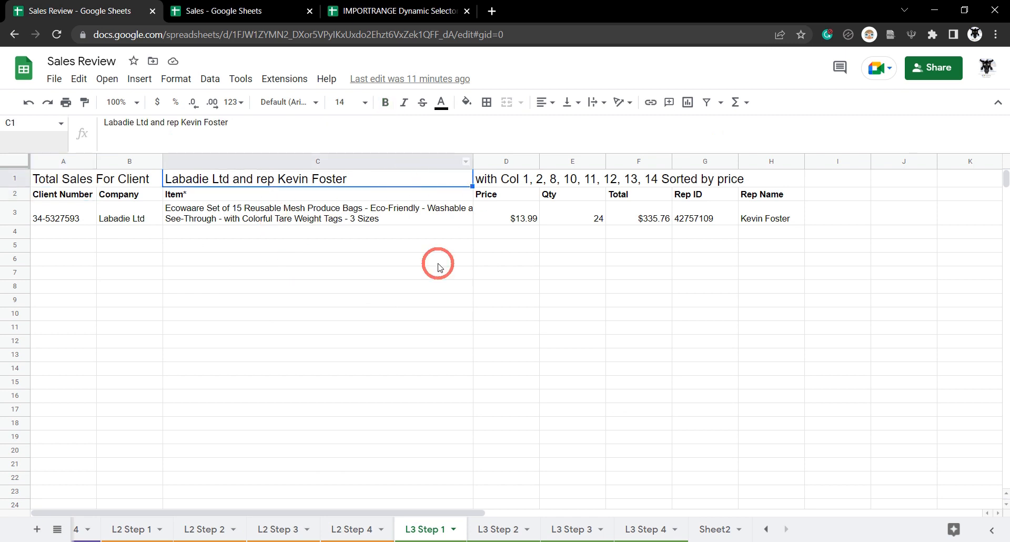
left_click(247, 11)
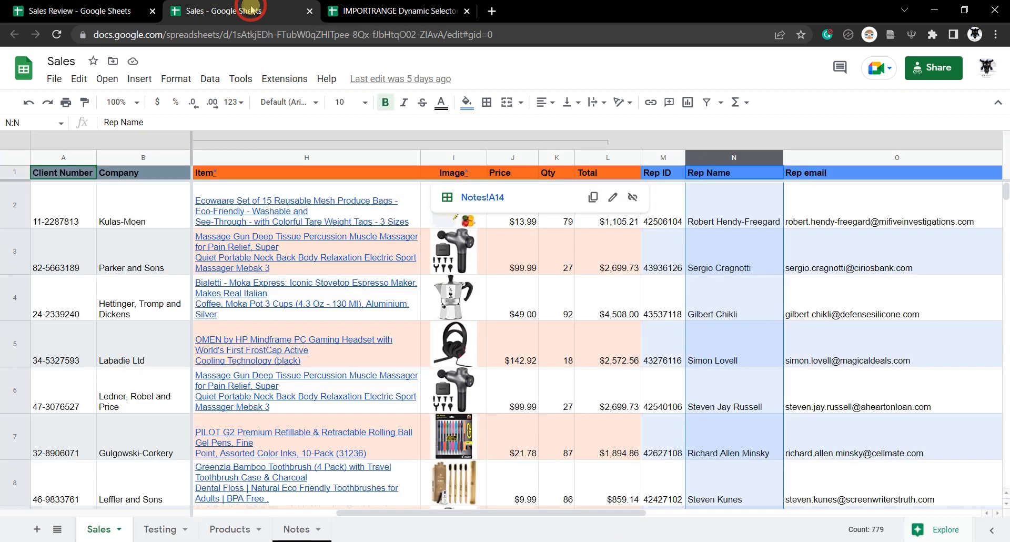
left_click(79, 10)
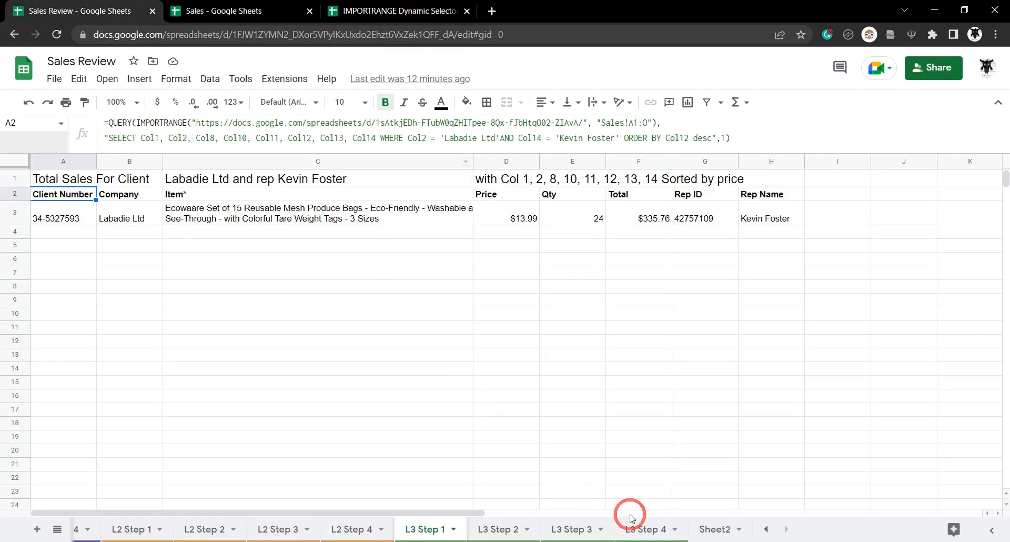
- On L3 Step 4, filter by client Champlin, Kulas and Bins and a different rep, then view Sales
left_click(652, 529)
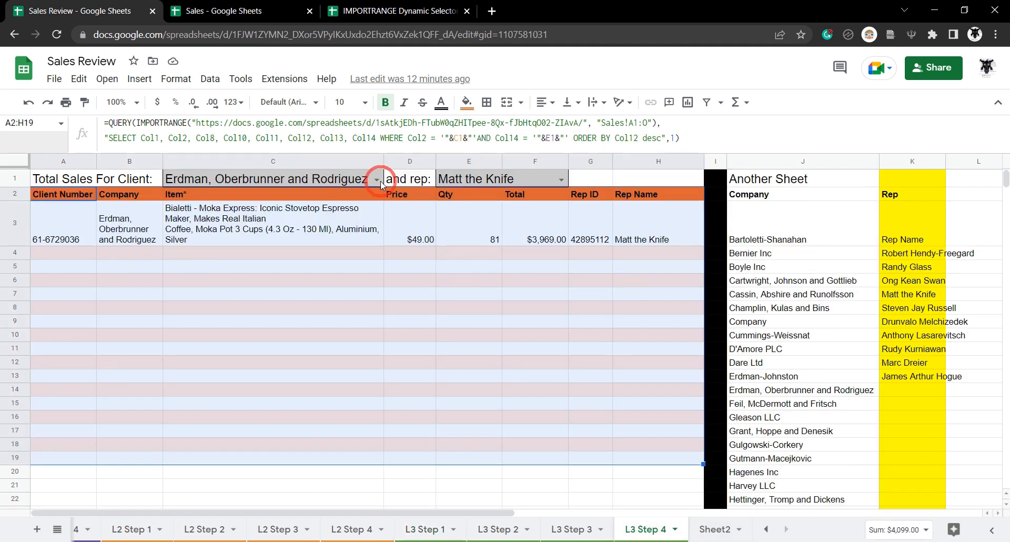
left_click(374, 181)
left_click(262, 303)
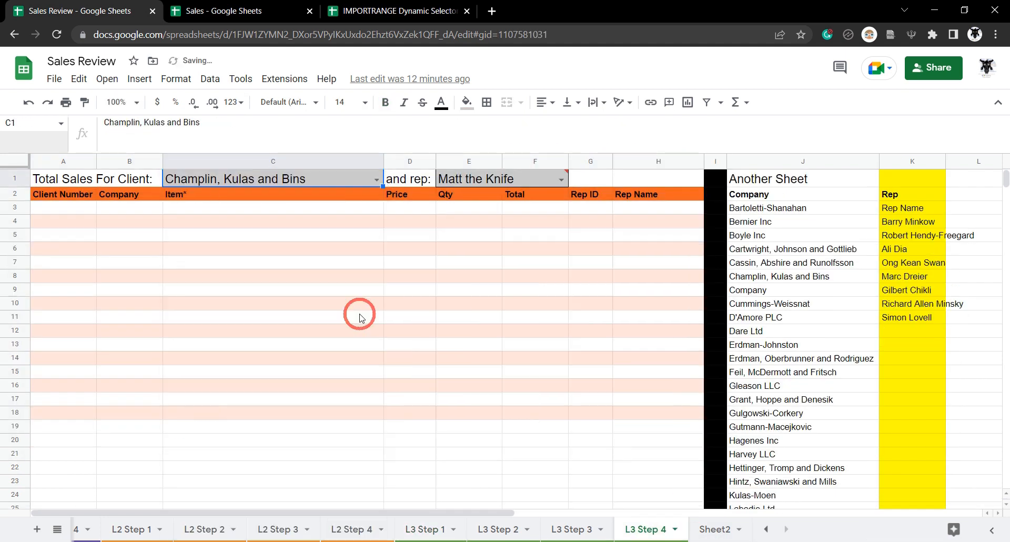
left_click(553, 177)
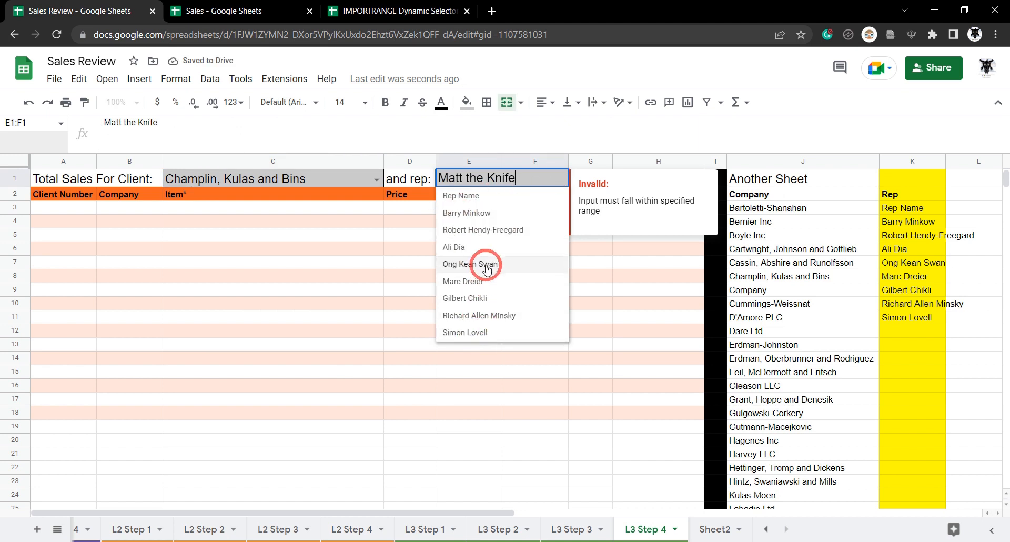
left_click(485, 231)
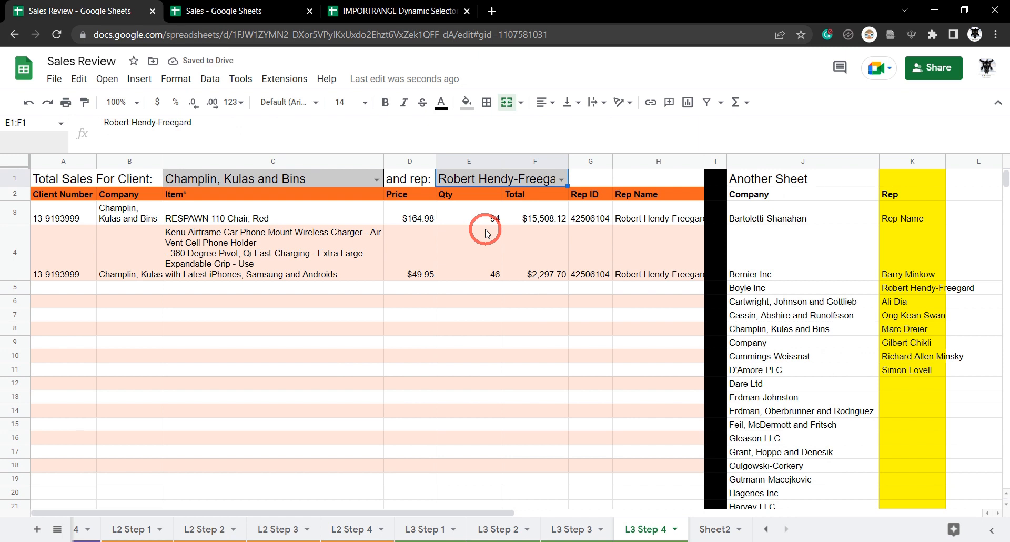
left_click(245, 10)
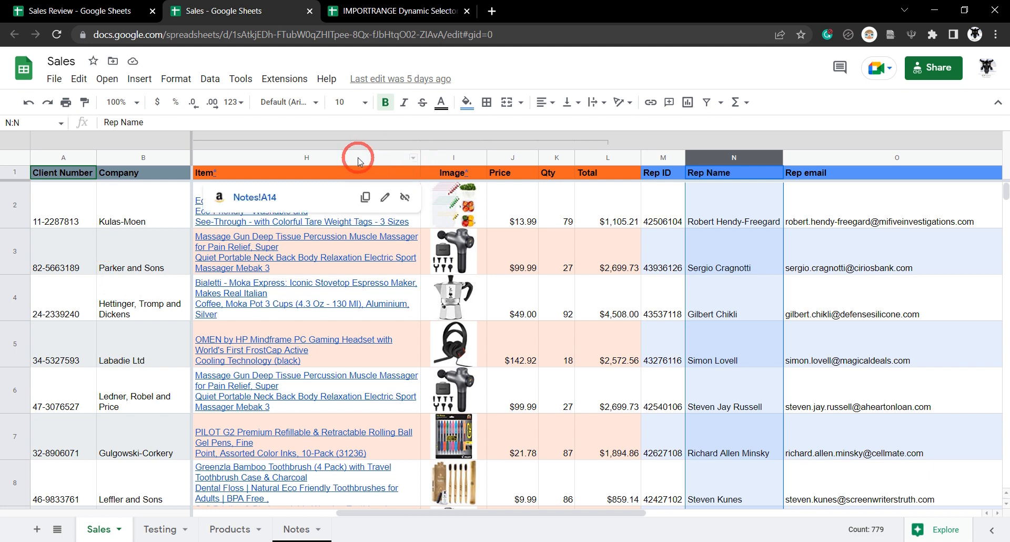
- Switch from Sales to the blank IMPORTRANGE Dynamic Selector Dashboard QUERY spreadsheet and select A2
left_click(53, 79)
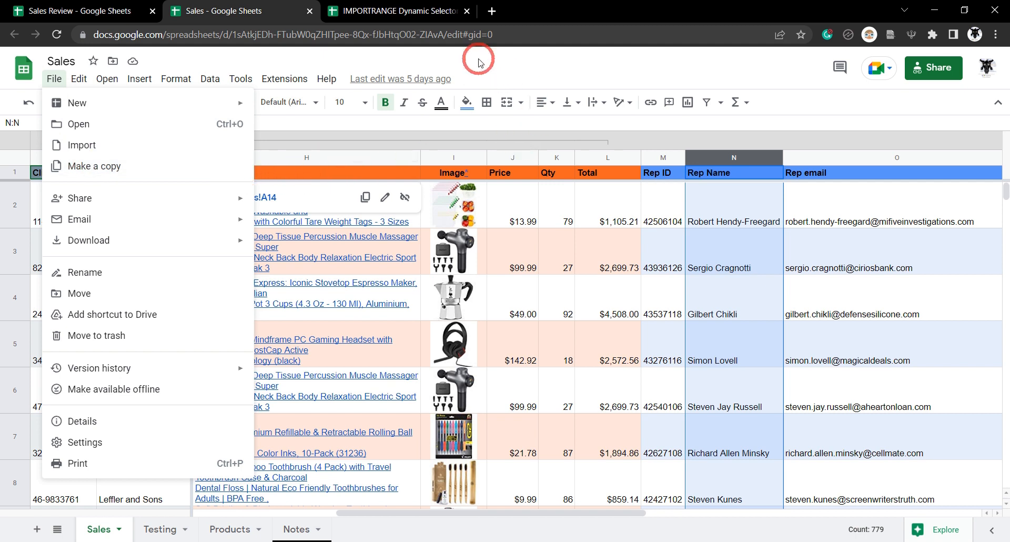
left_click(424, 11)
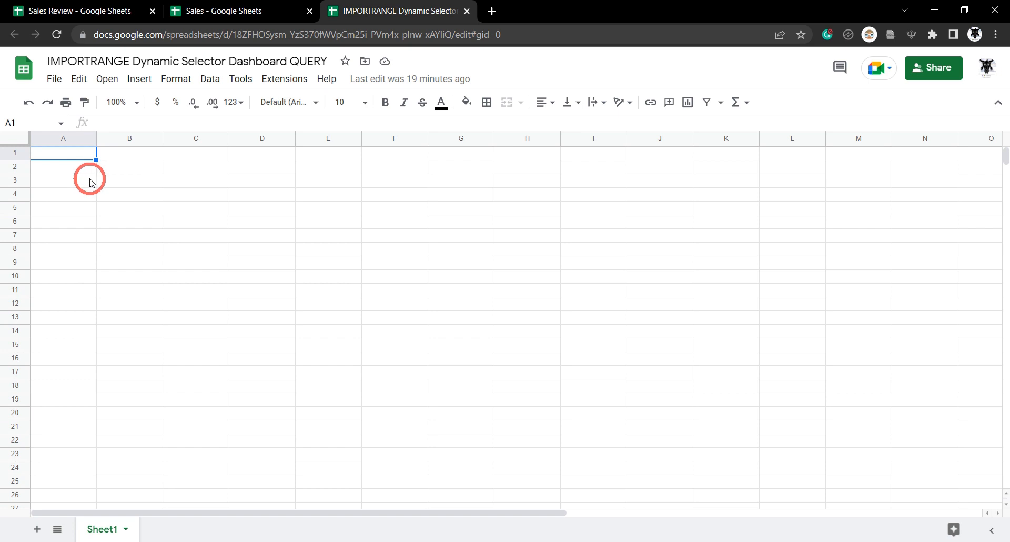
left_click(55, 167)
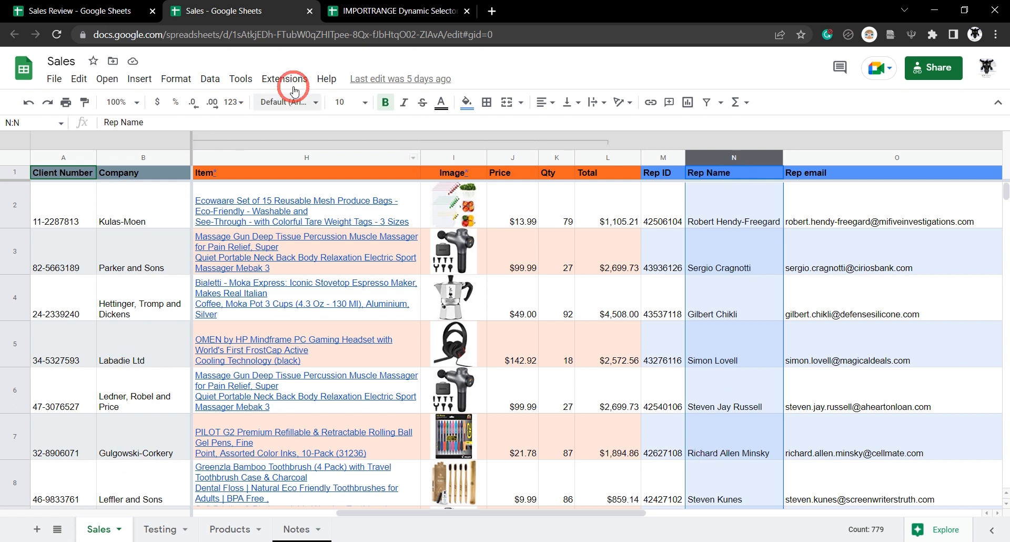
left_click(379, 10)
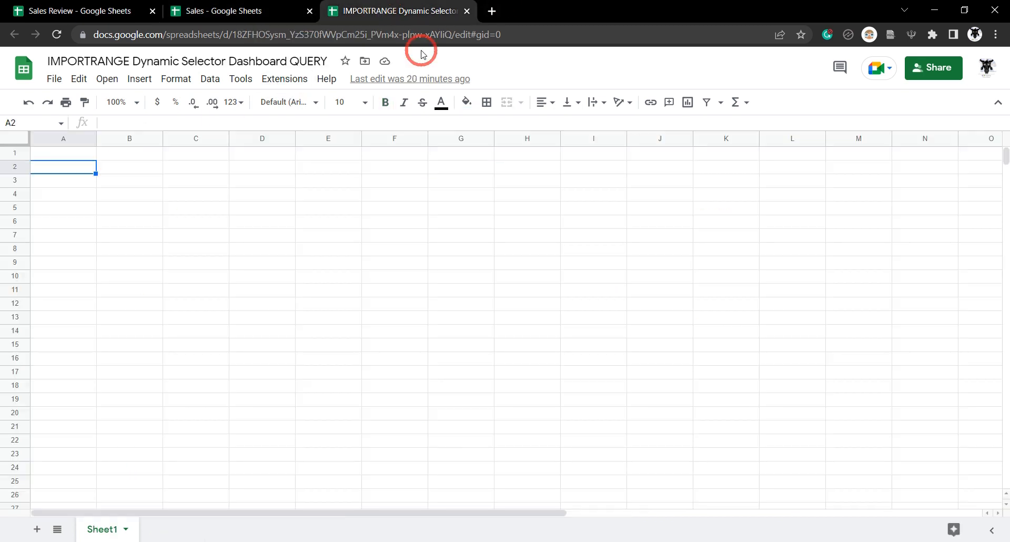
- Enter the label 'Total Sales For Client:' in cell A1
left_click(17, 153)
left_click(60, 154)
type("Total Sales For Client:")
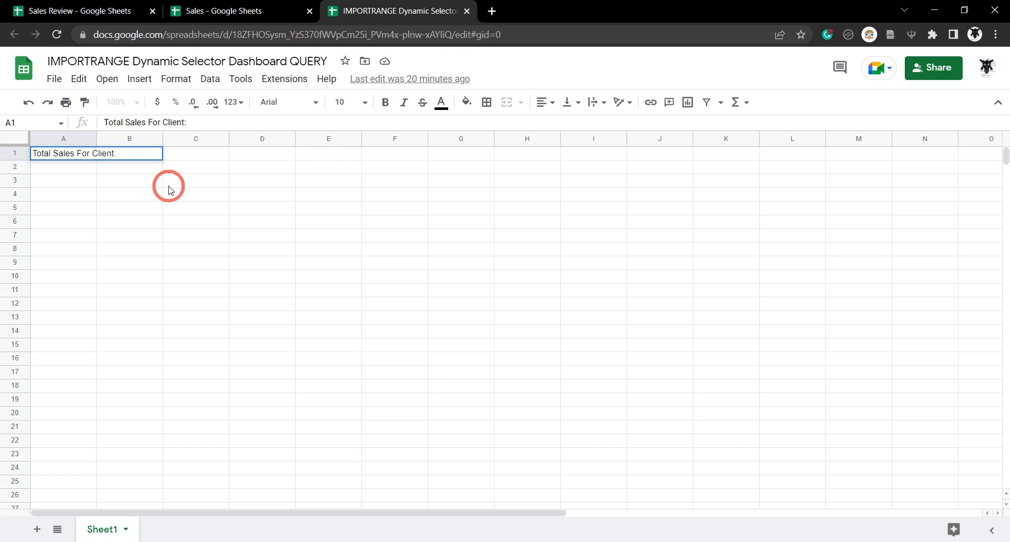
key("Return")
left_click(196, 154)
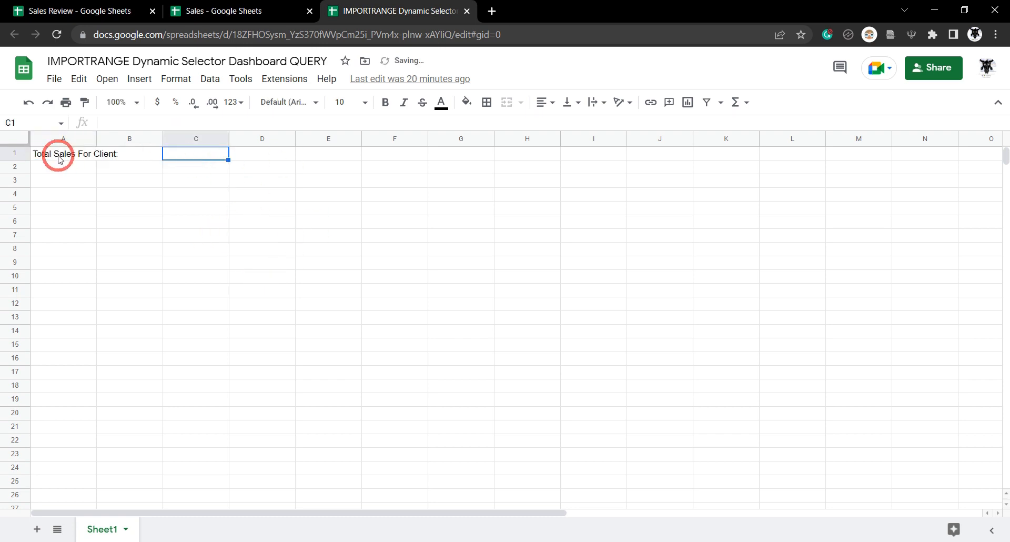
- Merge A1:B1 and widen column C to fit the client name
left_click(56, 153)
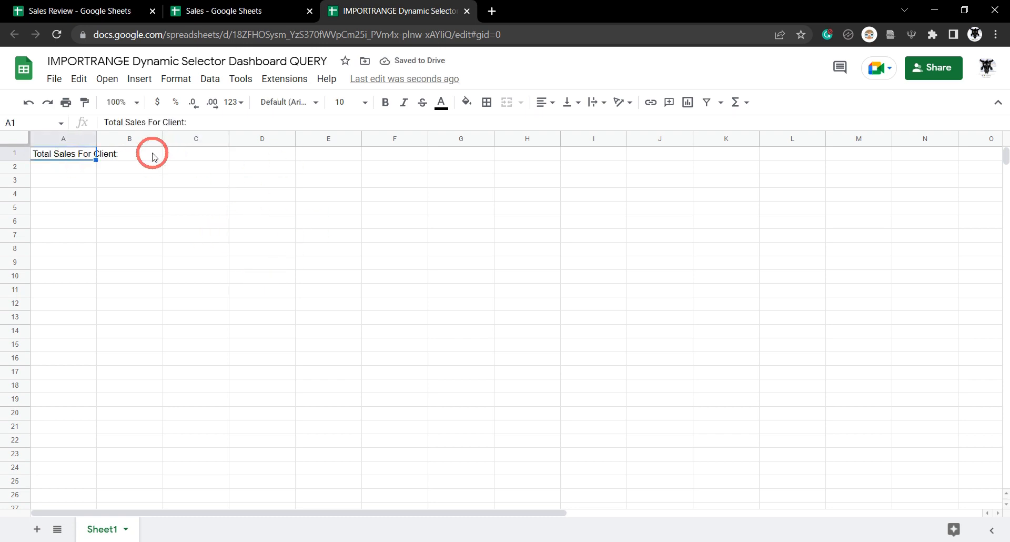
left_click(150, 157, "shift")
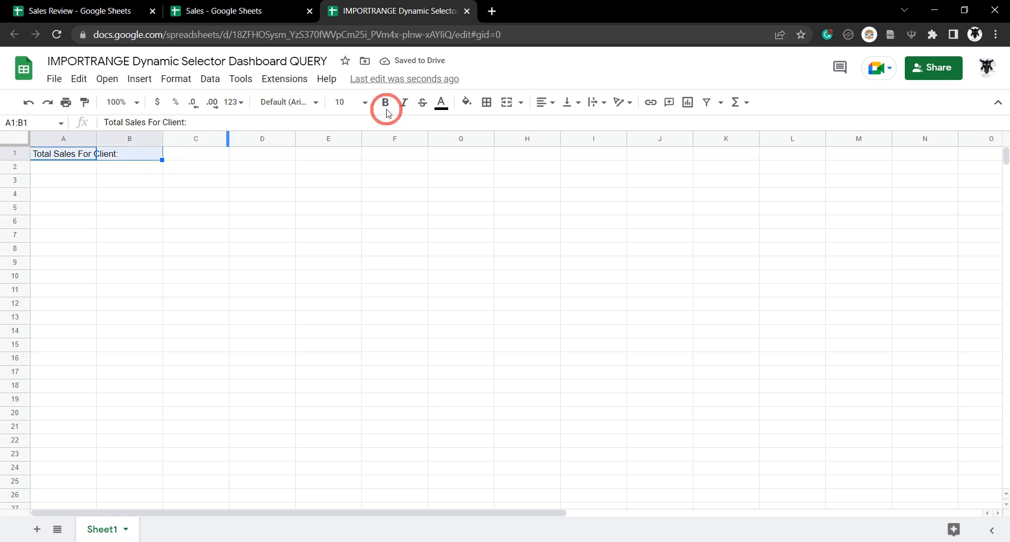
left_click(505, 107)
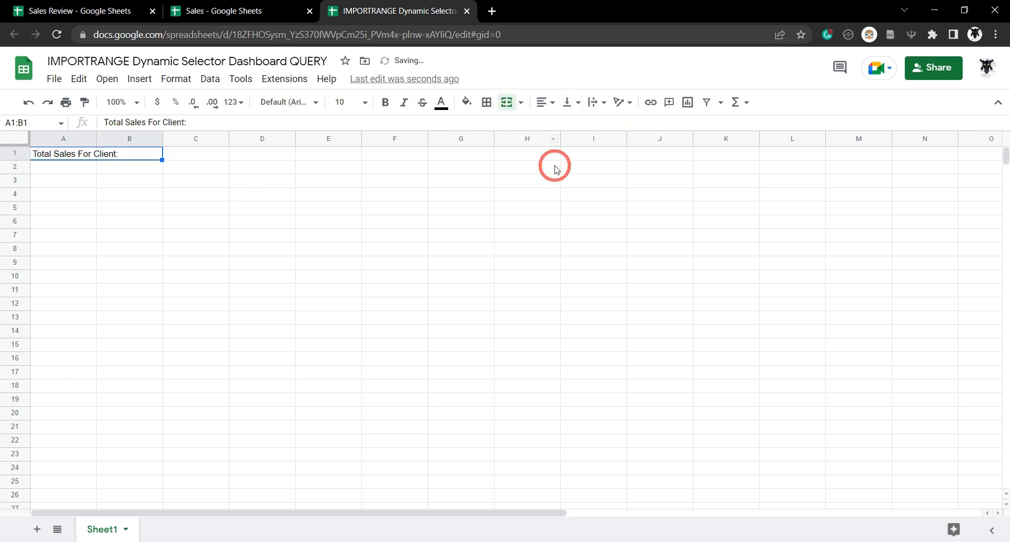
left_click(216, 152)
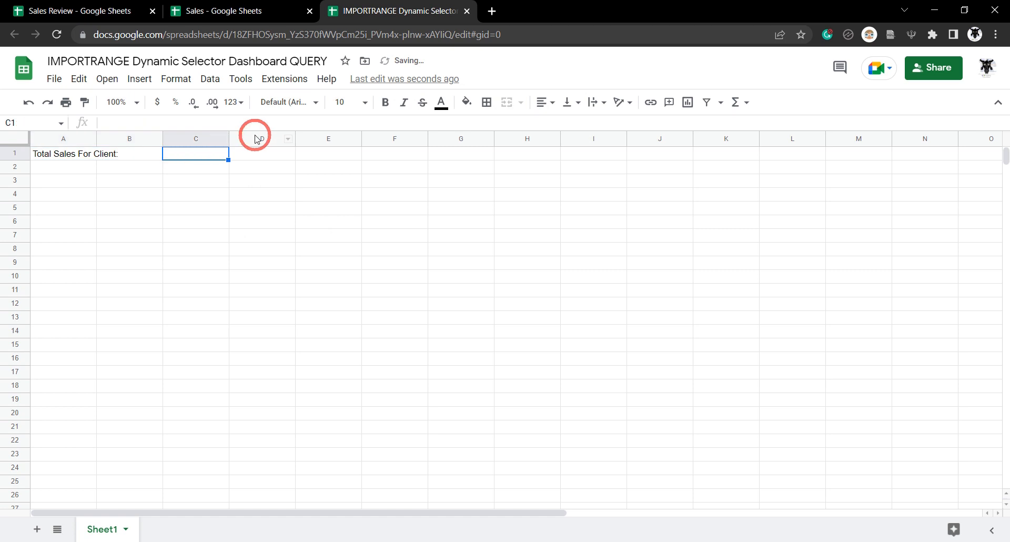
left_click_drag(228, 137, 342, 138)
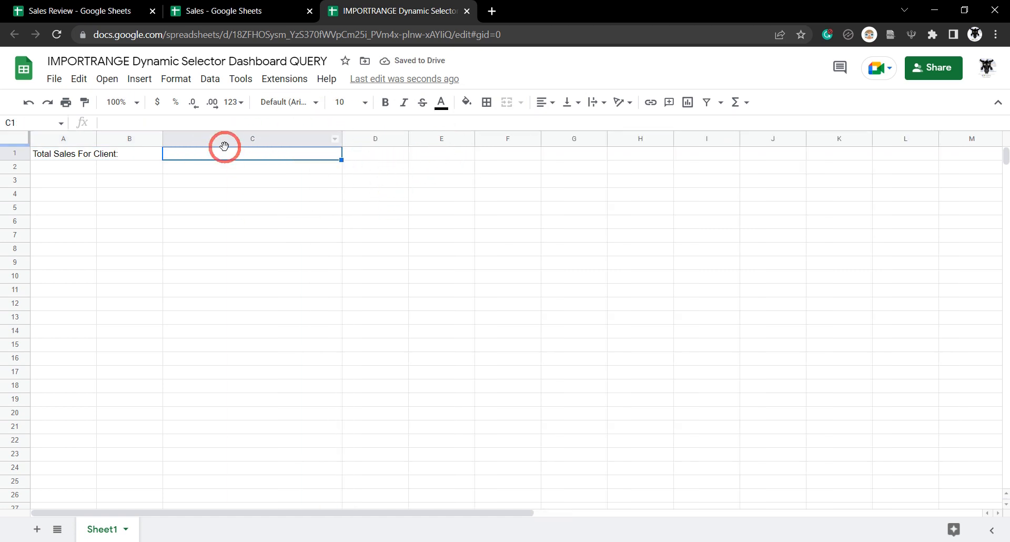
left_click(238, 10)
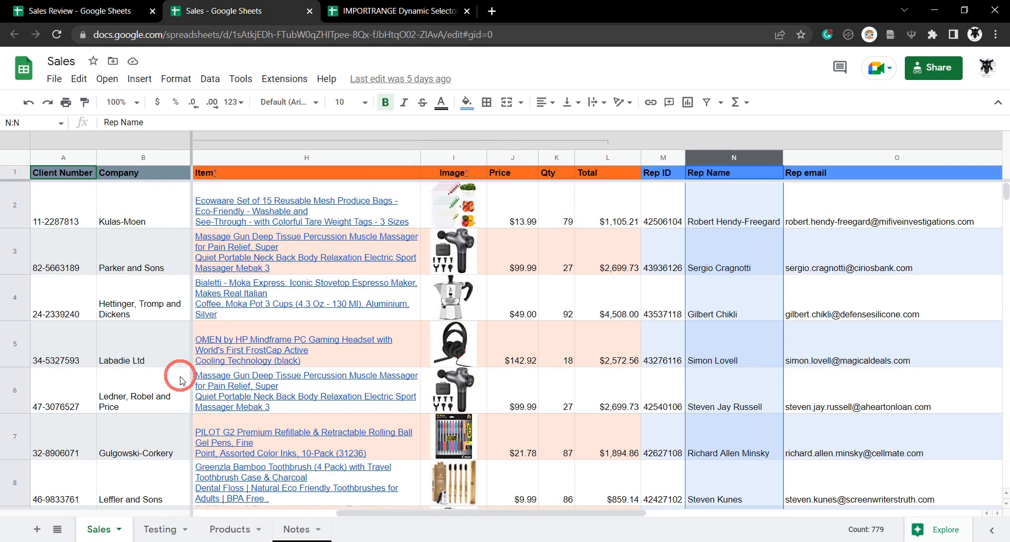
- Put Labadie Ltd, copied from Sales B5, in C1 and 'and Reb:' in D1
left_click(141, 360)
key("ctrl+c")
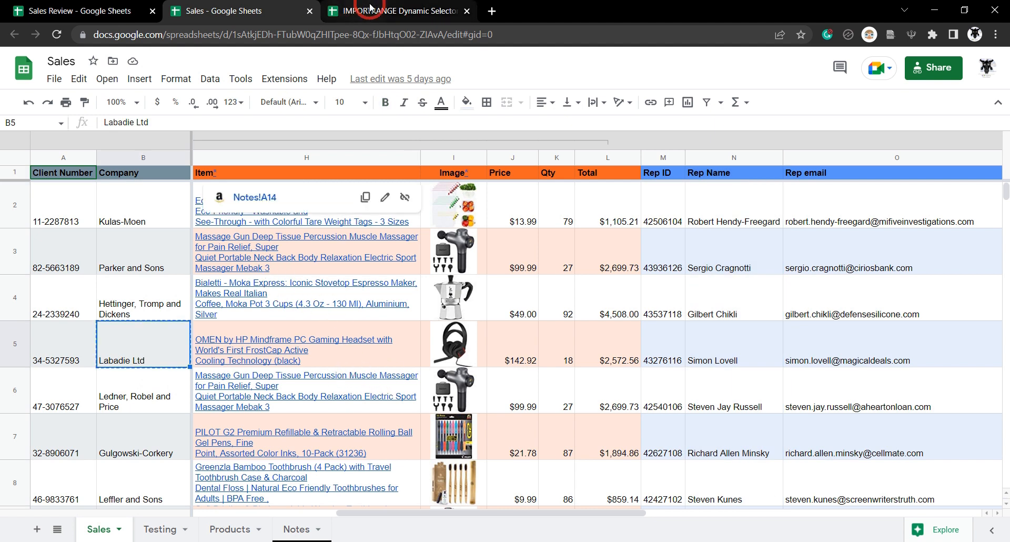
left_click(361, 6)
key("ctrl+v")
left_click(375, 154)
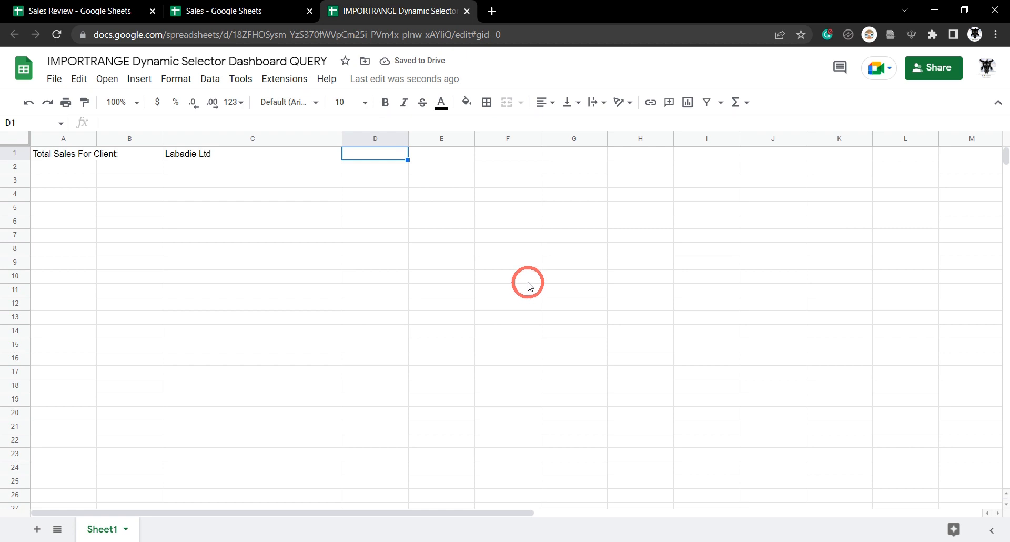
type("and")
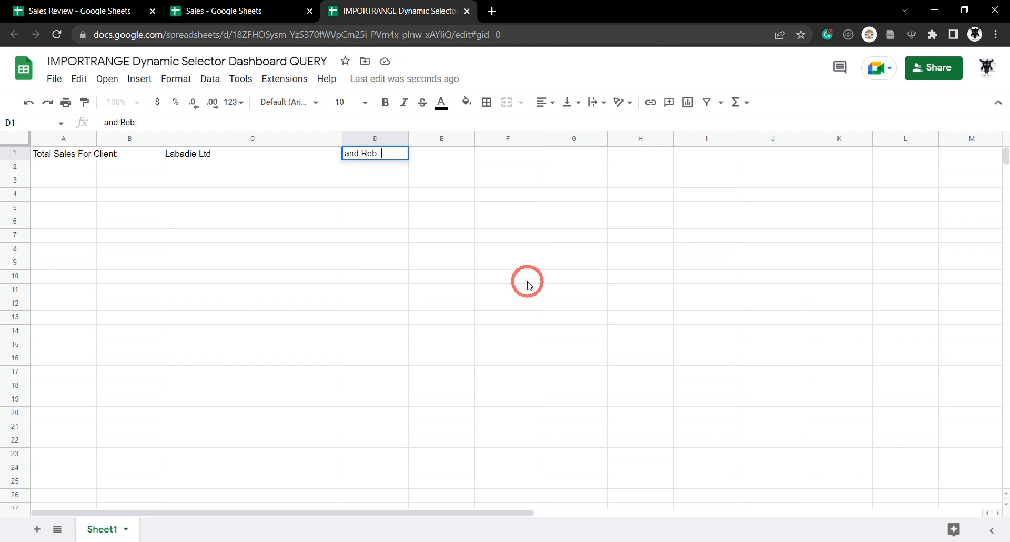
type(" Reb:")
key("Tab")
- Paste the sales rep's name from Sales N5 into E1 and select row 1
left_click(199, 11)
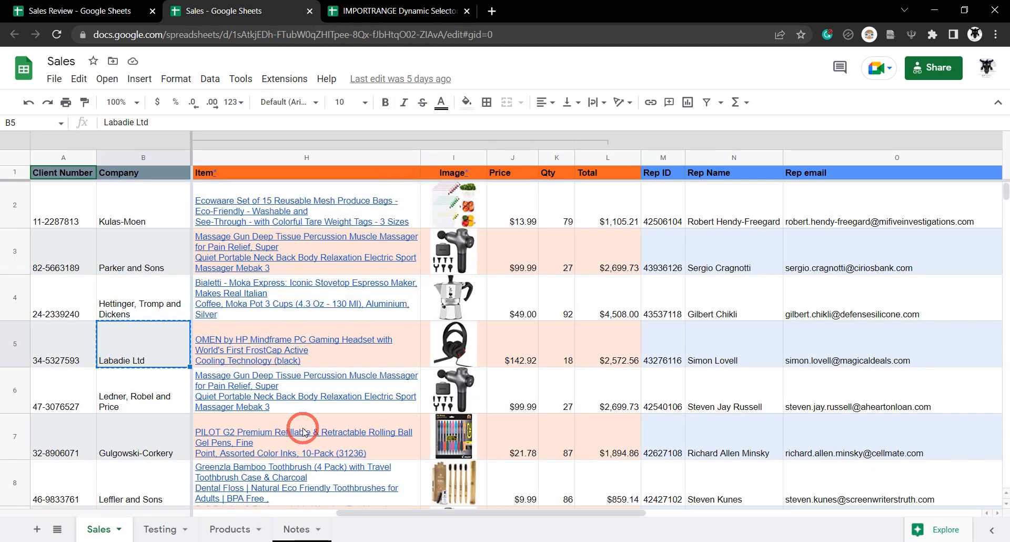
left_click(766, 362)
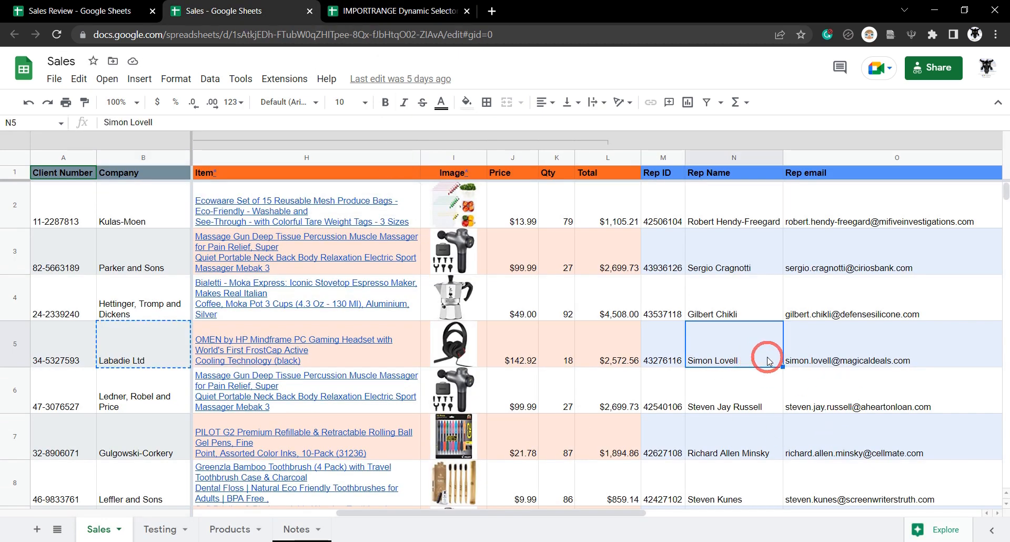
left_click(368, 11)
key("ctrl+v")
left_click(396, 258)
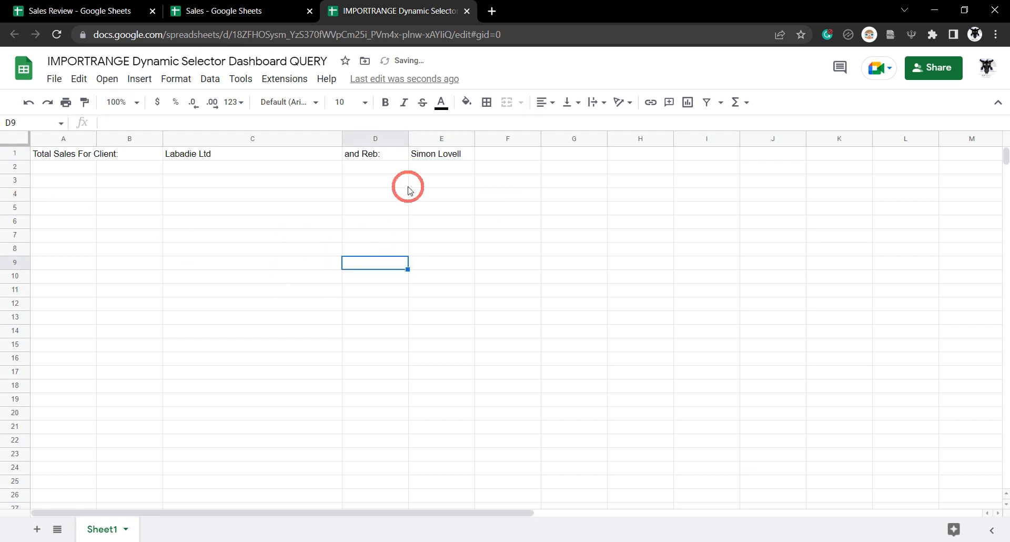
left_click(16, 153)
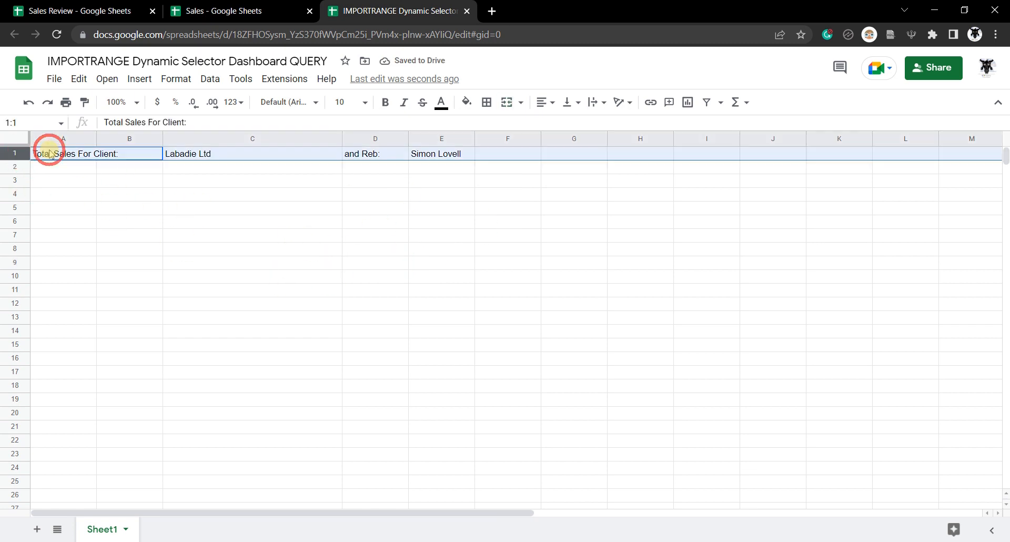
- Set the row 1 heading text to 14-point bold
left_click(363, 102)
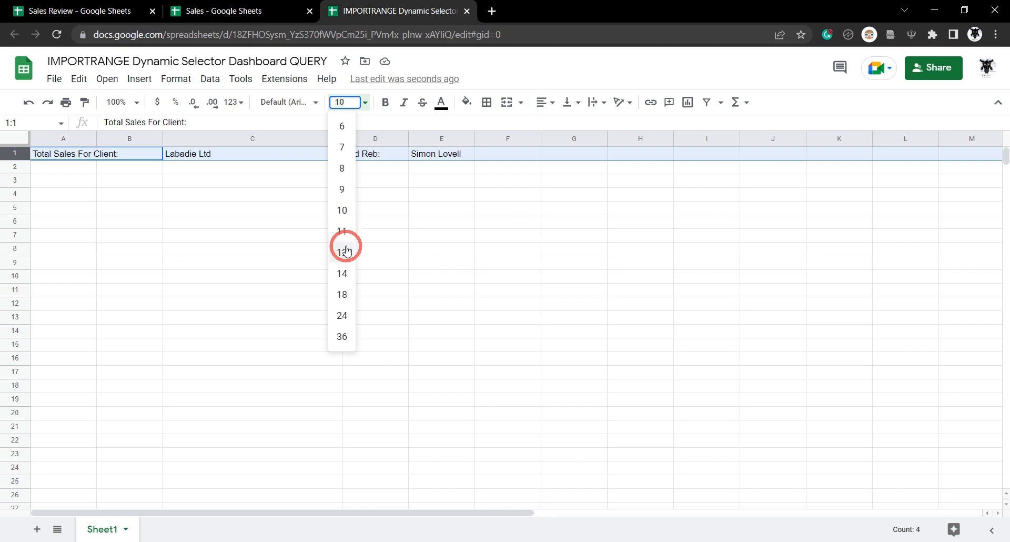
left_click(342, 273)
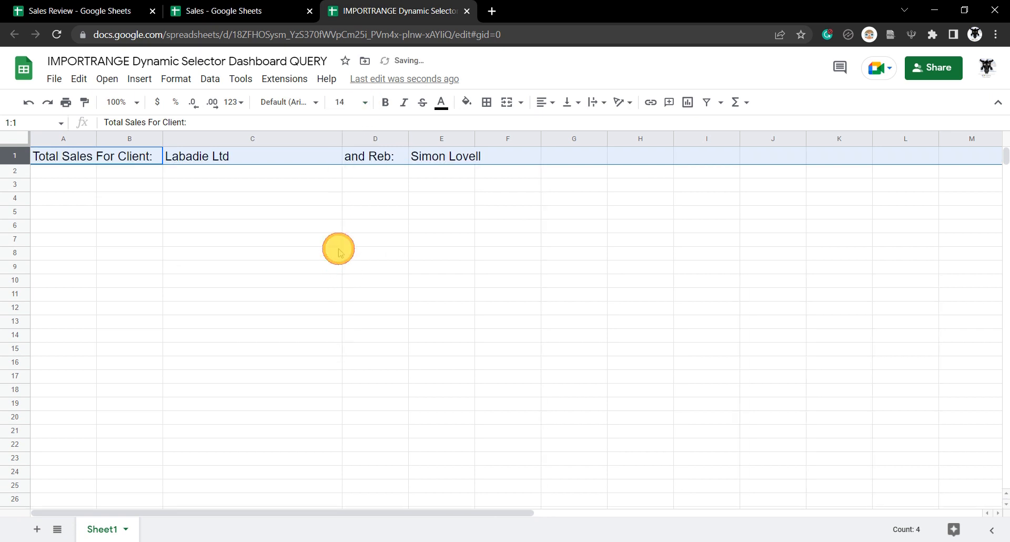
left_click(339, 252)
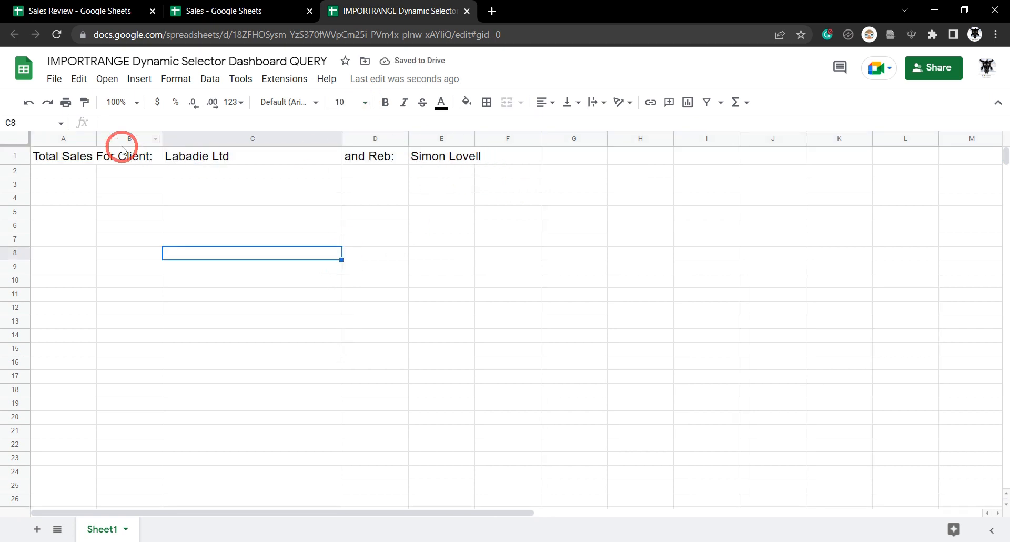
left_click(15, 155)
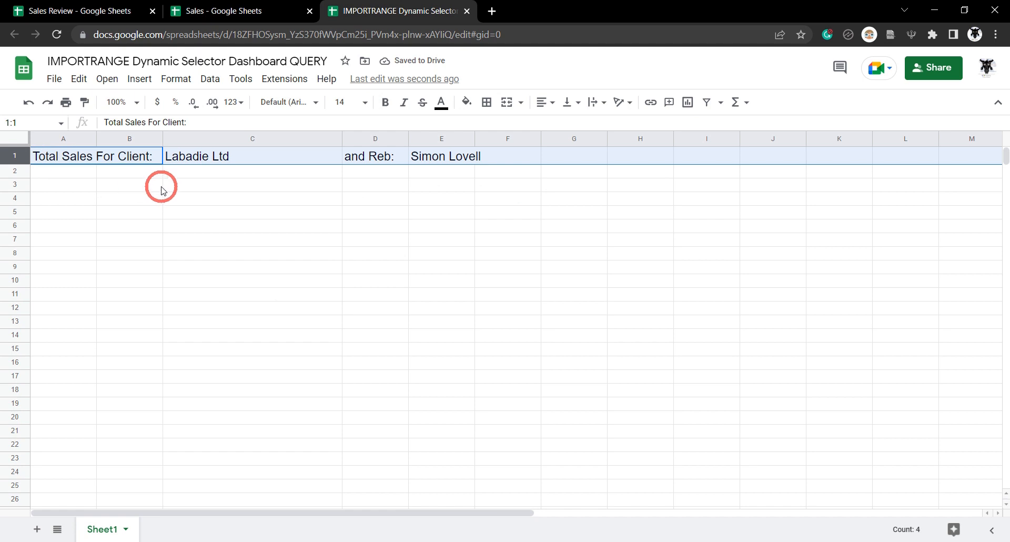
key("ctrl+b")
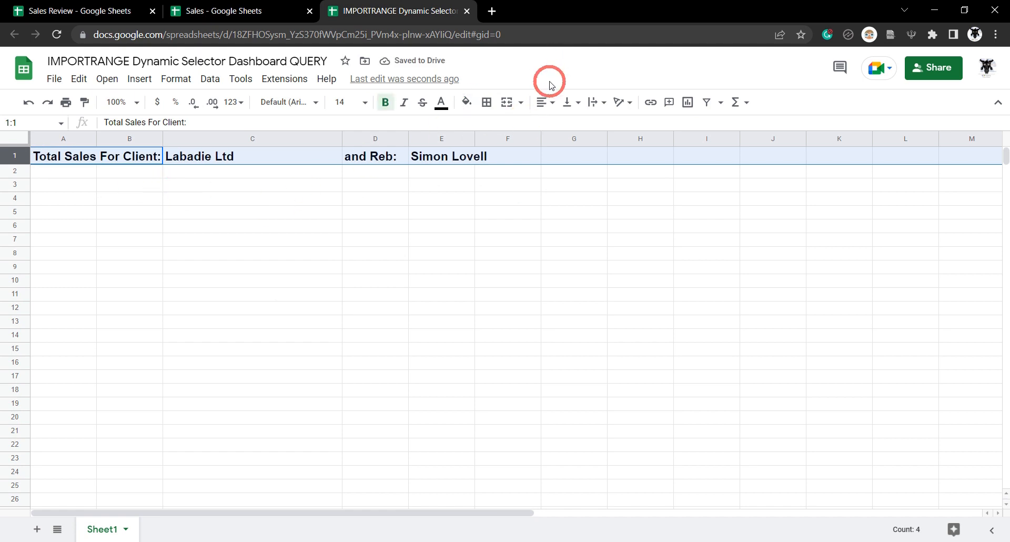
key("ctrl+plus")
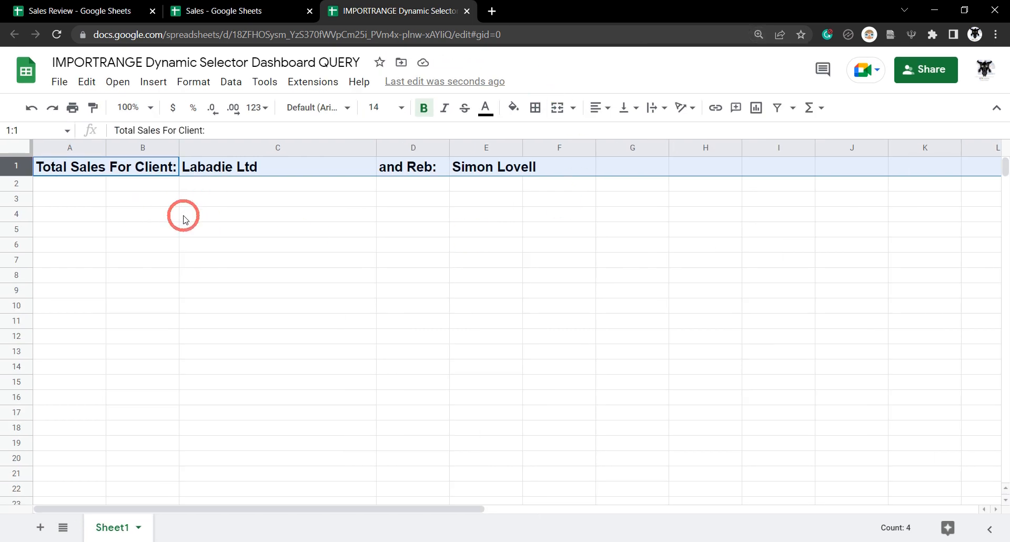
key("Down")
- Start an =IMPORTRANGE formula in A2 with the Sales spreadsheet's URL as its first argument
left_click(225, 11)
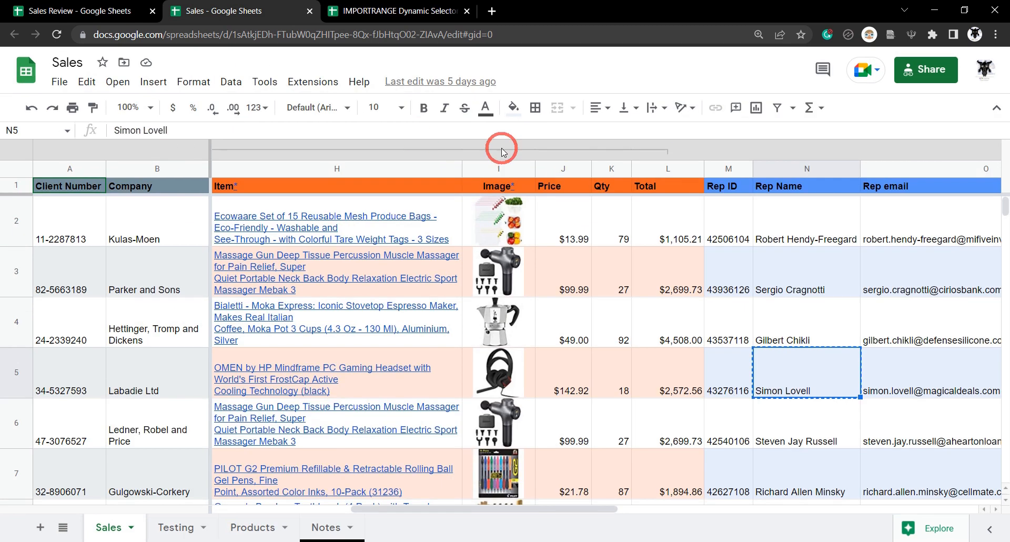
left_click(403, 7)
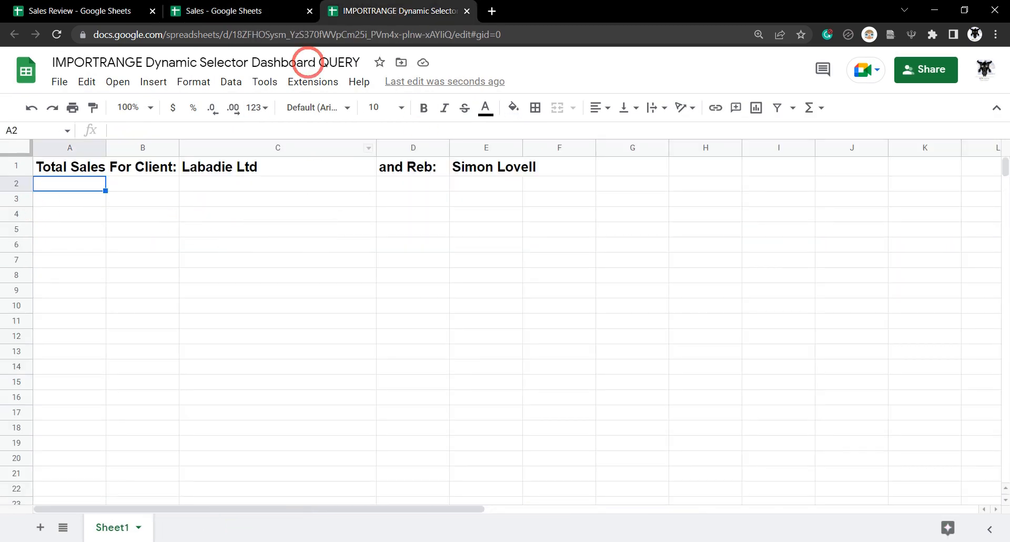
type("=")
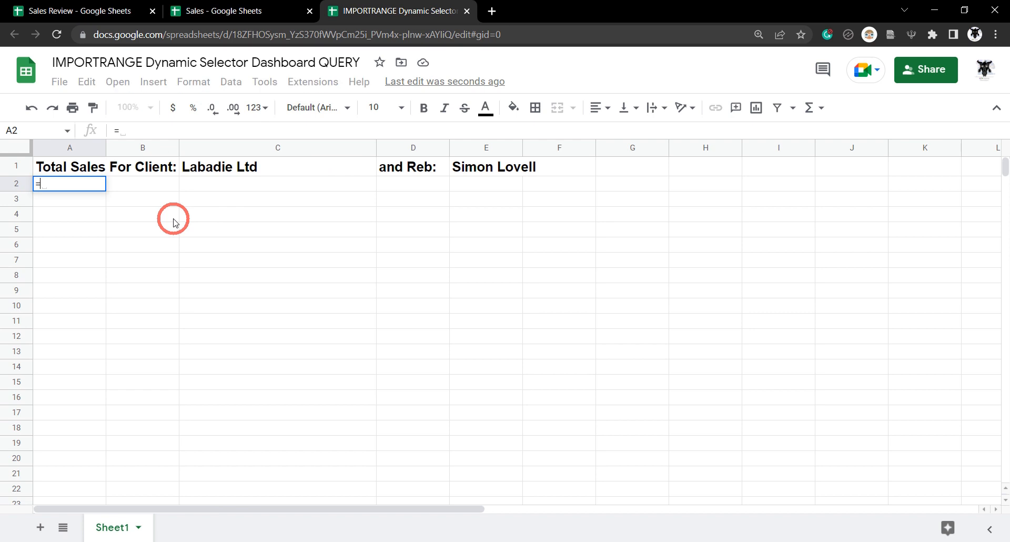
type("IMP")
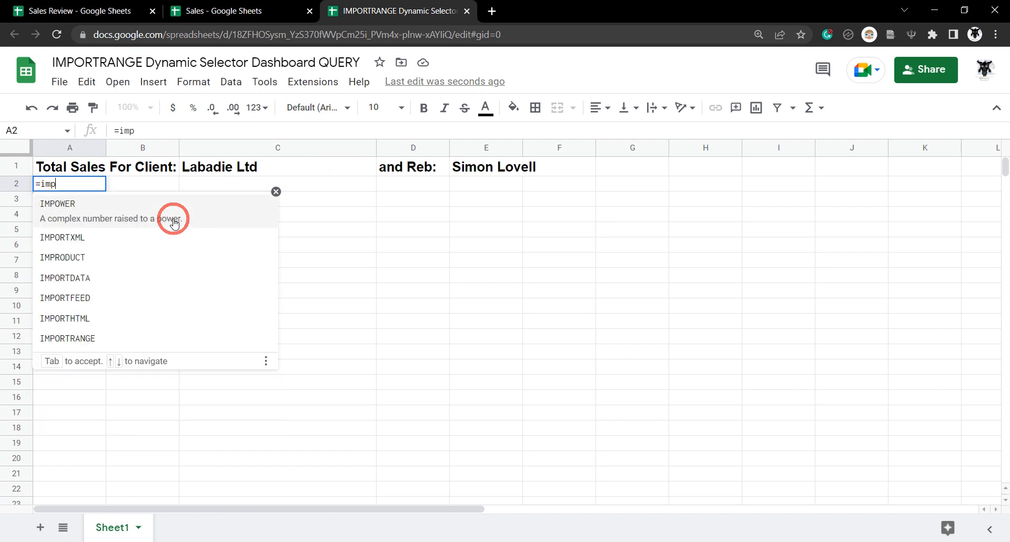
type("ORTRA")
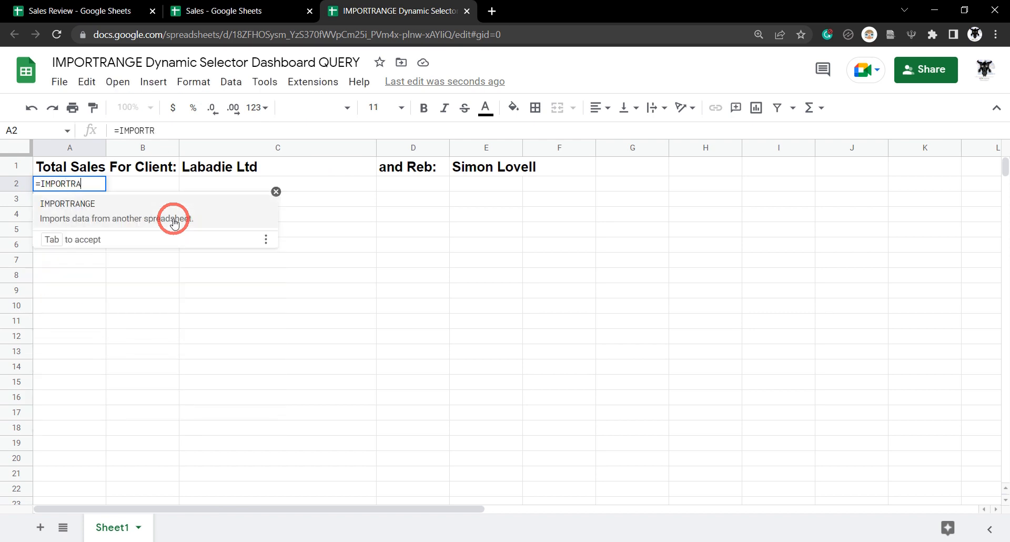
key("Tab")
left_click(223, 10)
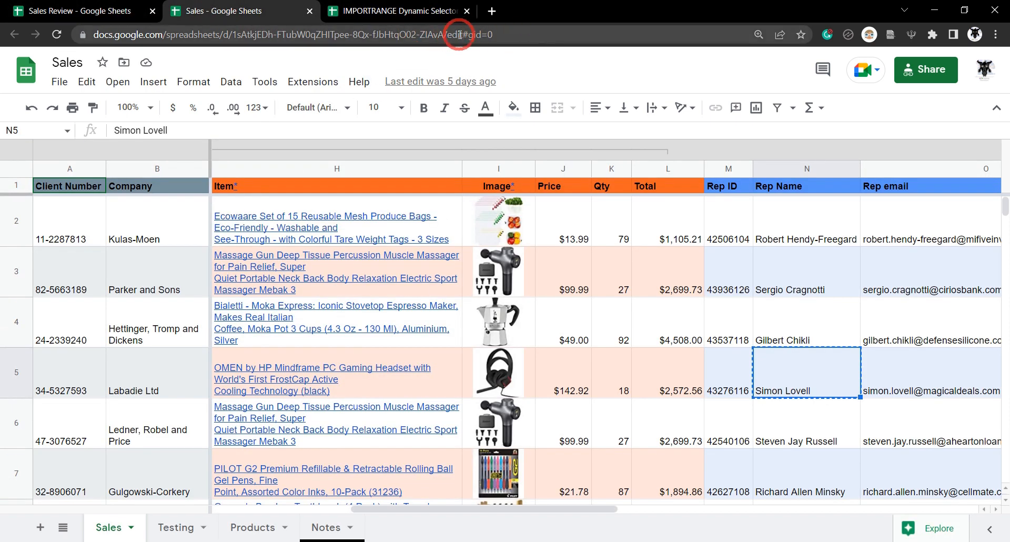
left_click(181, 33)
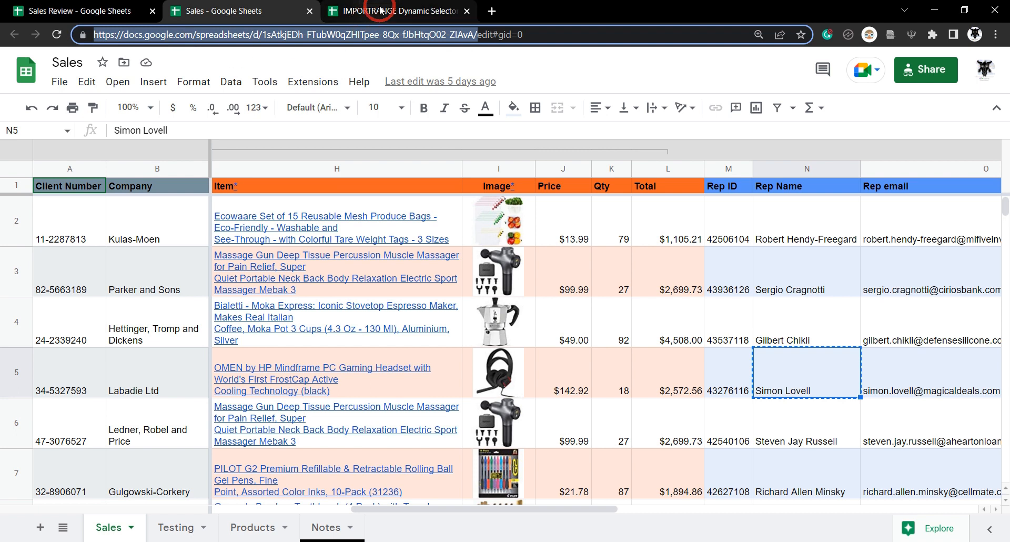
left_click(363, 10)
left_click(208, 127)
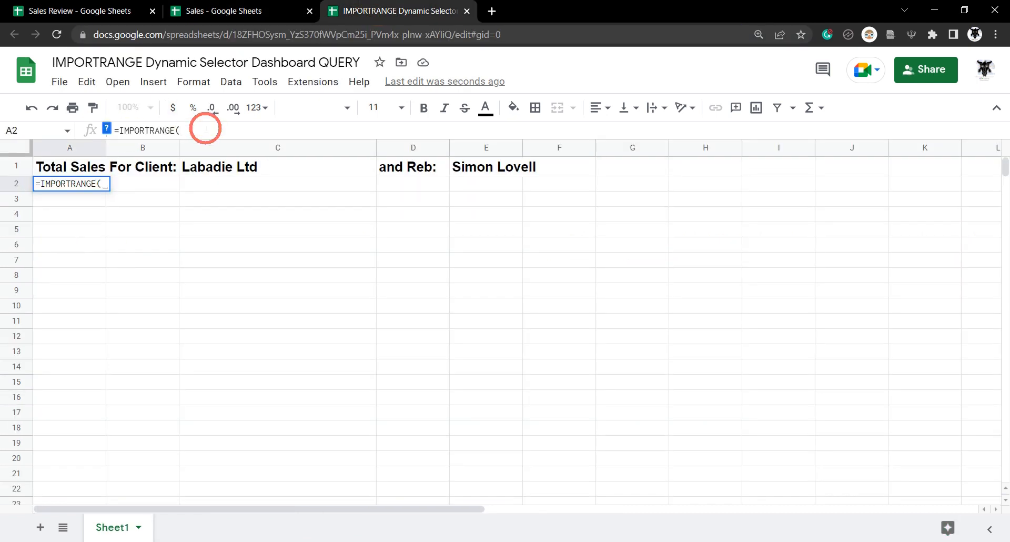
type("\"")
key("ctrl+v")
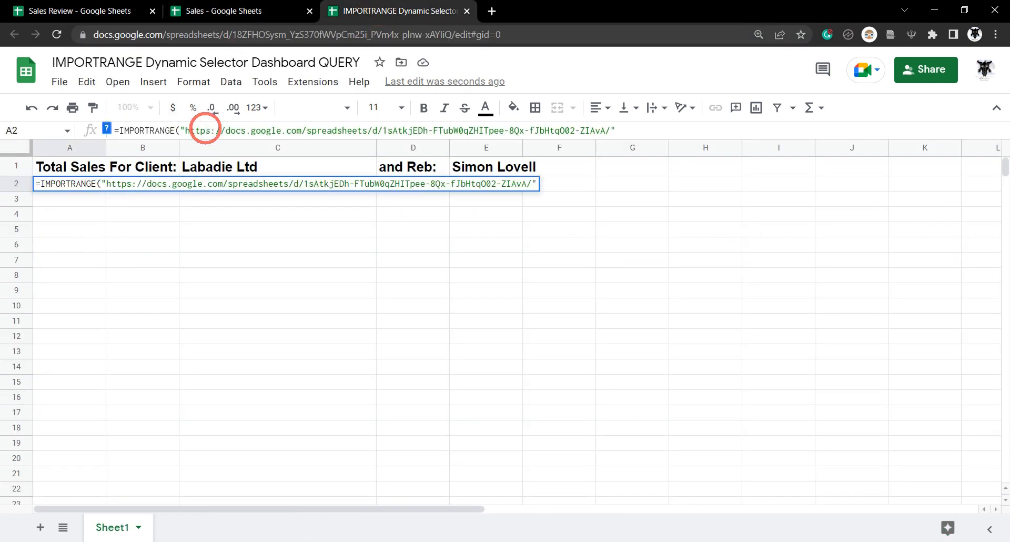
- Add the range "Sales!A1:O" and commit the IMPORTRANGE formula
type("\",")
left_click(263, 9)
left_click(367, 8)
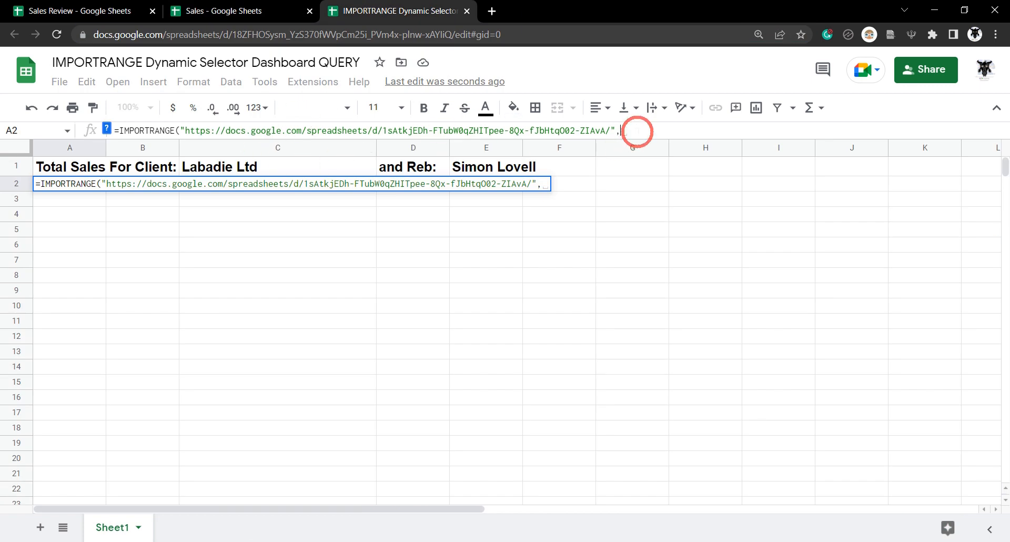
left_click(216, 11)
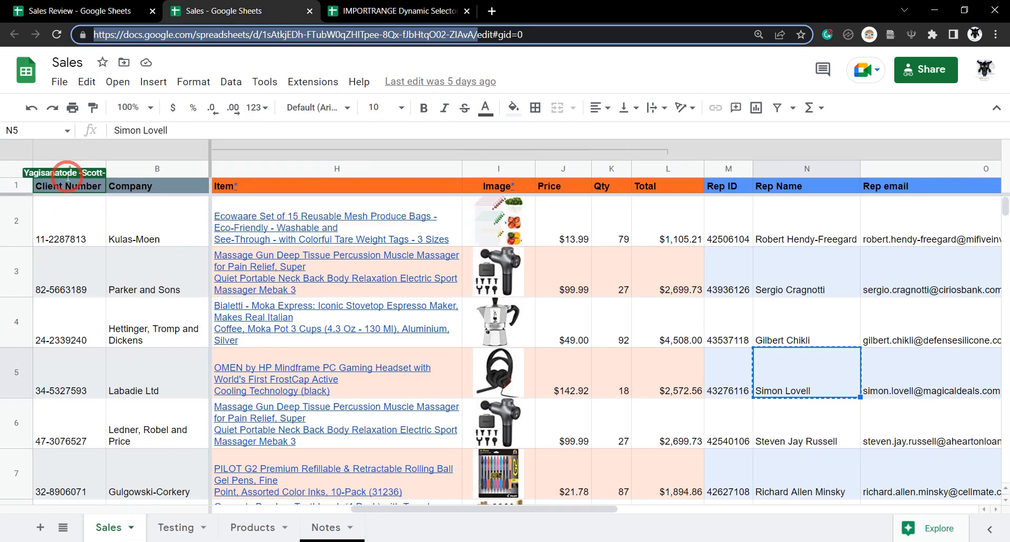
scroll(69, 256, "right", 5)
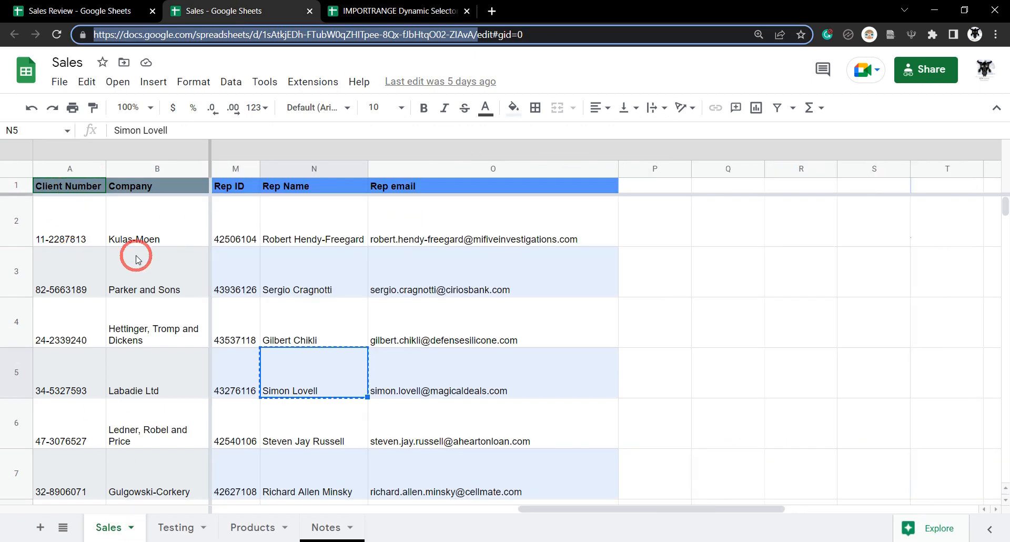
left_click(374, 7)
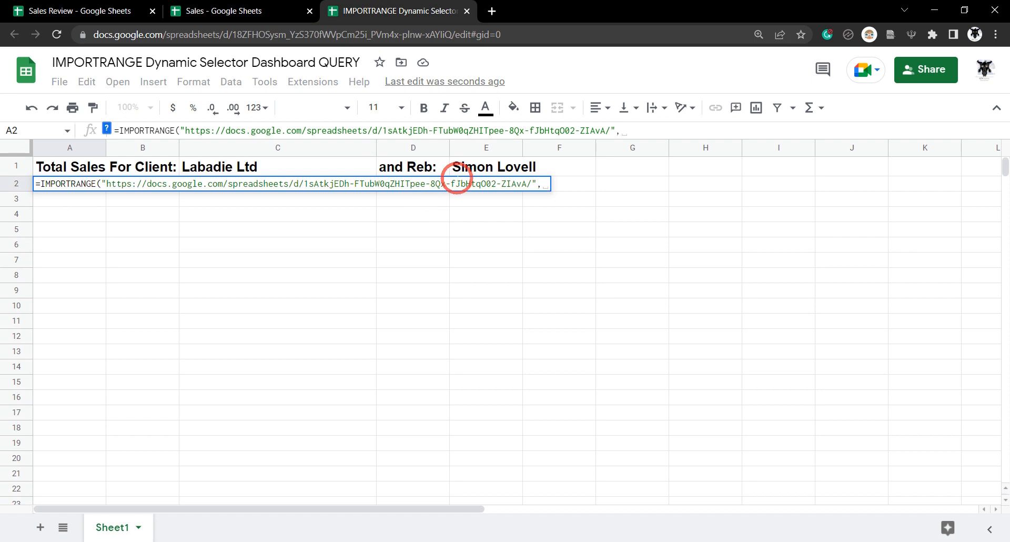
type("\"s")
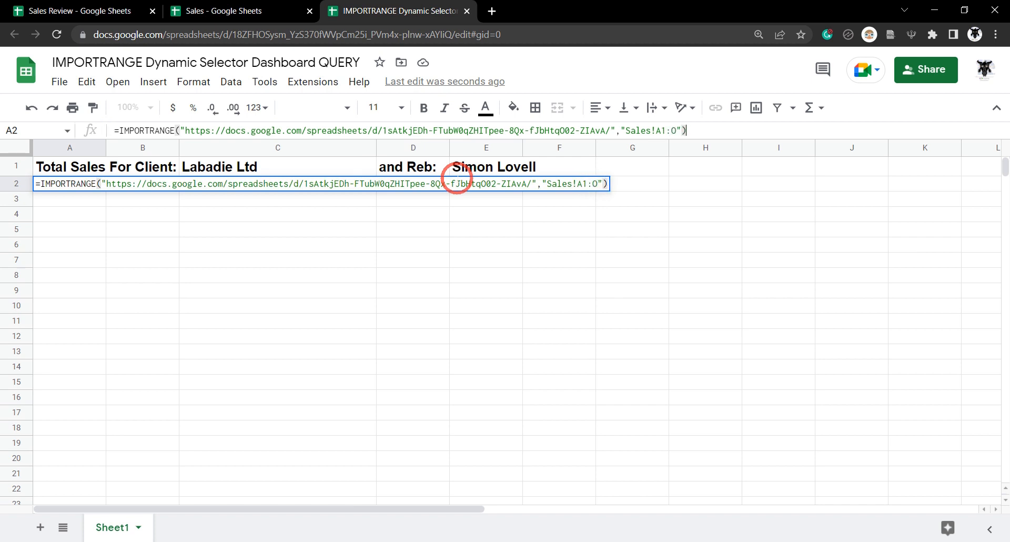
key("Return")
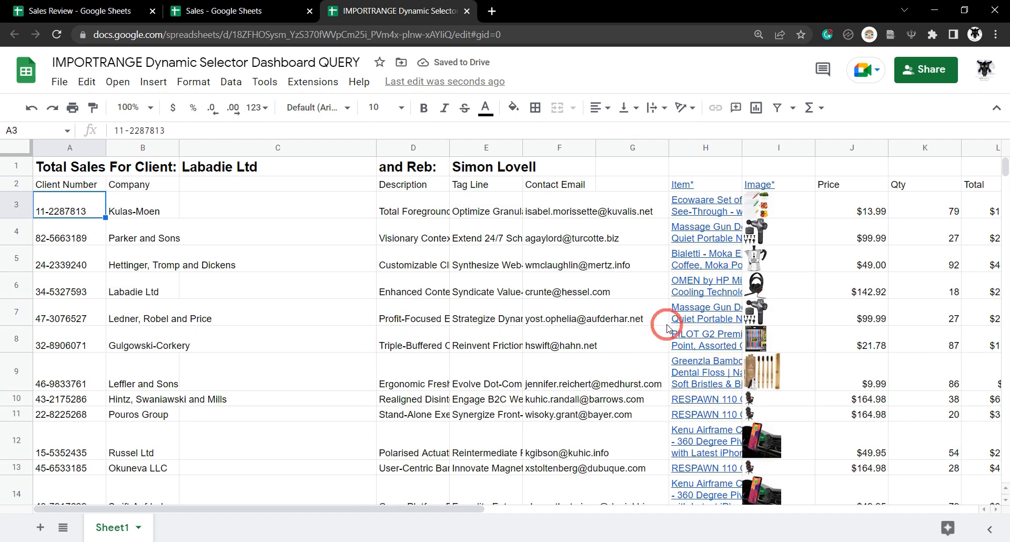
- Wrap A2's IMPORTRANGE in QUERY( with a comma after it, enlarging the formula bar
left_click(85, 186)
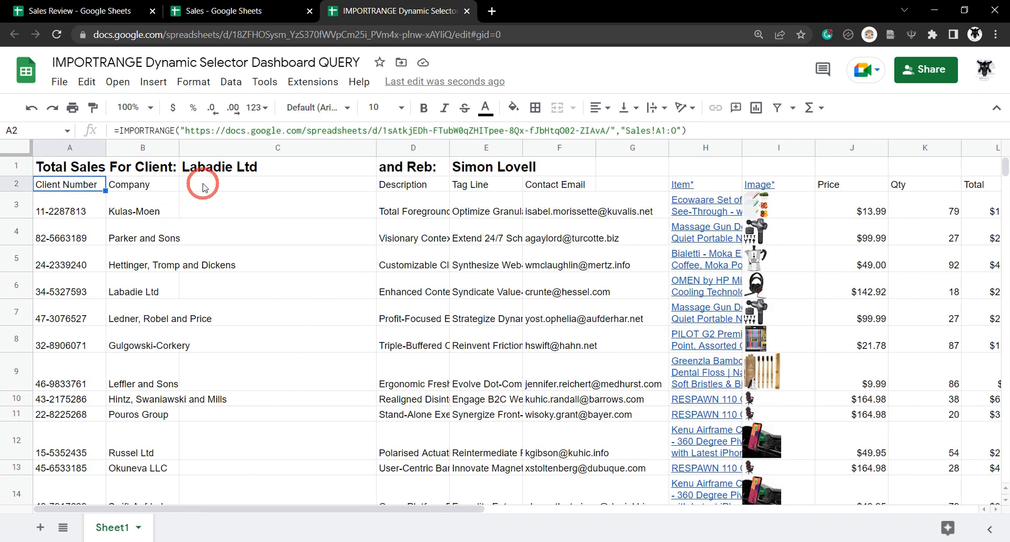
left_click(122, 129)
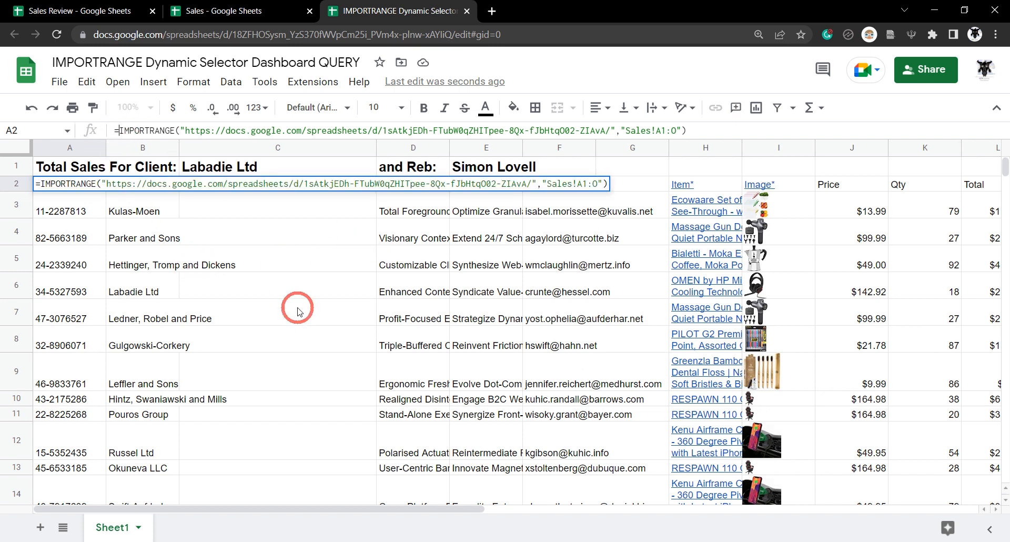
type("QUERY")
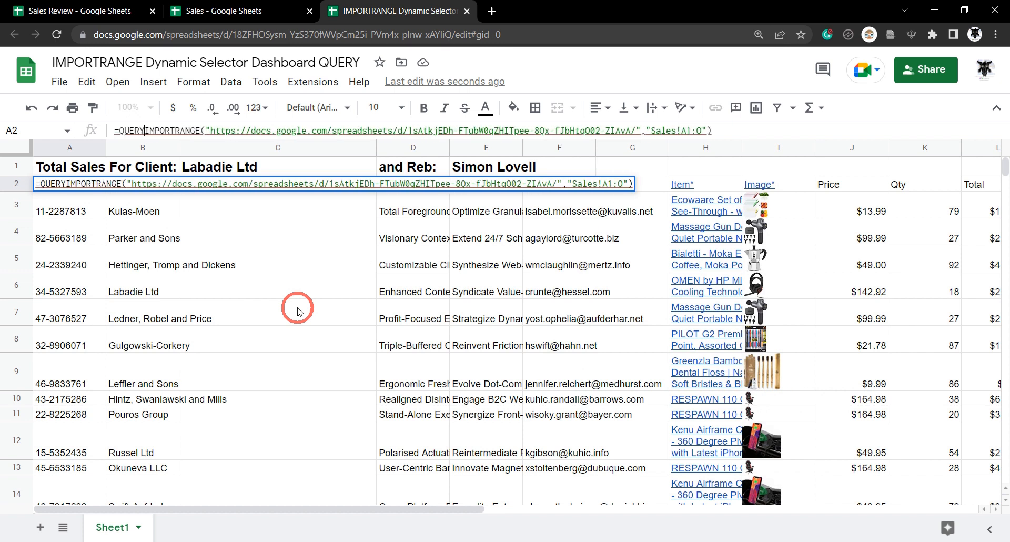
type("(")
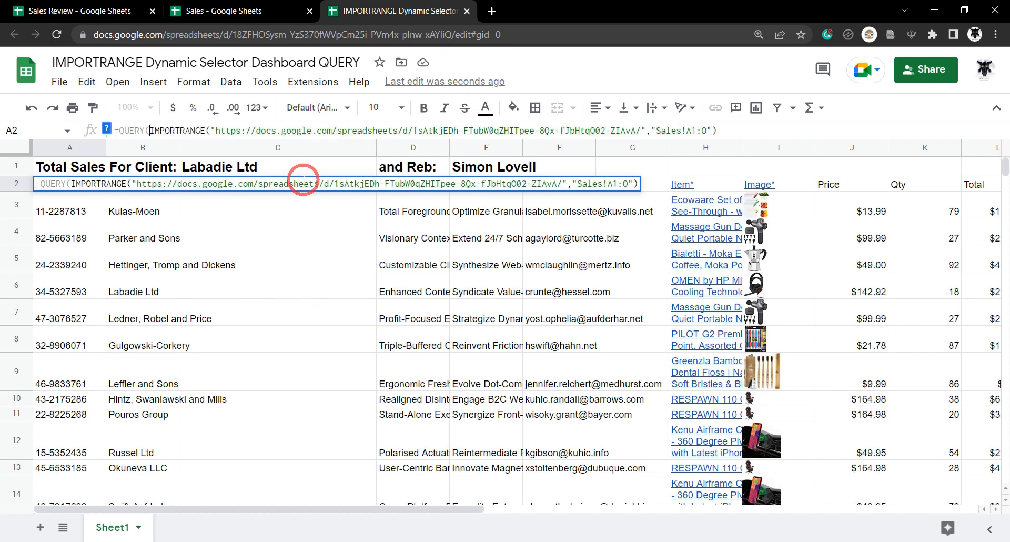
left_click(106, 127)
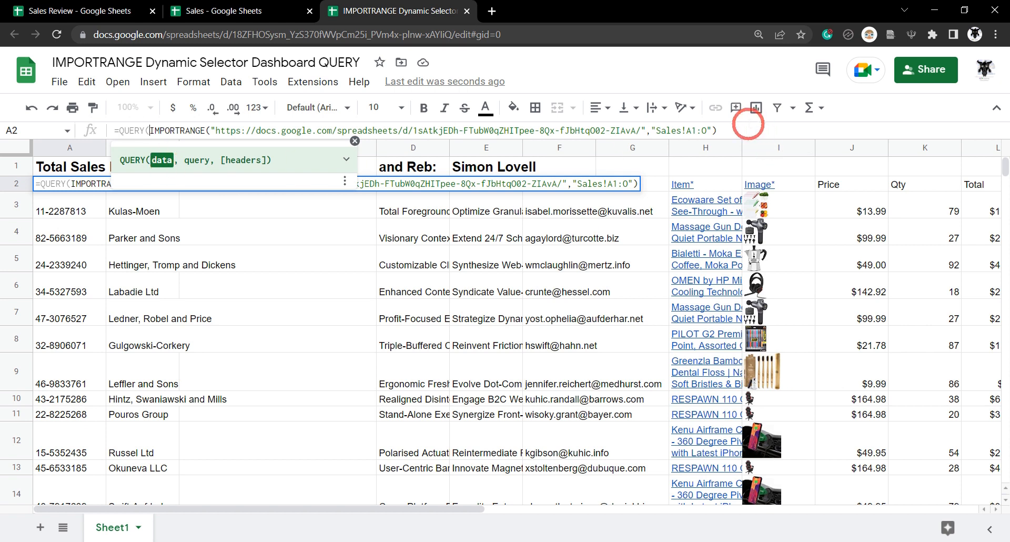
mouse_move(679, 320)
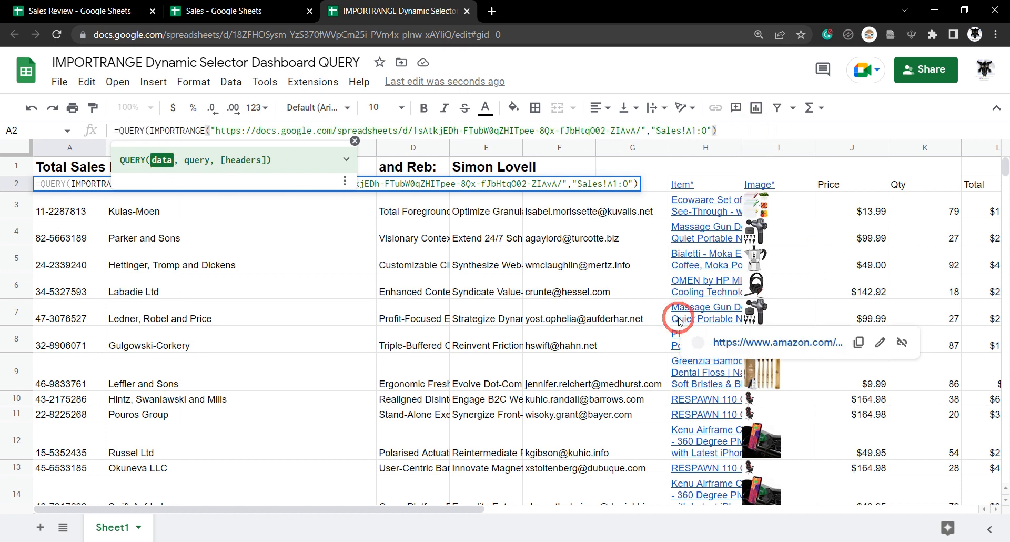
type(",")
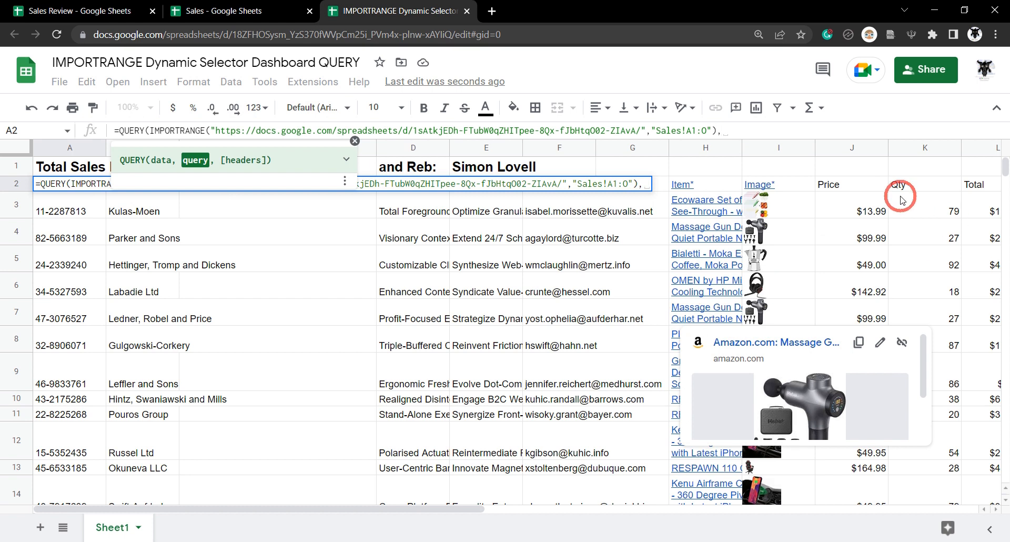
left_click_drag(755, 138, 753, 199)
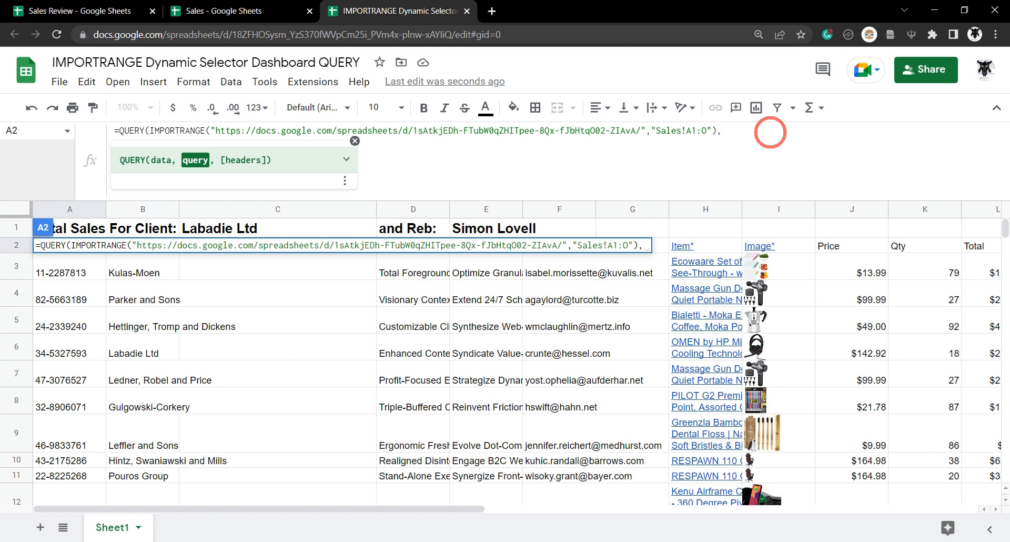
- Begin the QUERY string on a new line as "SELECT Col1"
key("alt+Return")
type("\"")
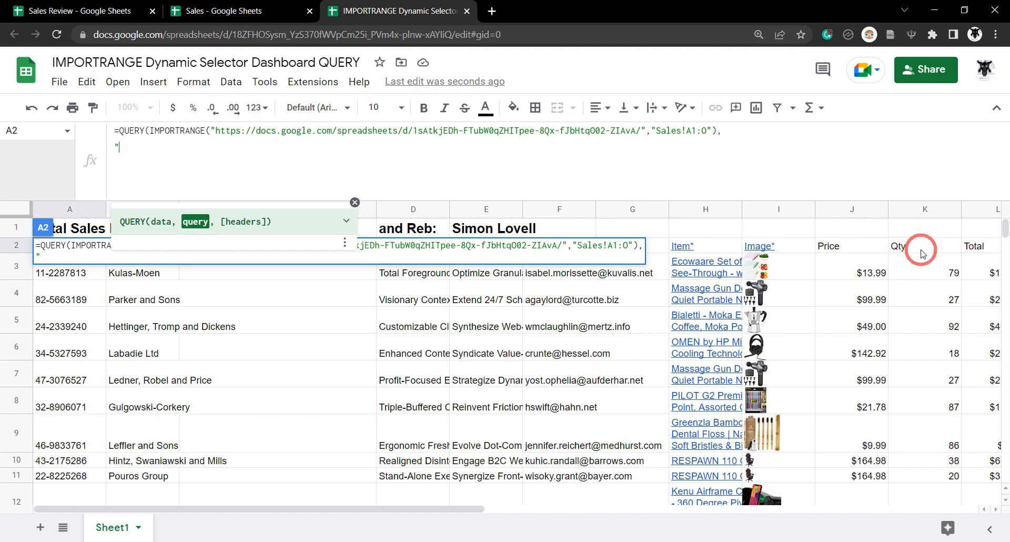
type("SEL")
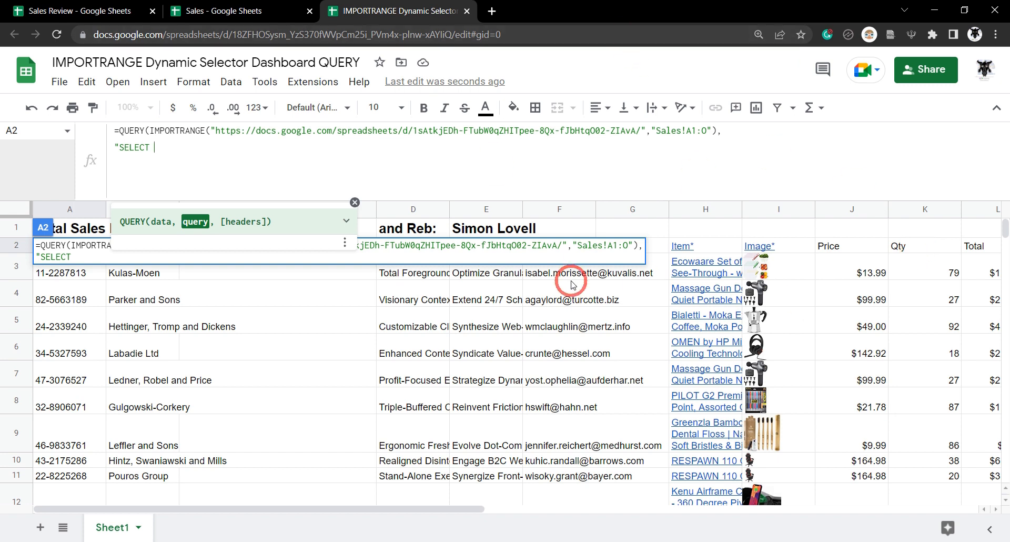
mouse_move(526, 305)
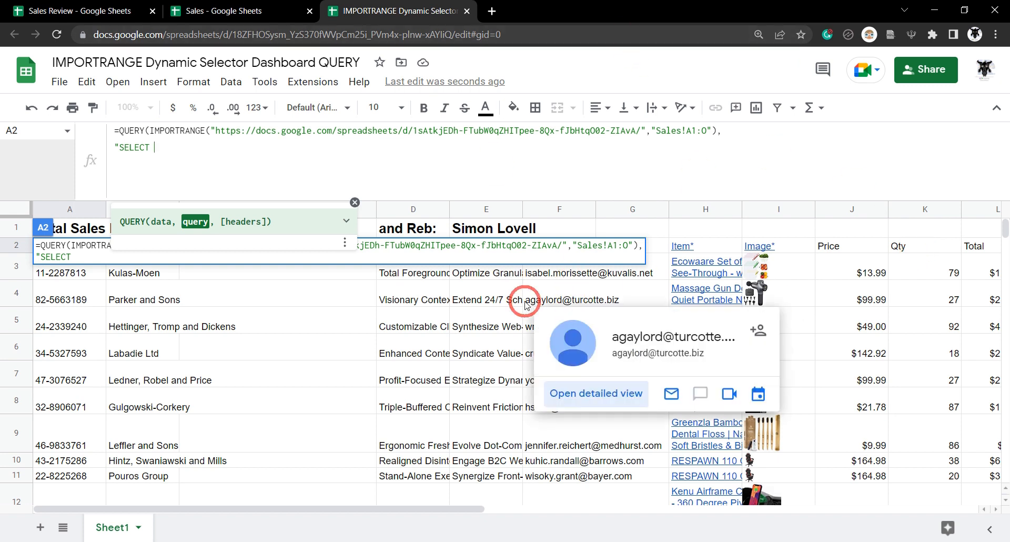
type("ol1,")
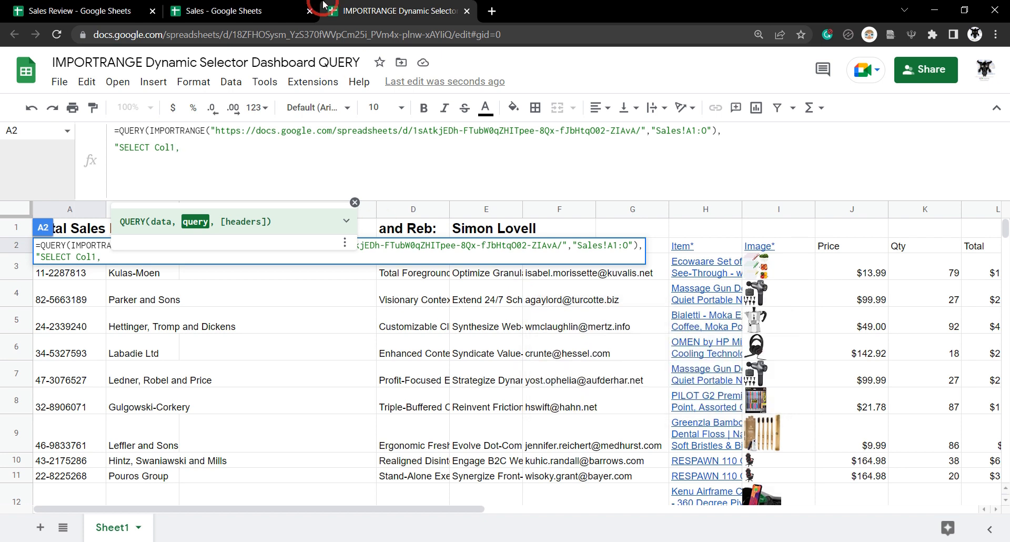
- Check Sales column positions and add Col2, Col8, Col10, Col11, Col12, Col13, Col14 to SELECT
left_click(257, 9)
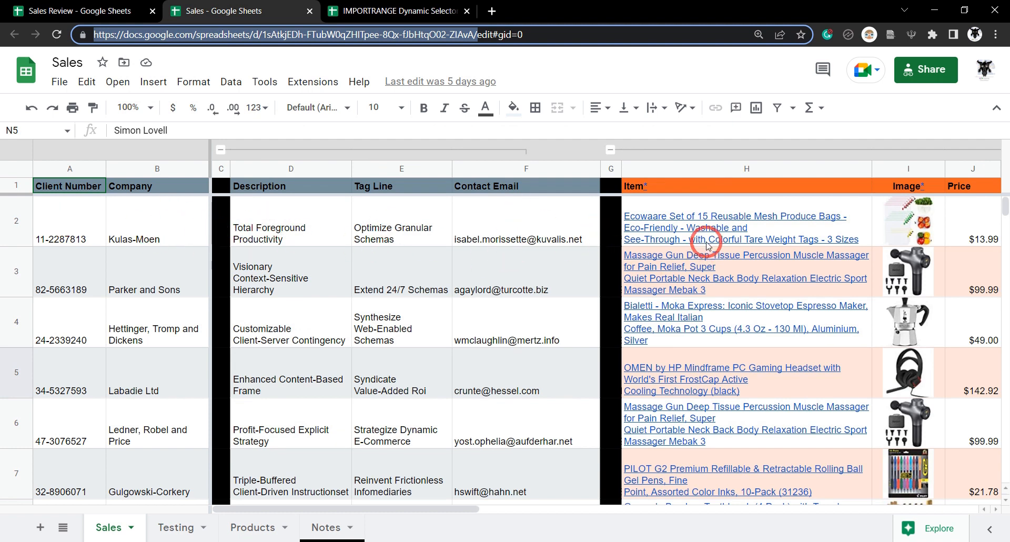
scroll(703, 243, "right", 5)
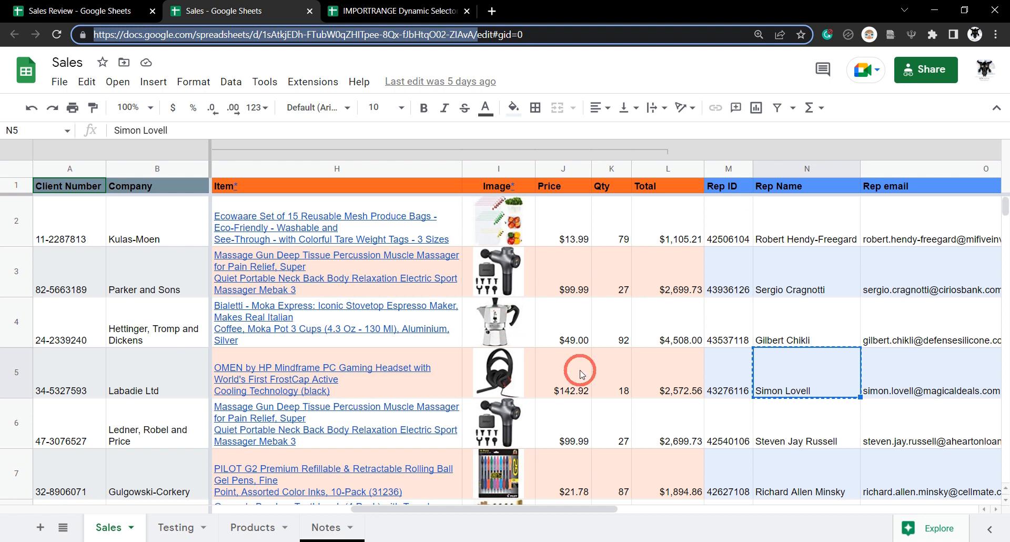
scroll(342, 258, "left", 5)
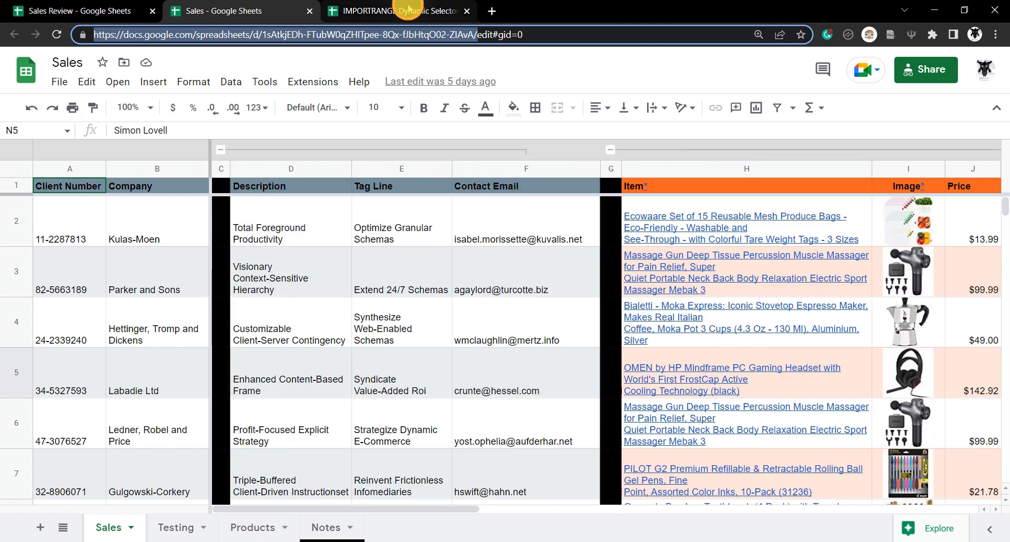
left_click(408, 10)
type("Col2, Co")
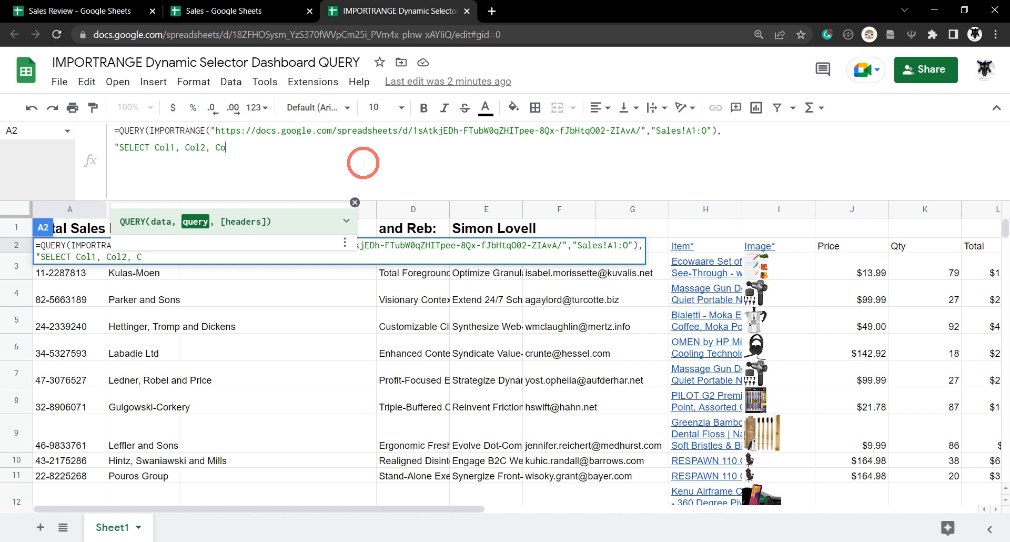
type("l8, Col10, Col11, Col12")
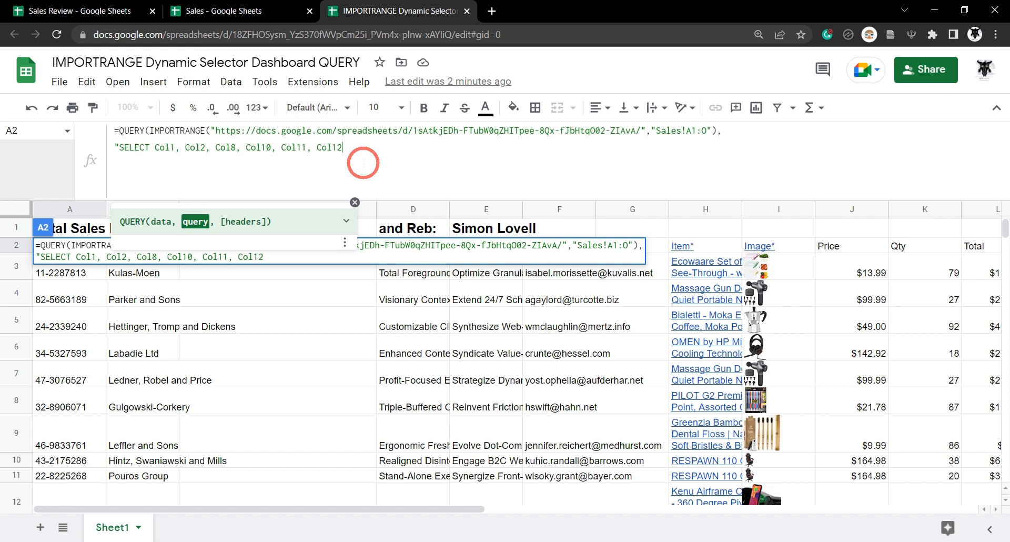
type(", Col13, Col14")
- Add a WHERE condition Col2 = 'Labadie Ltd', copying the company name from Sales
type("where")
left_click(226, 12)
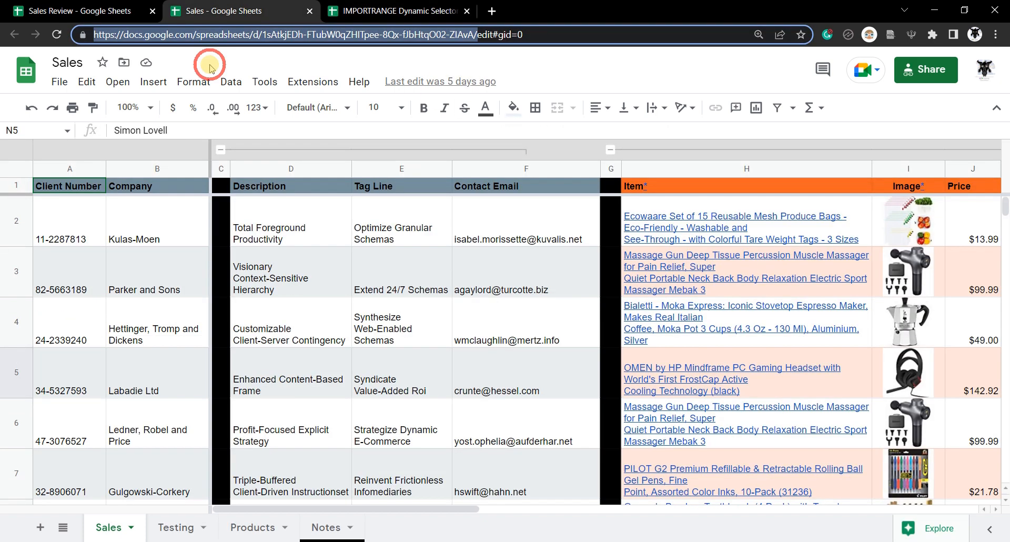
left_click(363, 12)
type("Col2, Col8, Col10, Col11, Col12, Col13, Col14 WHERE Col2 = '")
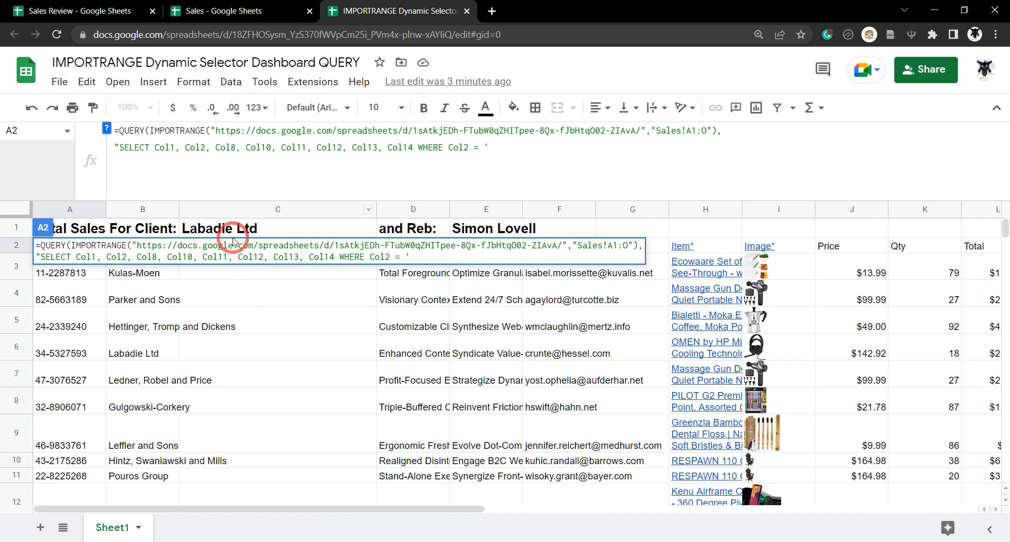
left_click(246, 8)
left_click(142, 386)
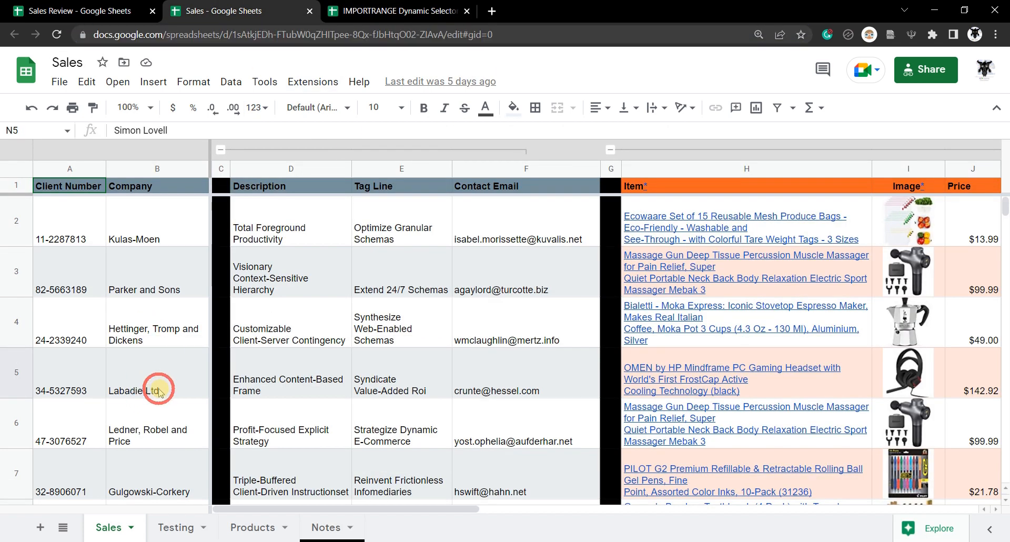
key("ctrl+c")
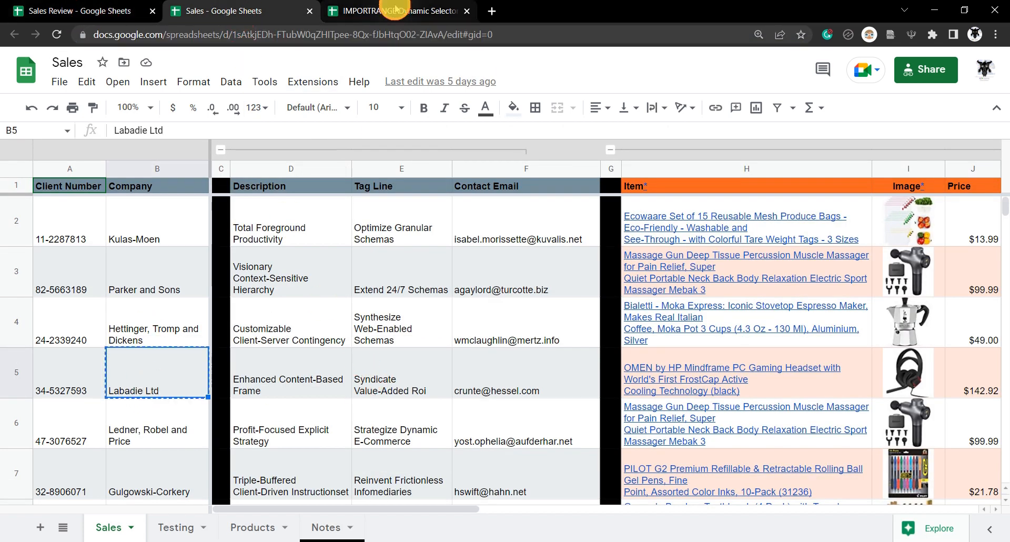
left_click(381, 8)
key("ctrl+v")
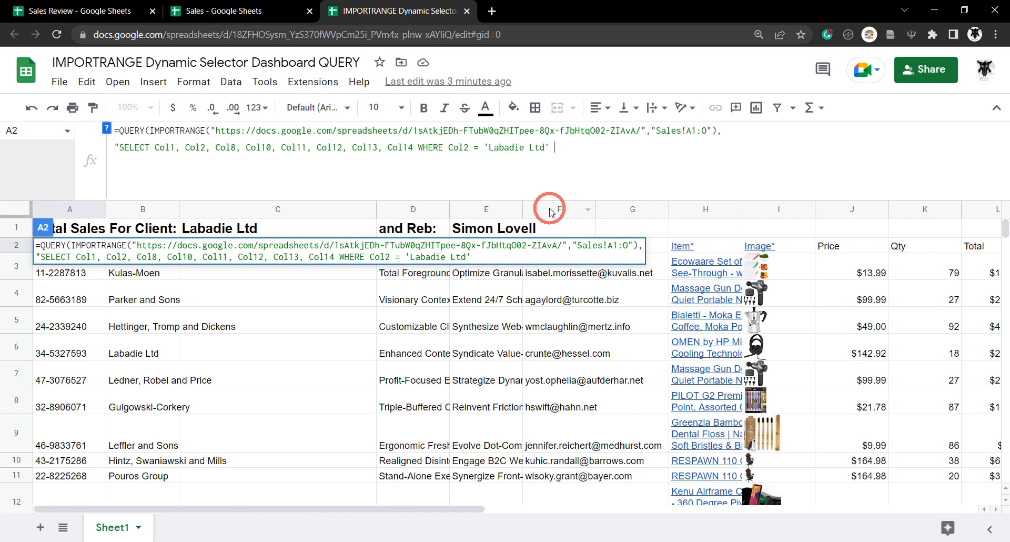
- Add AND Col14 equal to the rep's name copied from Sales N5
type("AND Col")
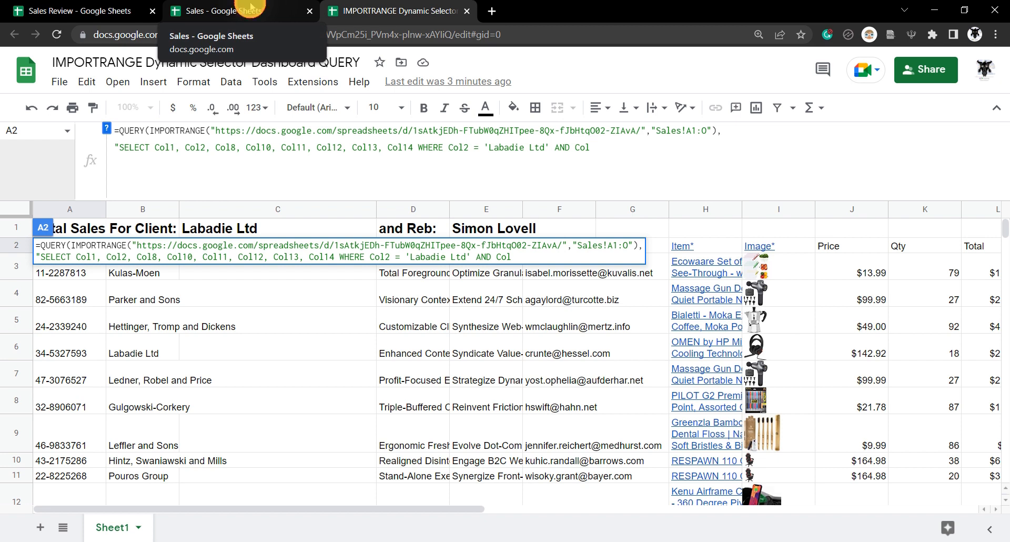
left_click(261, 6)
scroll(435, 272, "left", 5)
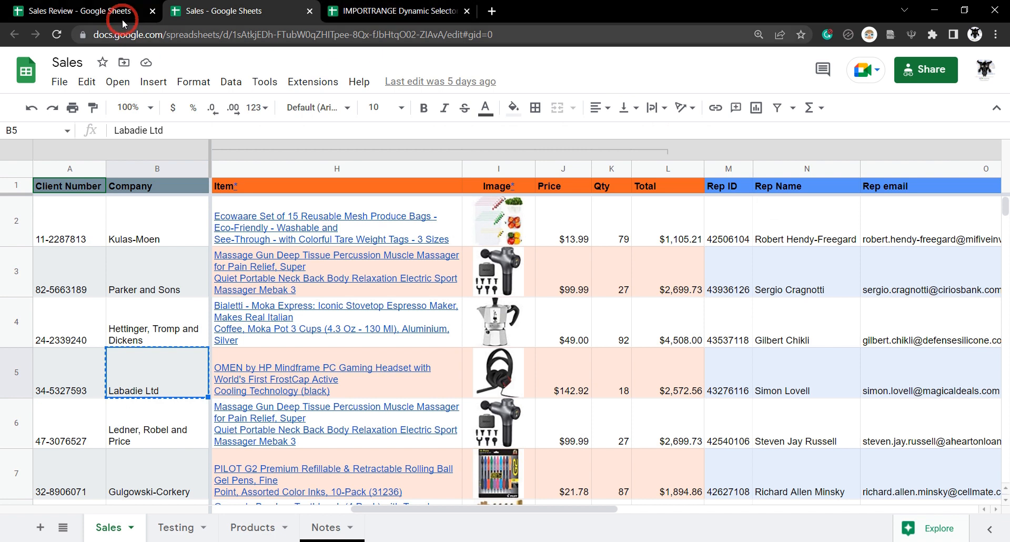
left_click(251, 13)
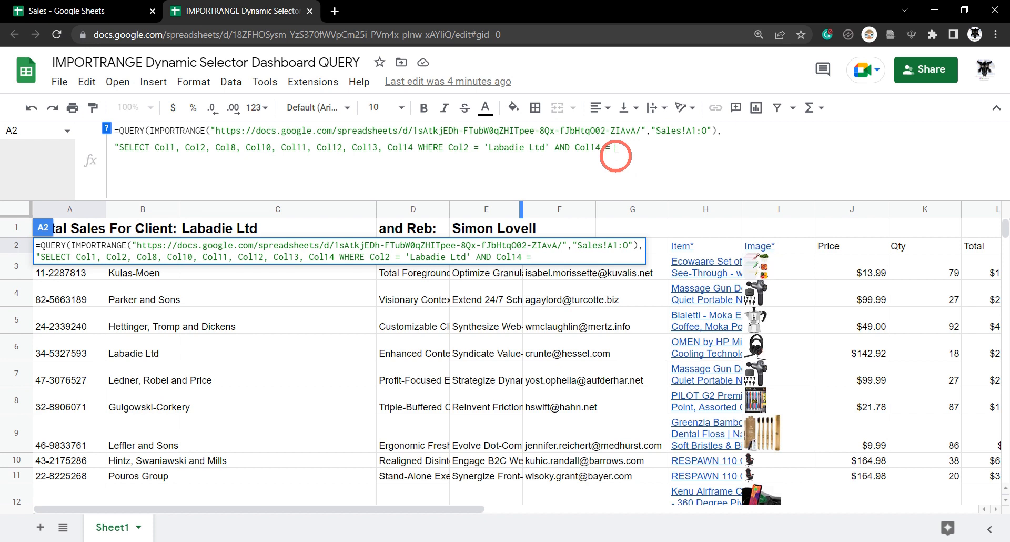
left_click(121, 11)
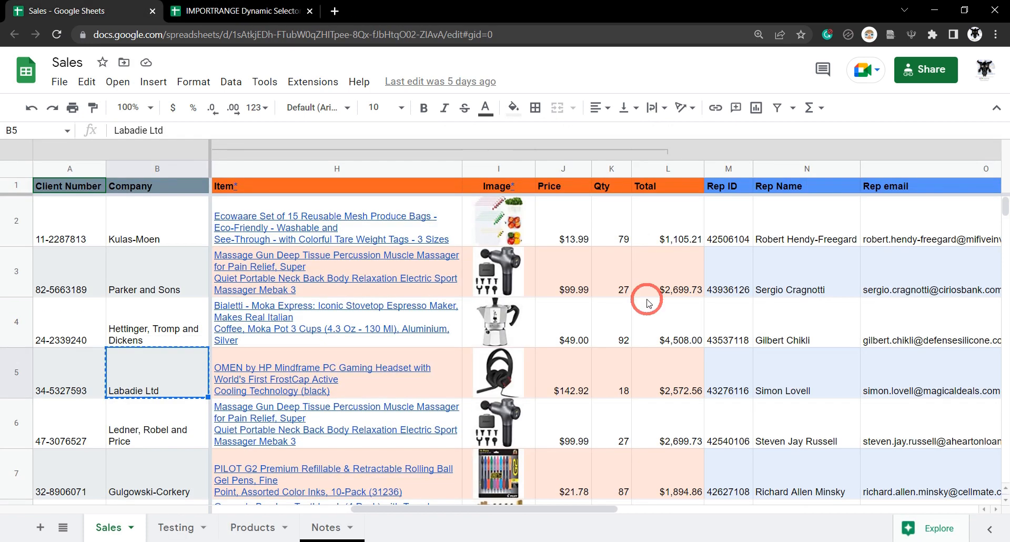
left_click(800, 392)
key("ctrl+c")
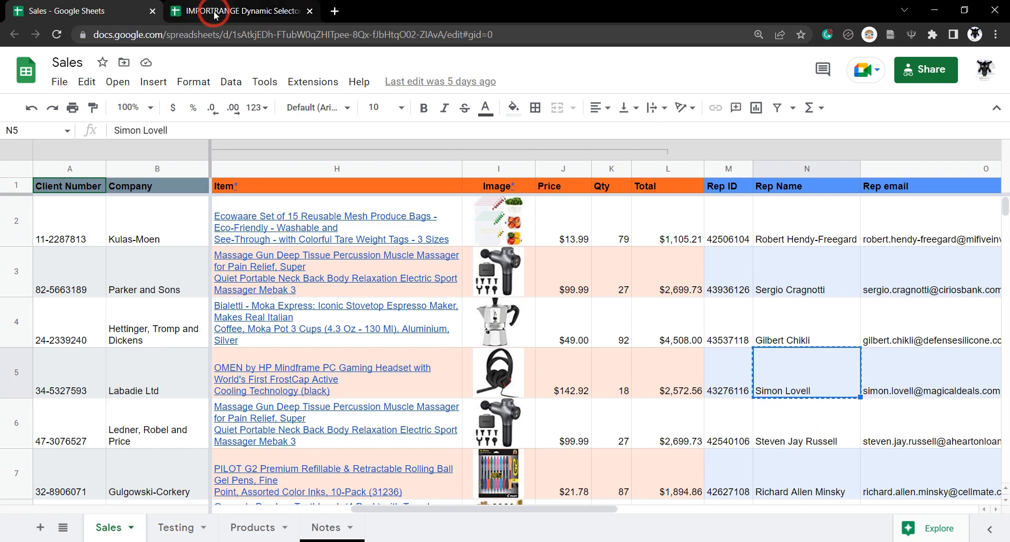
left_click(214, 10)
key("ctrl+v")
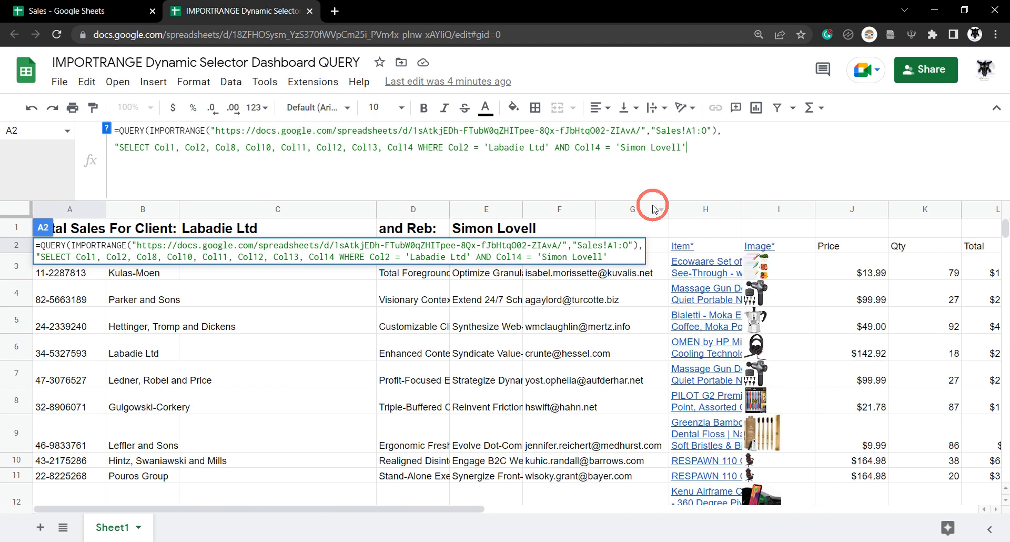
- Close the rep condition, append ORDER BY Col12 desc, and commit the QUERY
type("\")")
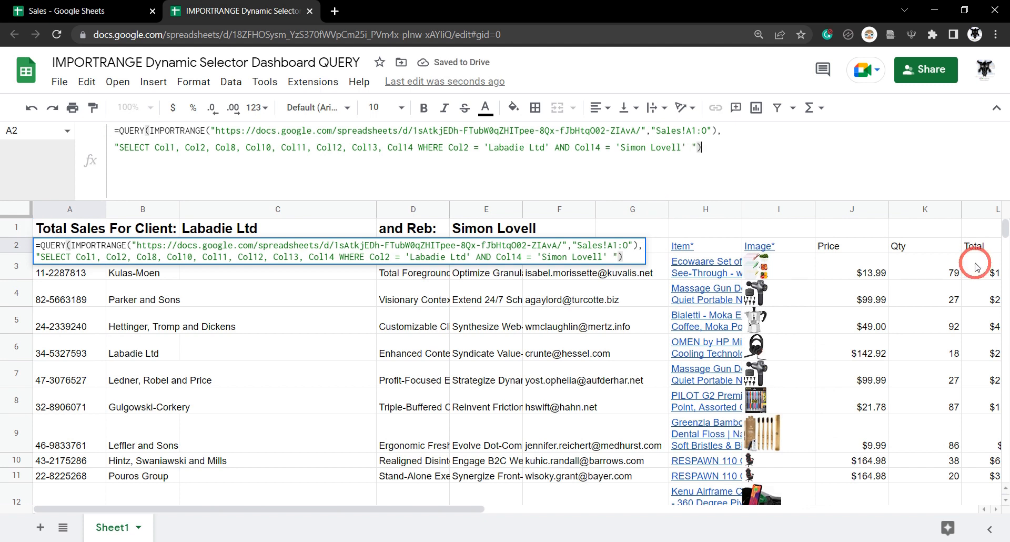
left_click(687, 148)
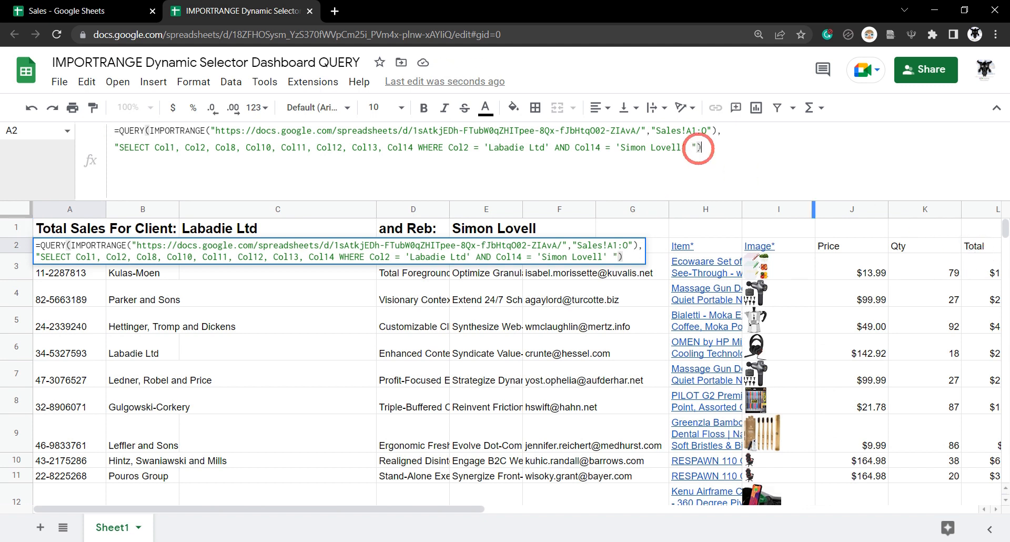
mouse_move(708, 317)
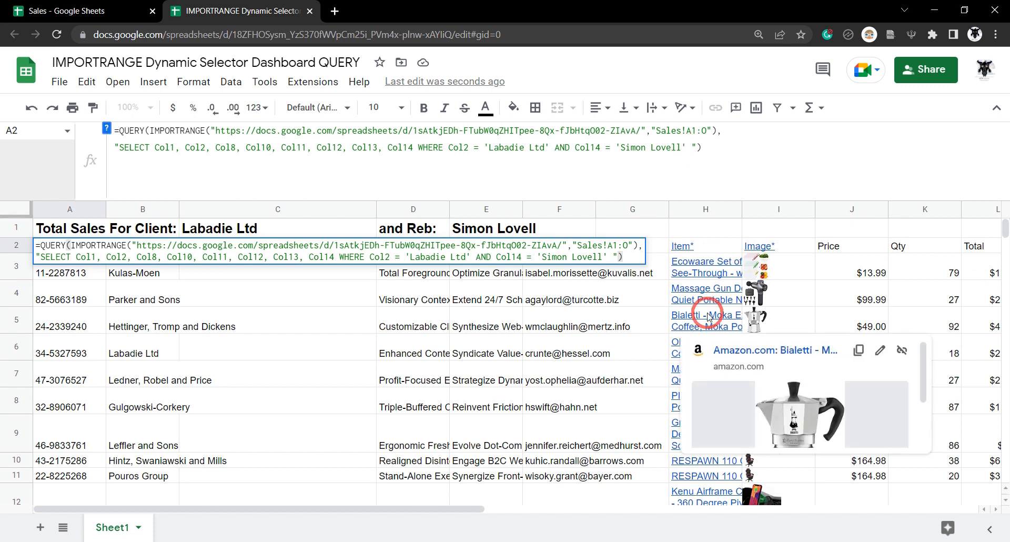
type("Lovell' O")
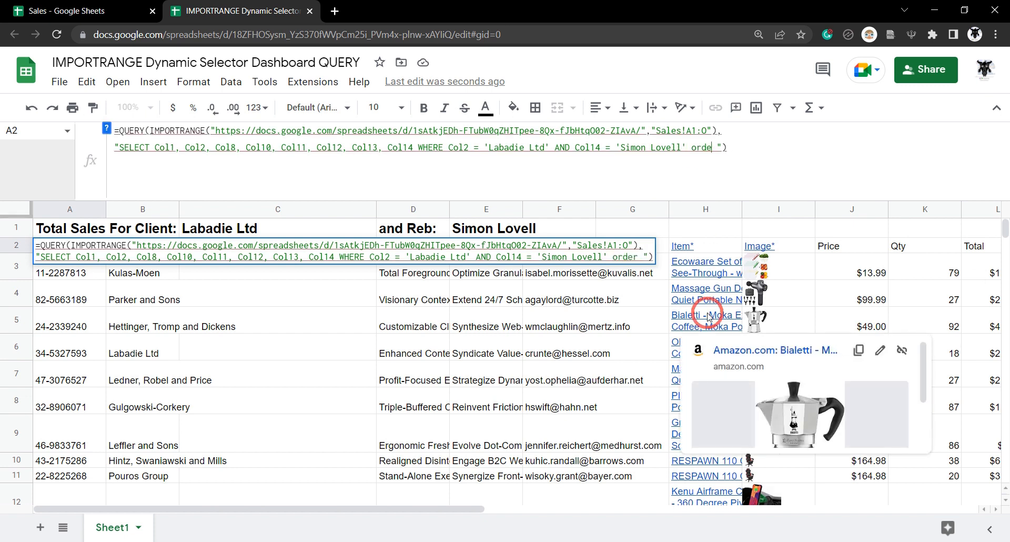
type("RDER B")
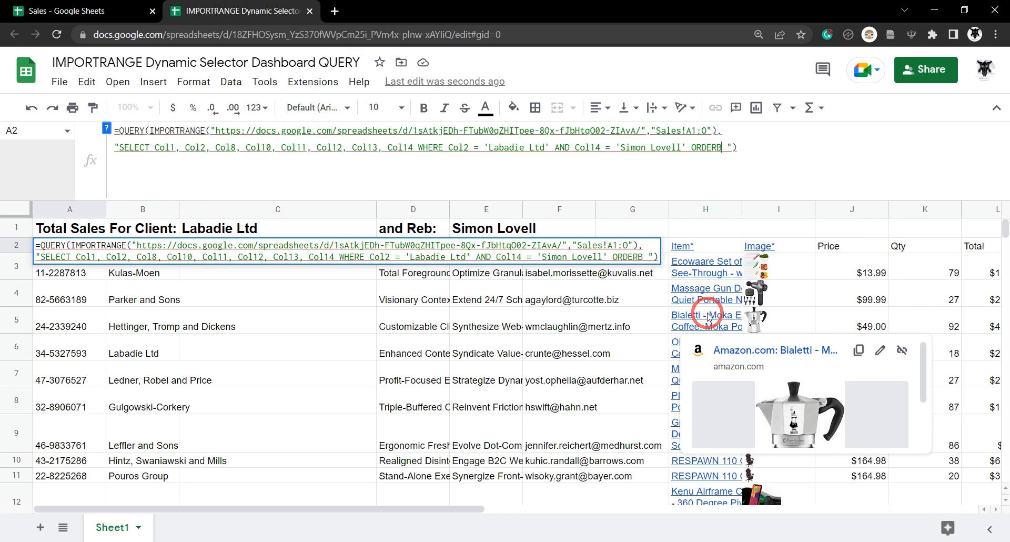
type("Y ")
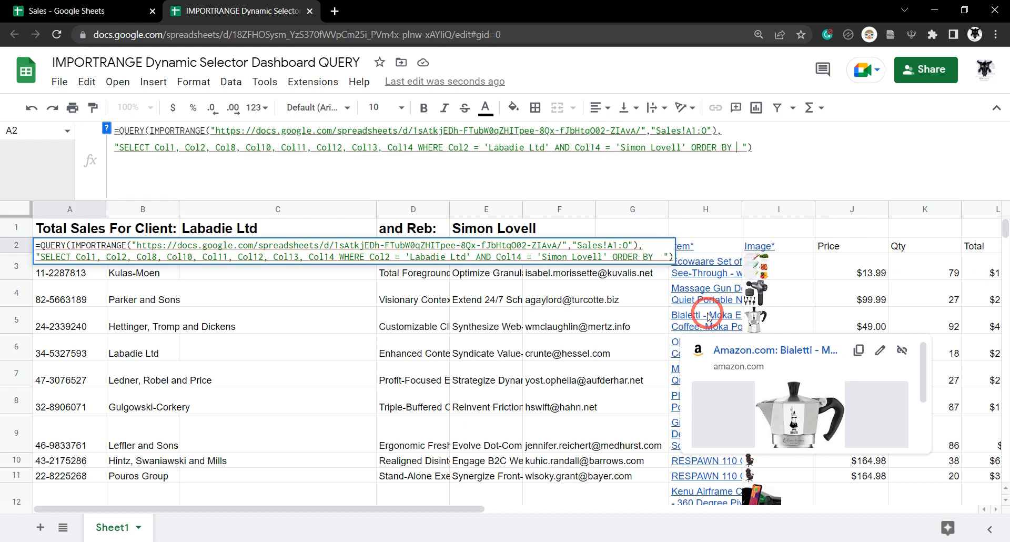
type("Col12")
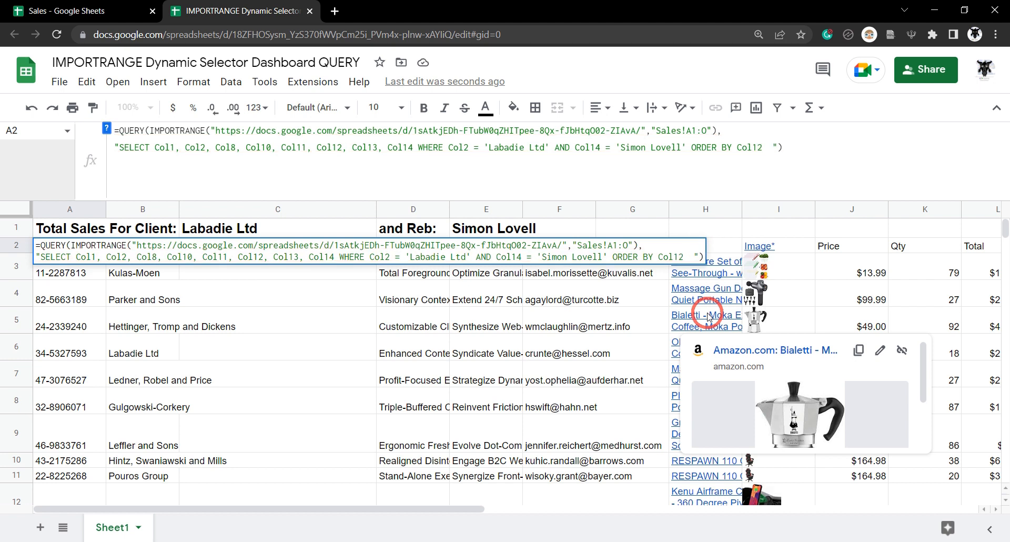
type(" de")
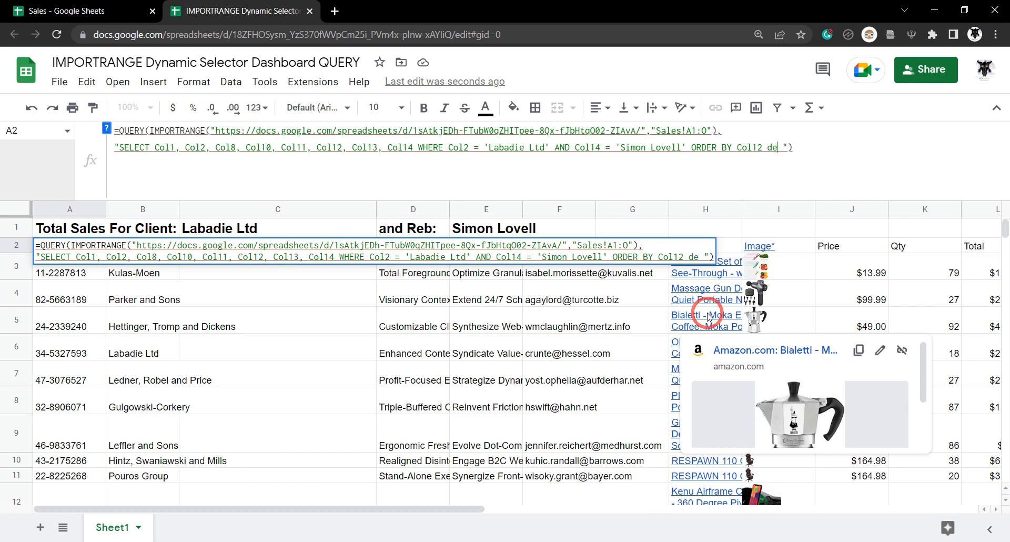
type("sc")
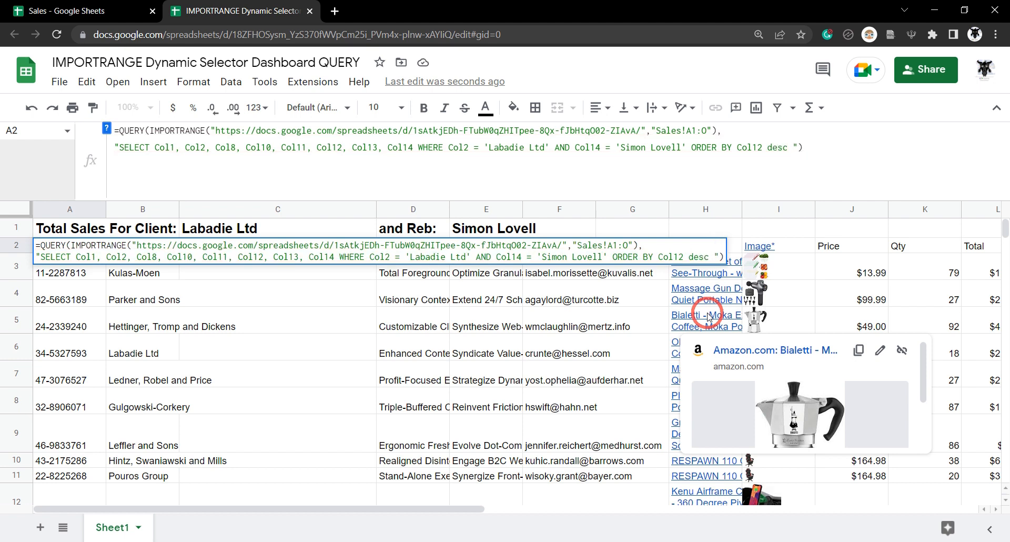
key("Return")
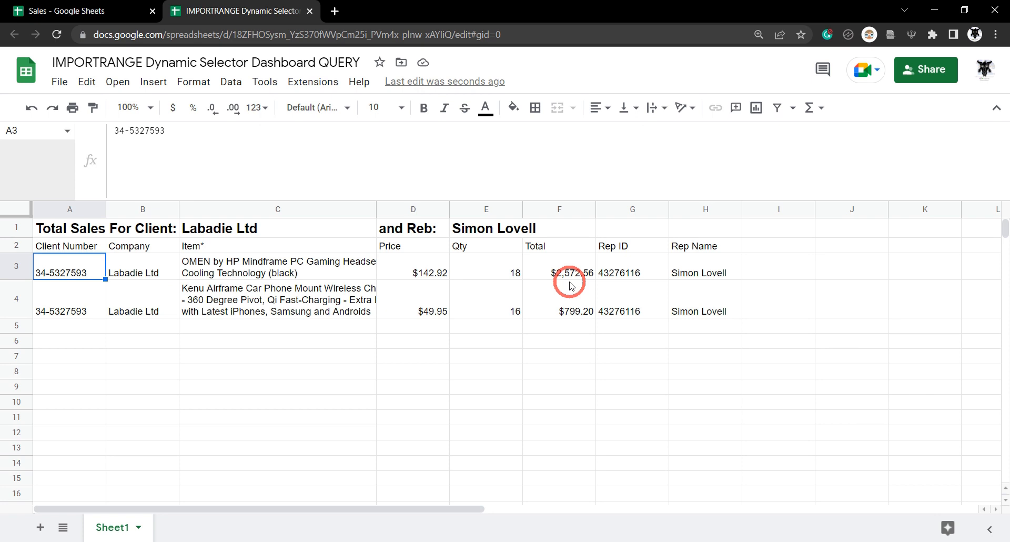
- Bold the row 2 headers, widen column C, and narrow columns E, F and G
left_click(16, 245)
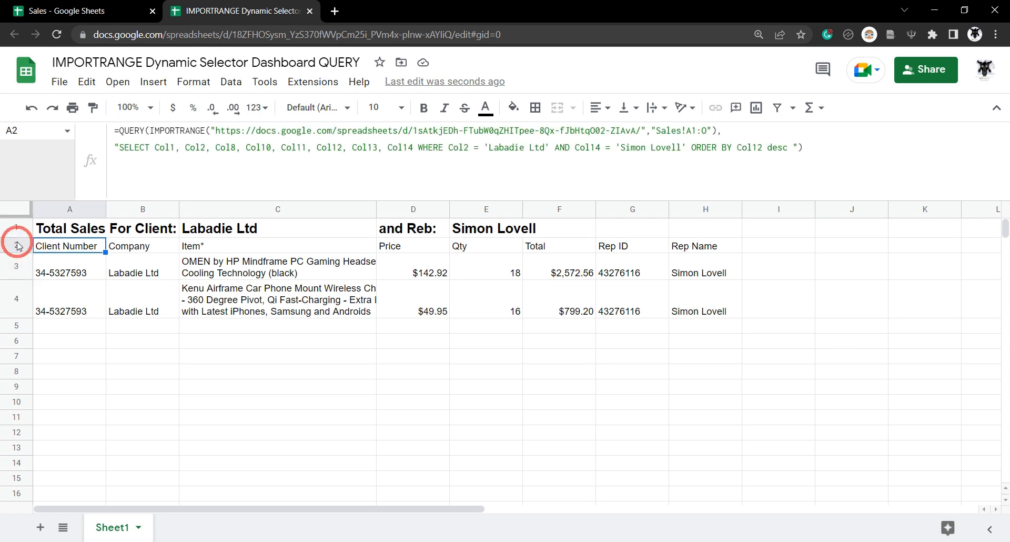
key("ctrl+b")
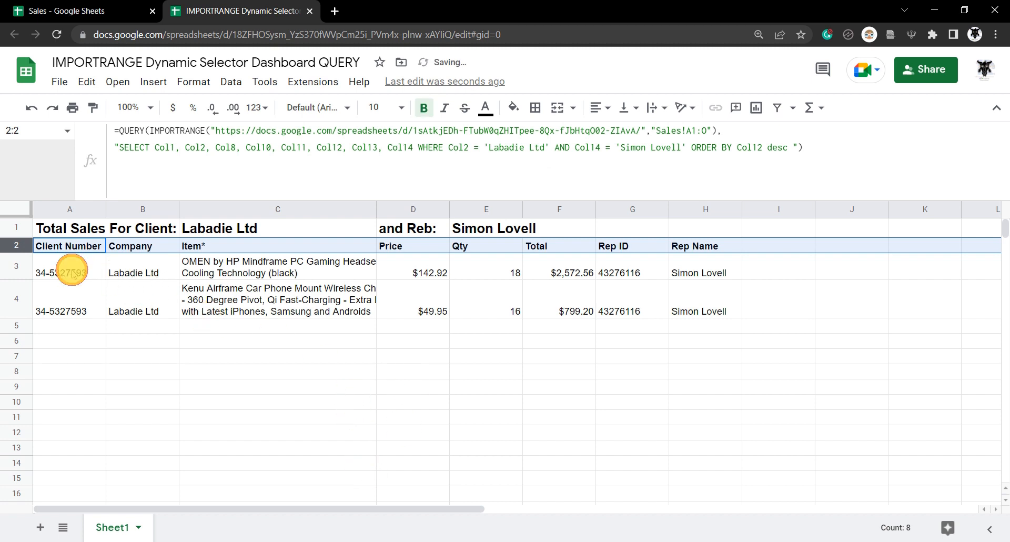
left_click(93, 272)
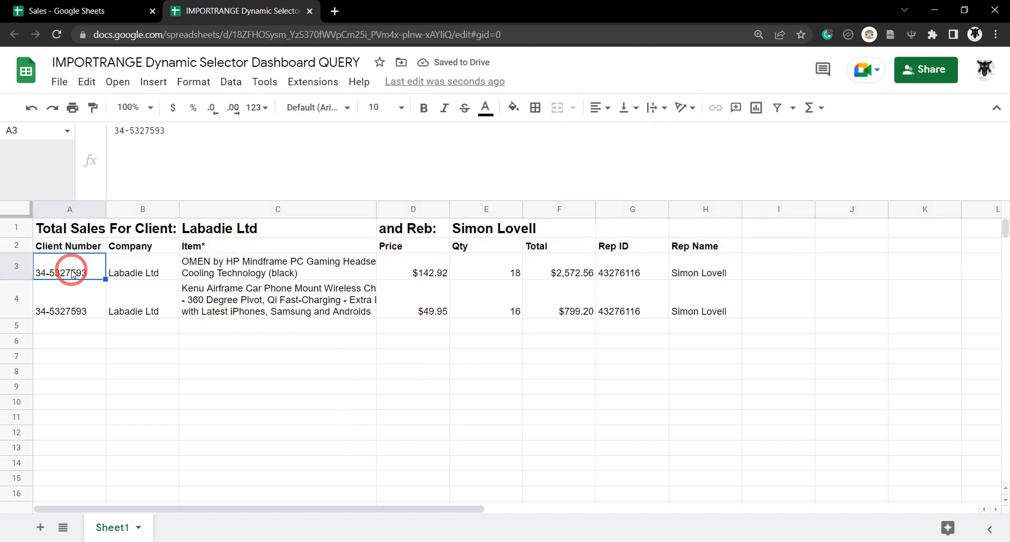
left_click(375, 208)
left_click_drag(375, 208, 398, 208)
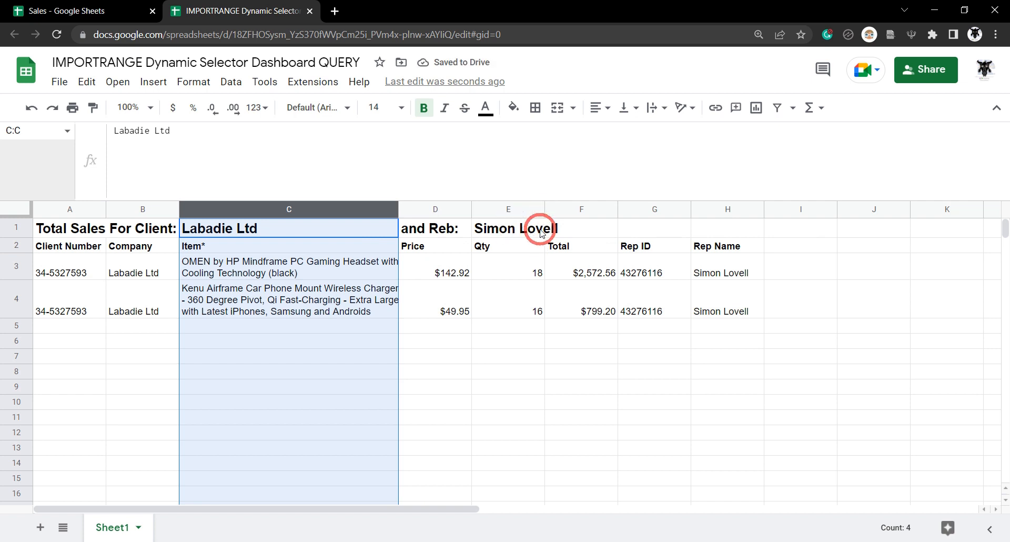
left_click_drag(544, 208, 534, 208)
left_click_drag(606, 203, 592, 203)
left_click_drag(664, 206, 644, 207)
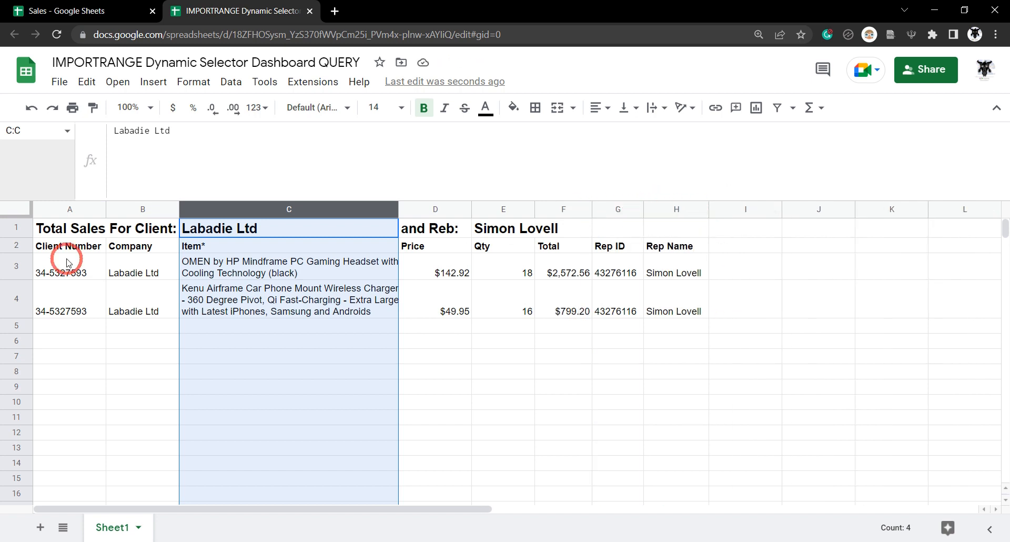
left_click(68, 262)
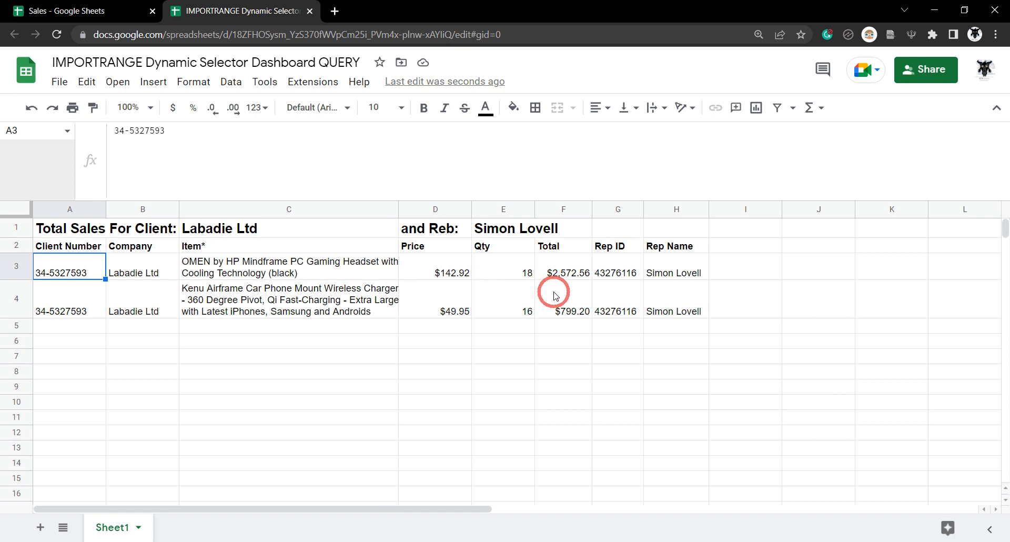
- Apply Wrap text wrapping to result rows A3:H1501
left_click(684, 274, "shift")
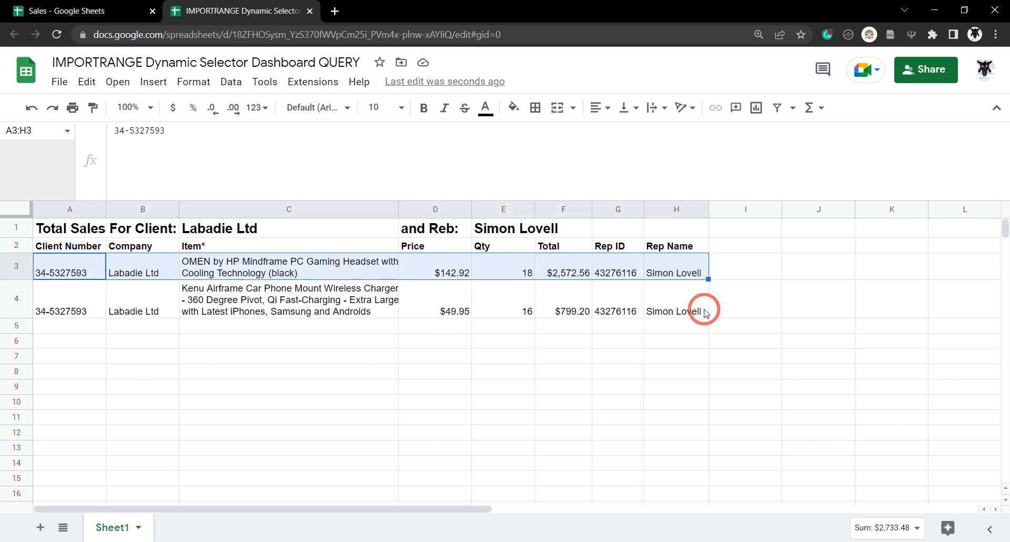
key("ctrl+shift+Down")
key("ctrl+shift+Down")
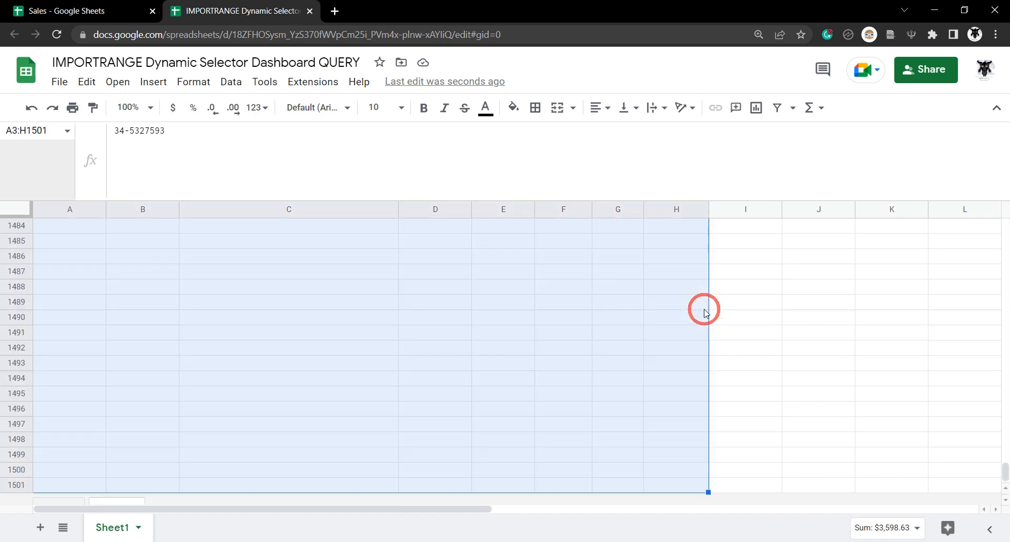
left_click(651, 113)
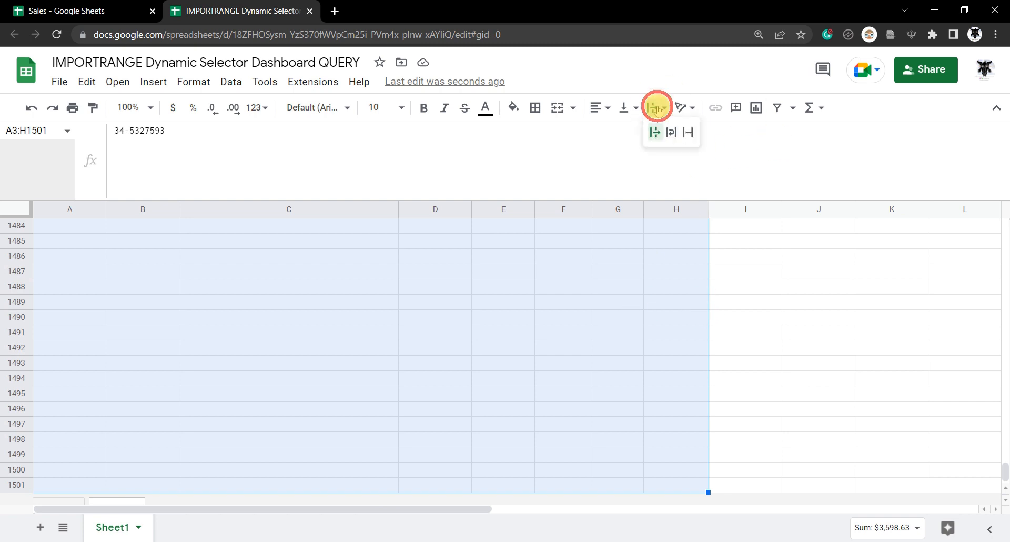
left_click(668, 131)
left_click_drag(1005, 471, 1004, 221)
left_click(876, 323)
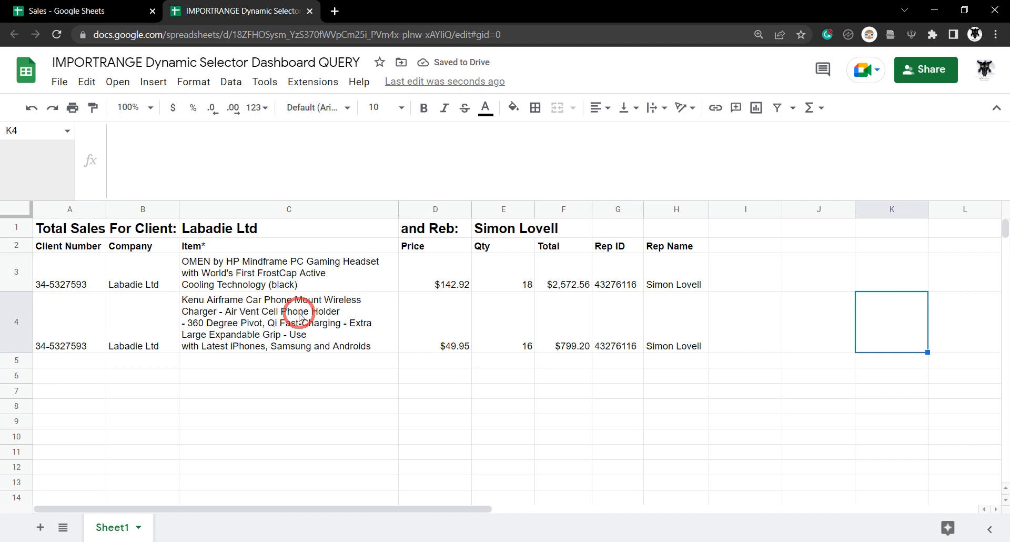
- Correct the D1 heading from 'and Reb:' to 'and Rep:'
left_click(447, 227)
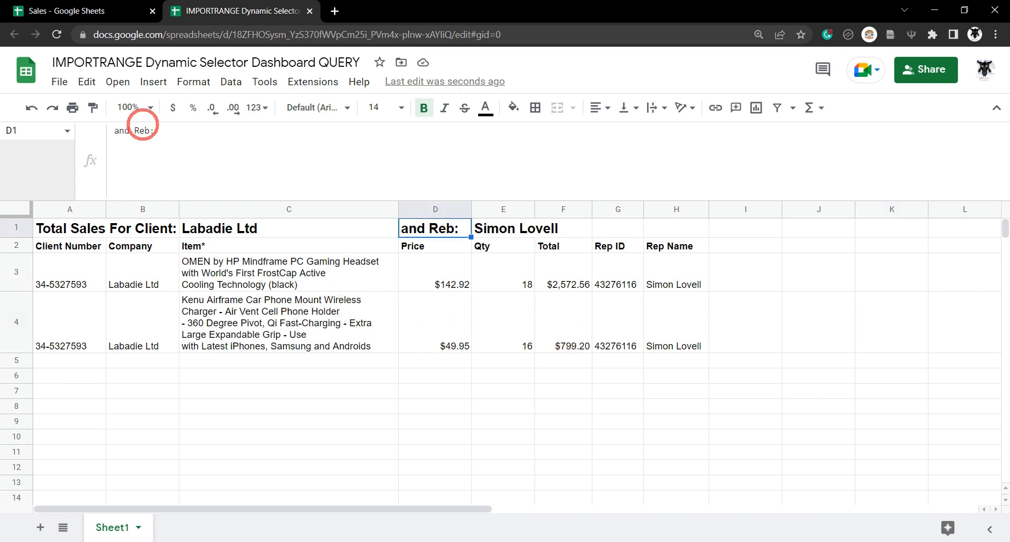
left_click(145, 130)
key("BackSpace")
type("p")
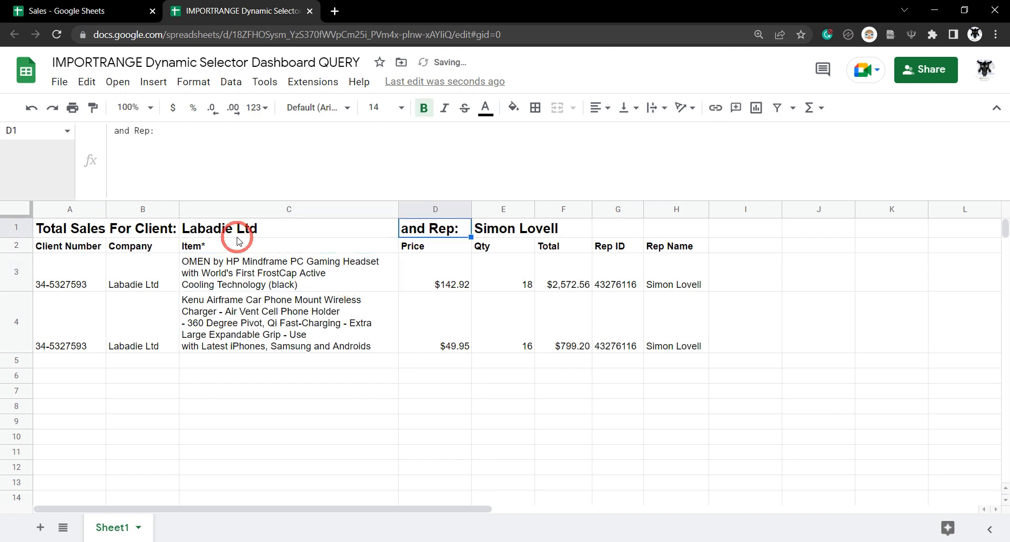
left_click(264, 228)
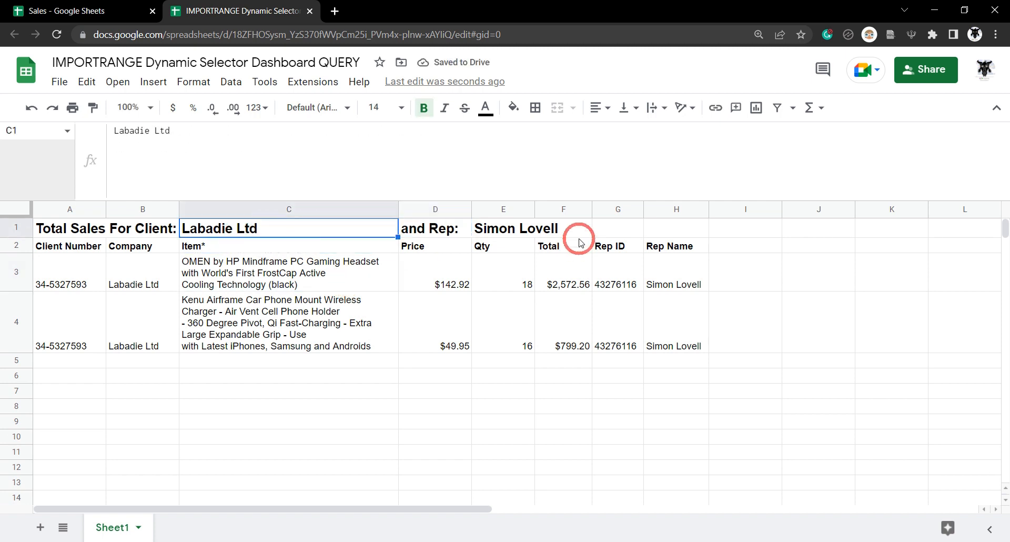
- Inspect the hardcoded 'Labadie Ltd' in the A2 QUERY formula, leaving it unchanged
left_click(68, 245)
left_click(547, 148)
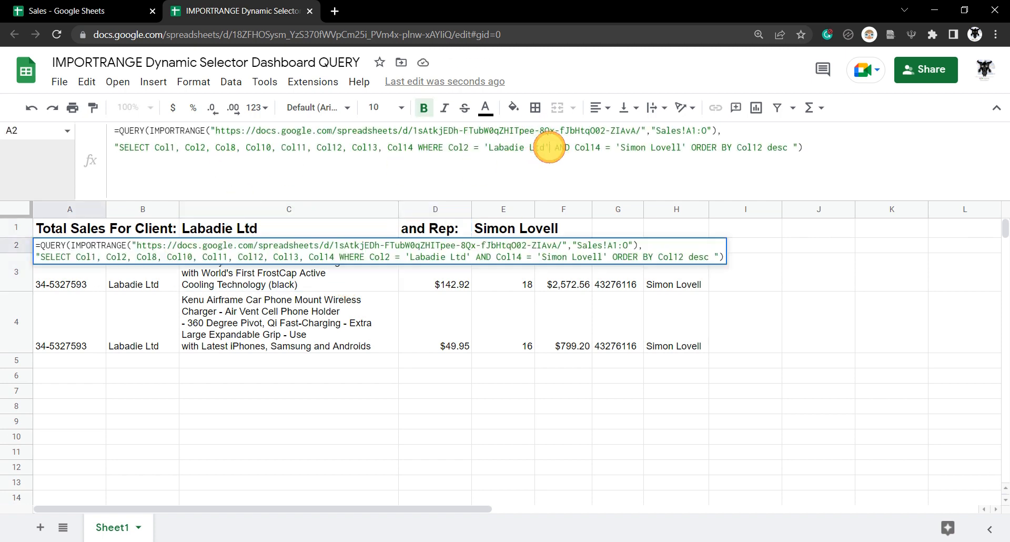
left_click_drag(548, 148, 486, 148)
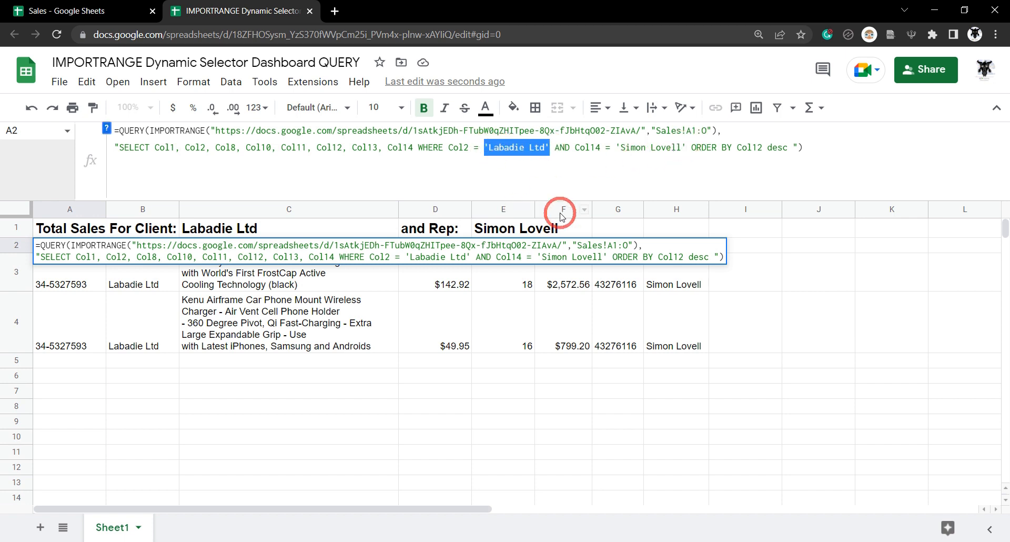
left_click(280, 231)
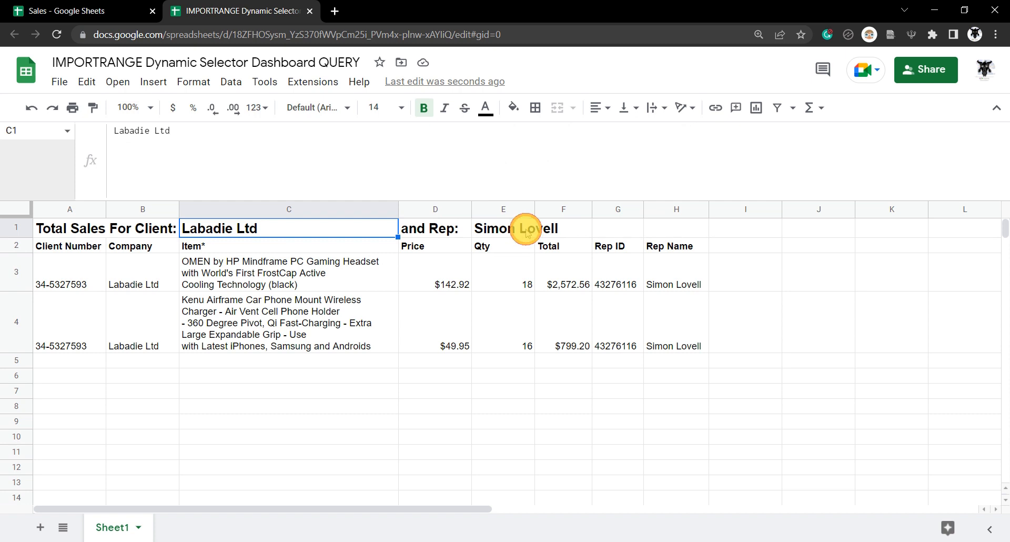
- Merge cells E1 and F1 into one rep cell
left_click(524, 230)
left_click(579, 226, "shift")
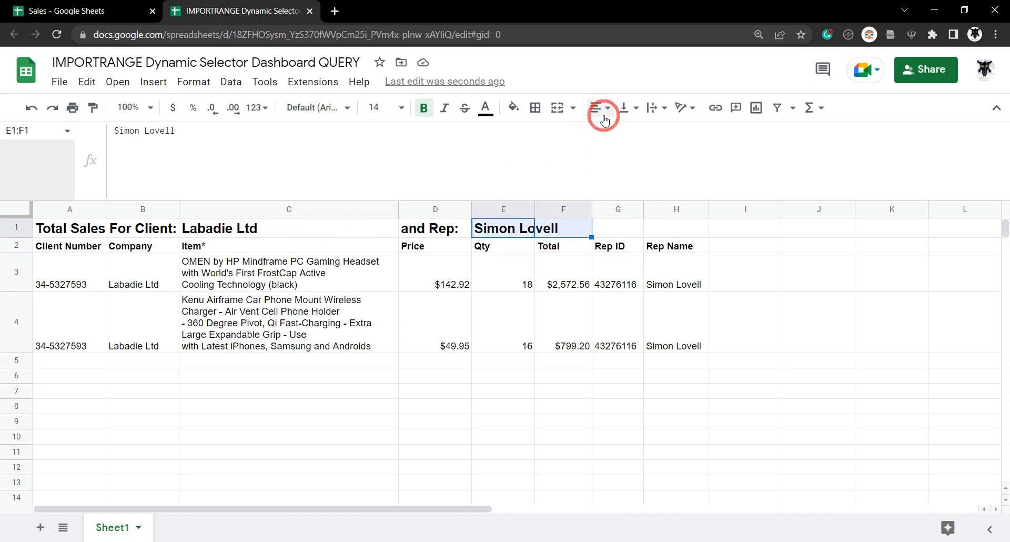
left_click(557, 107)
left_click(447, 284)
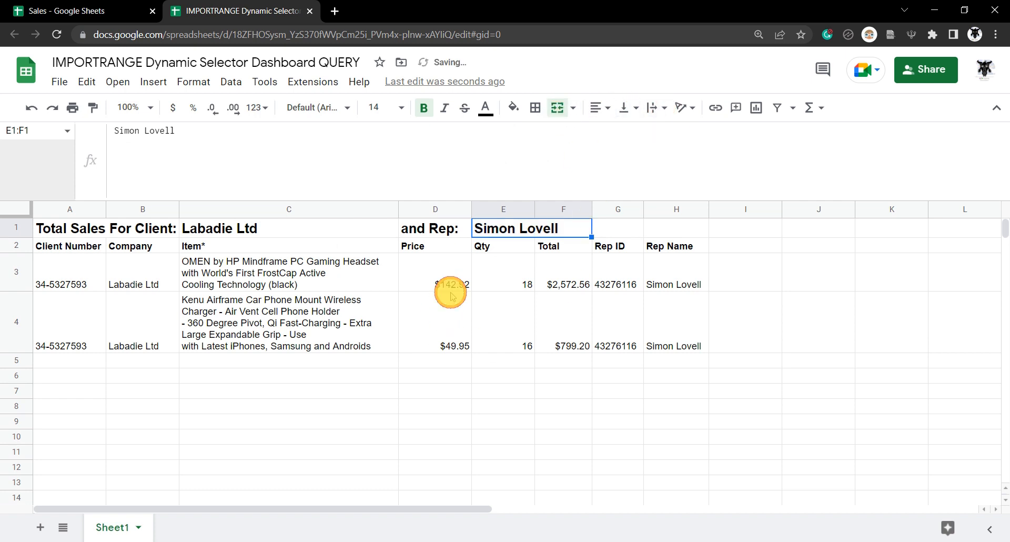
- Give C1 and E1:F1 a light grey fill with outer borders
left_click(275, 229)
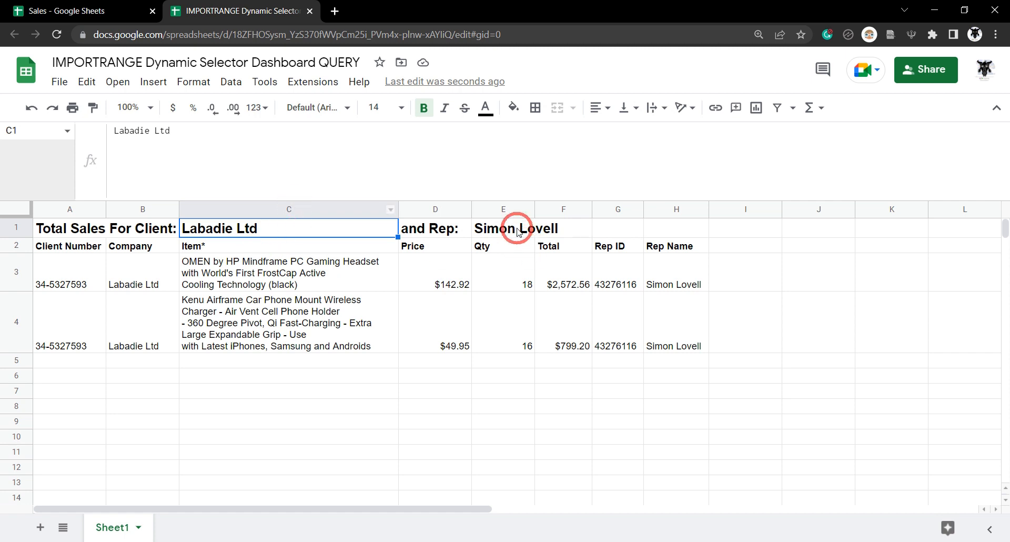
left_click_drag(516, 226, 589, 227)
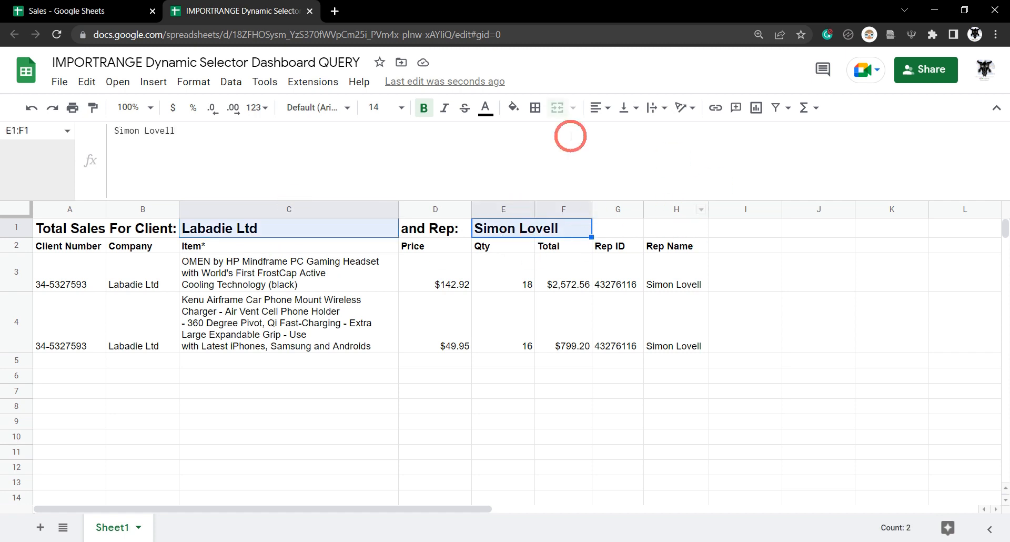
left_click(512, 106)
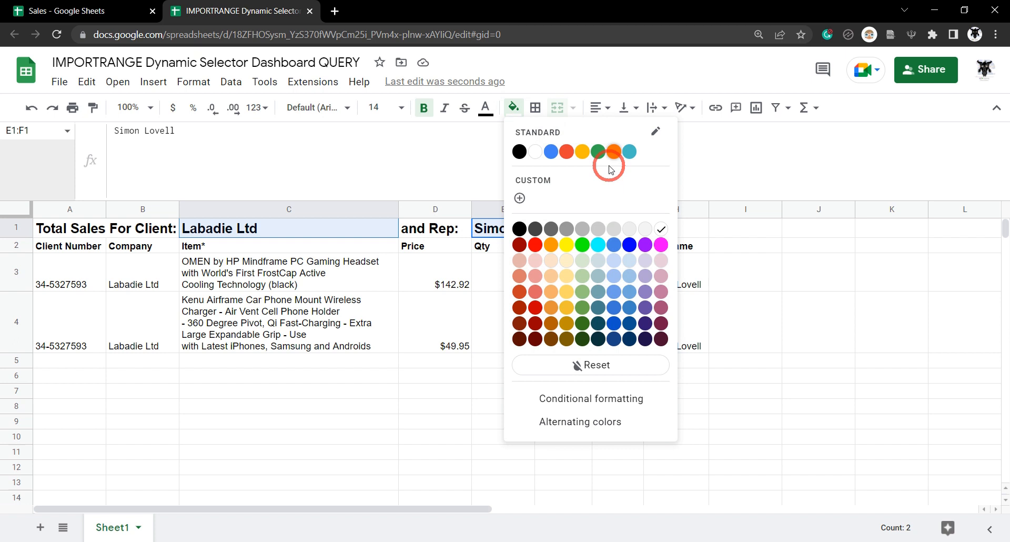
left_click(611, 229)
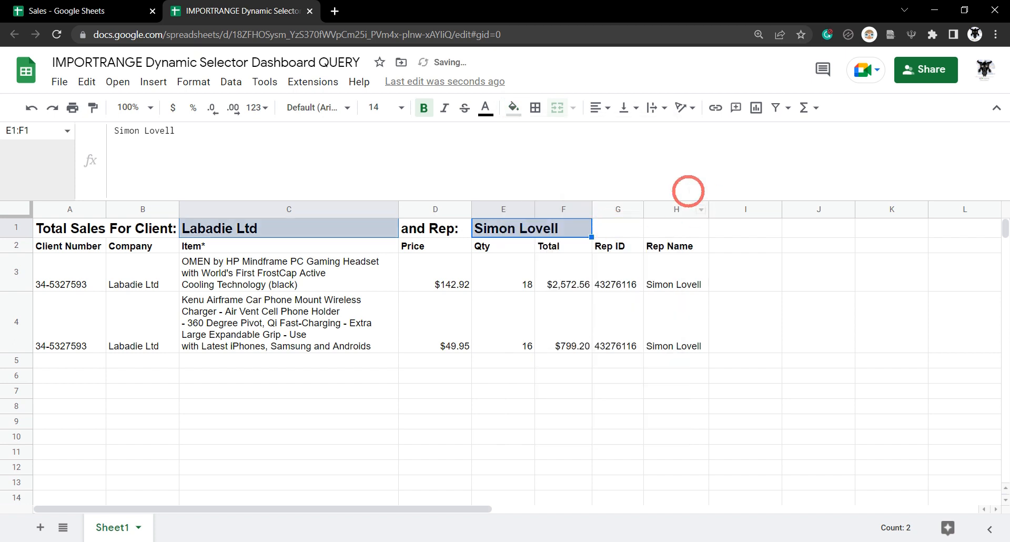
left_click(535, 108)
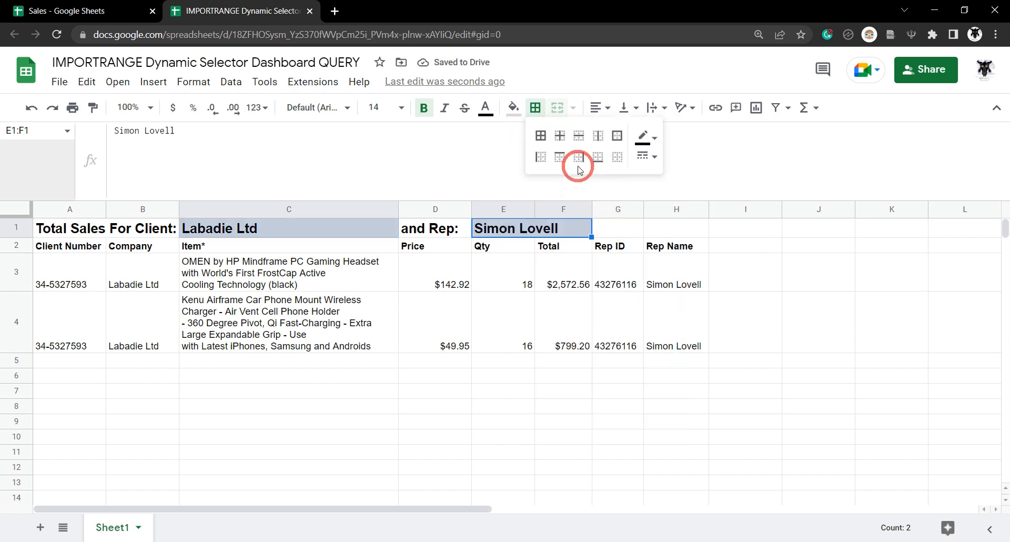
left_click(618, 136)
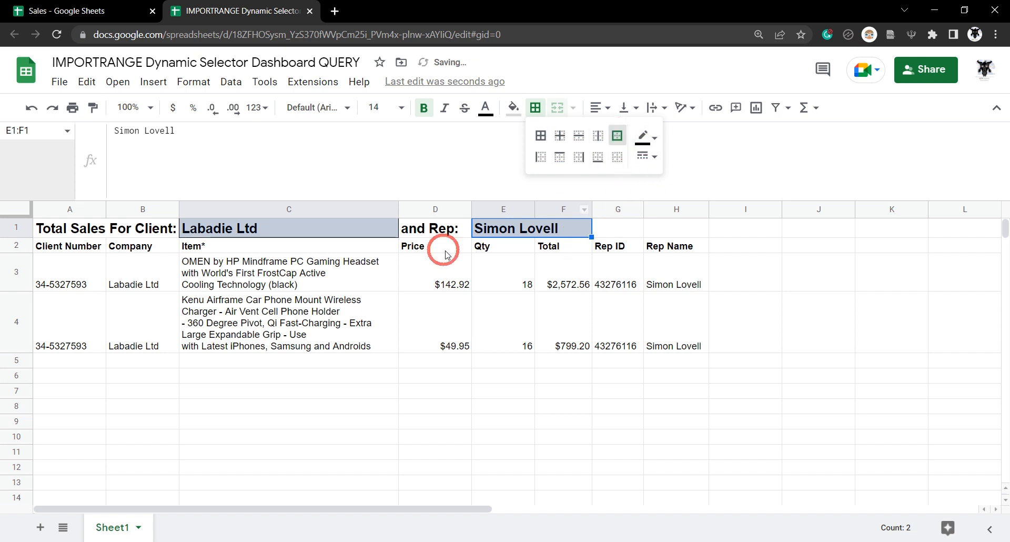
left_click(344, 248)
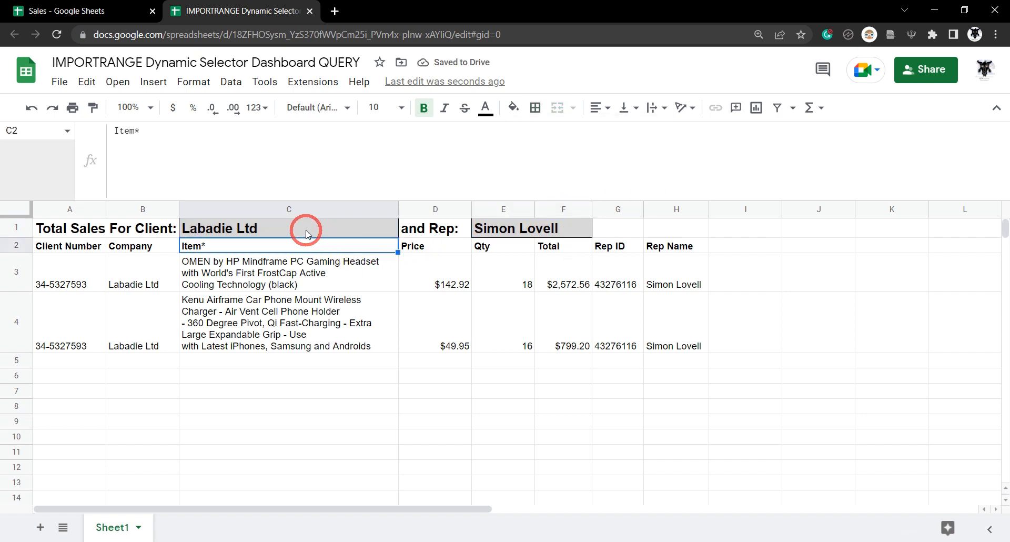
left_click(304, 230)
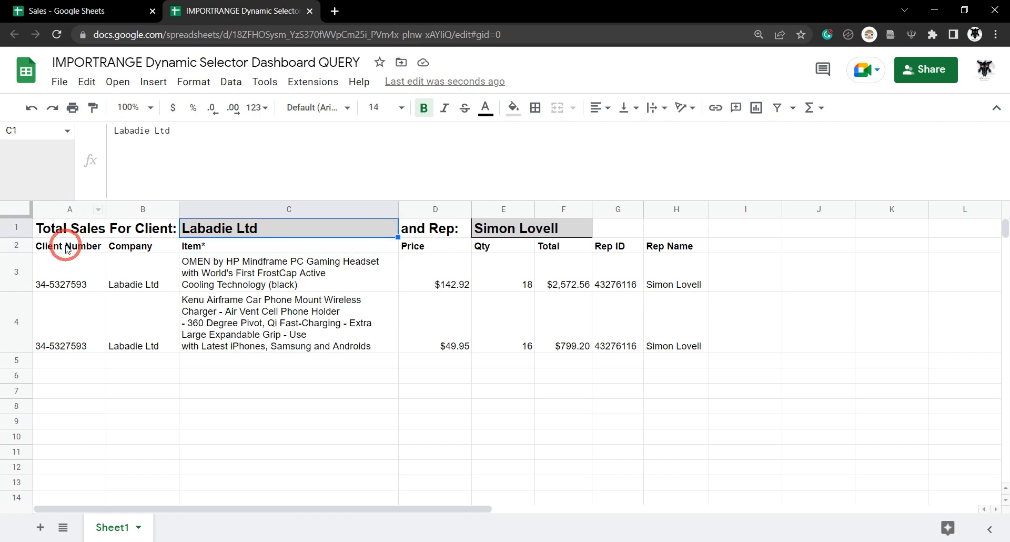
left_click(66, 249)
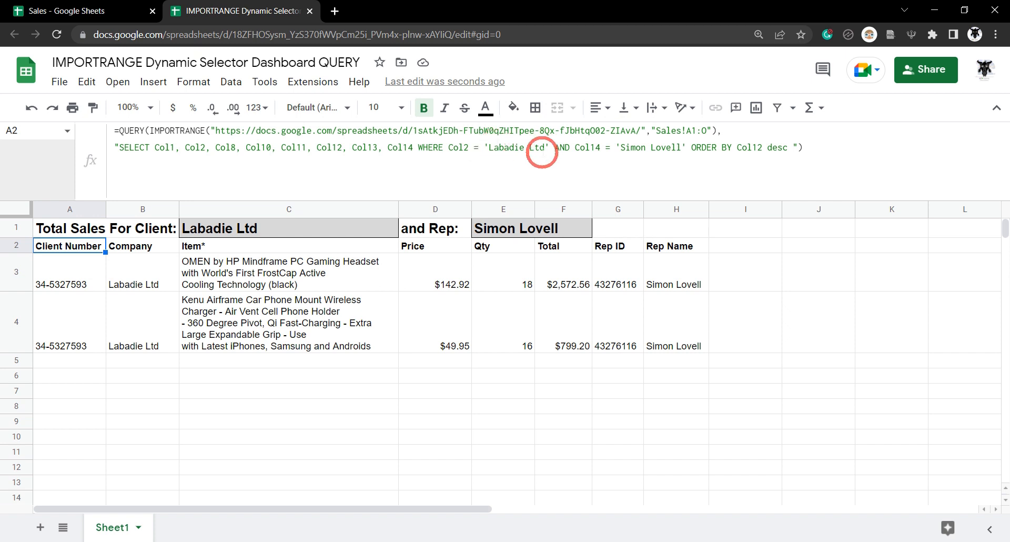
left_click_drag(545, 149, 488, 149)
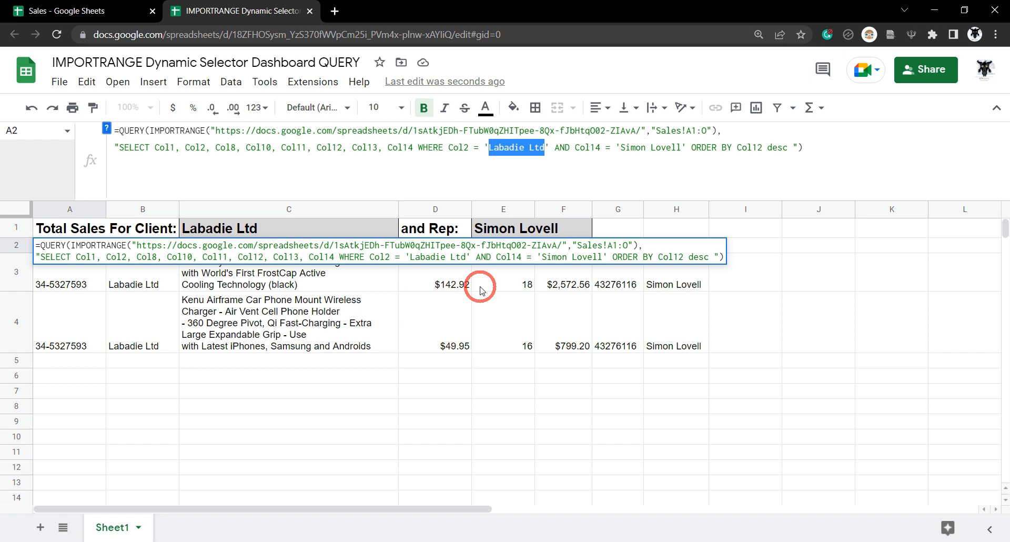
type("\"")
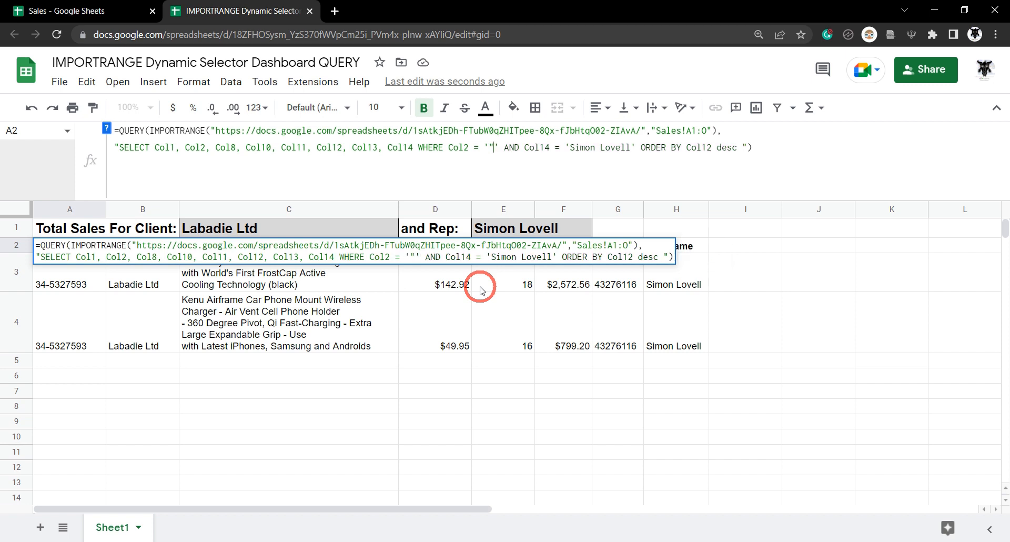
type("&")
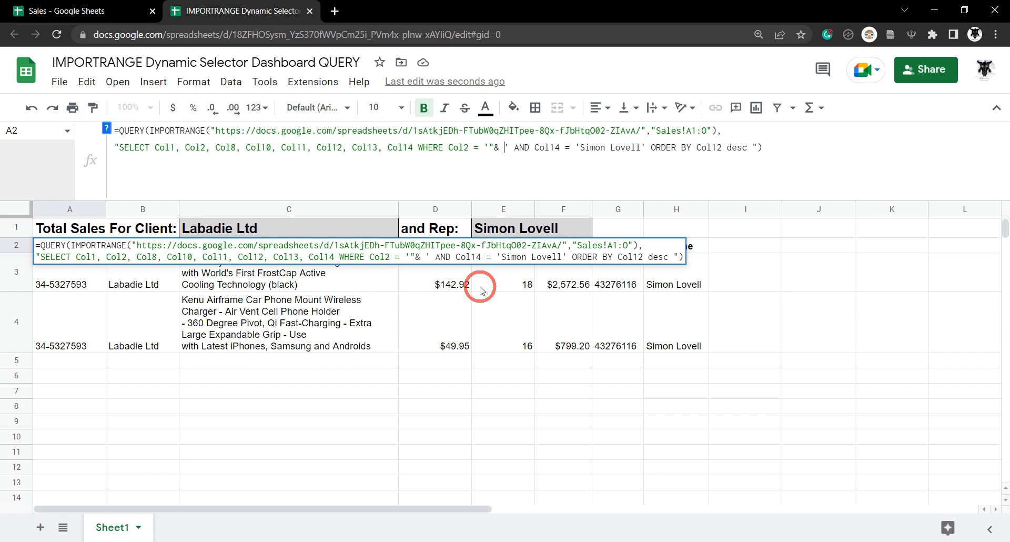
type(" &")
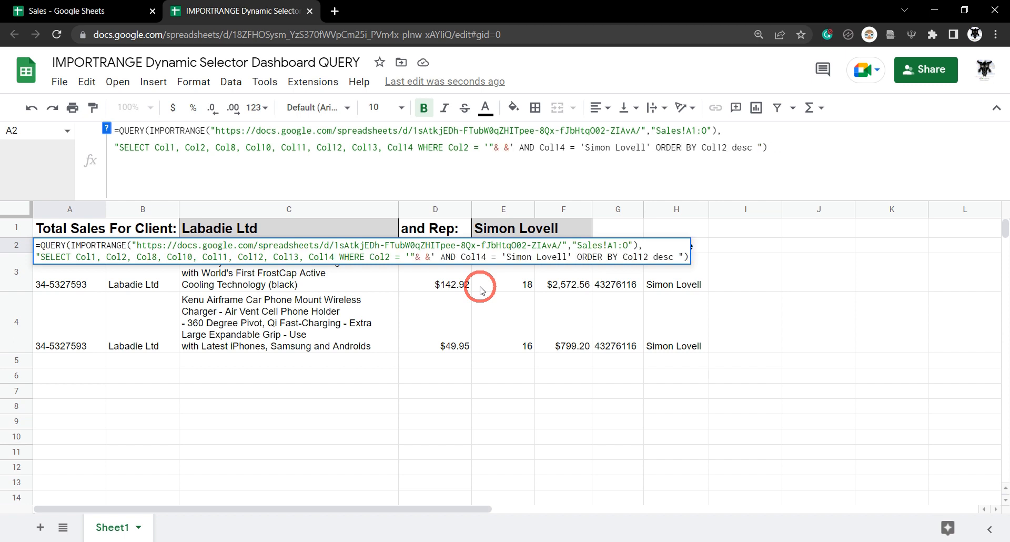
type("\"")
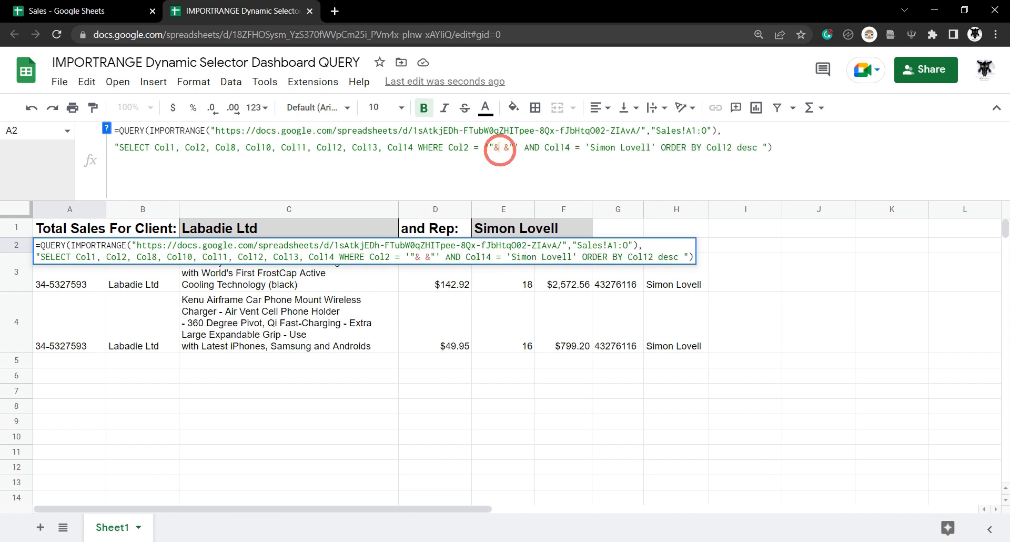
key("Left")
key("Left")
key("Left")
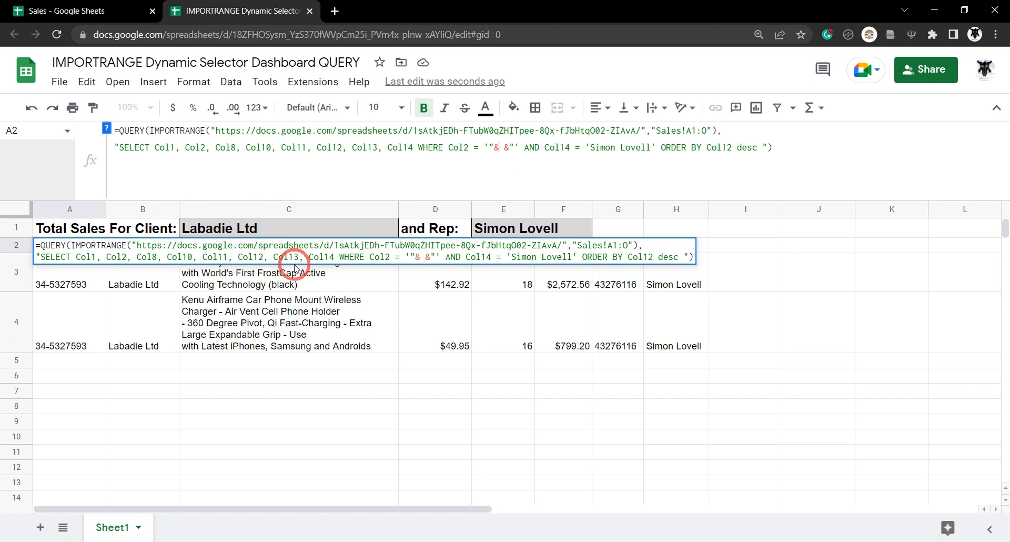
type("C1")
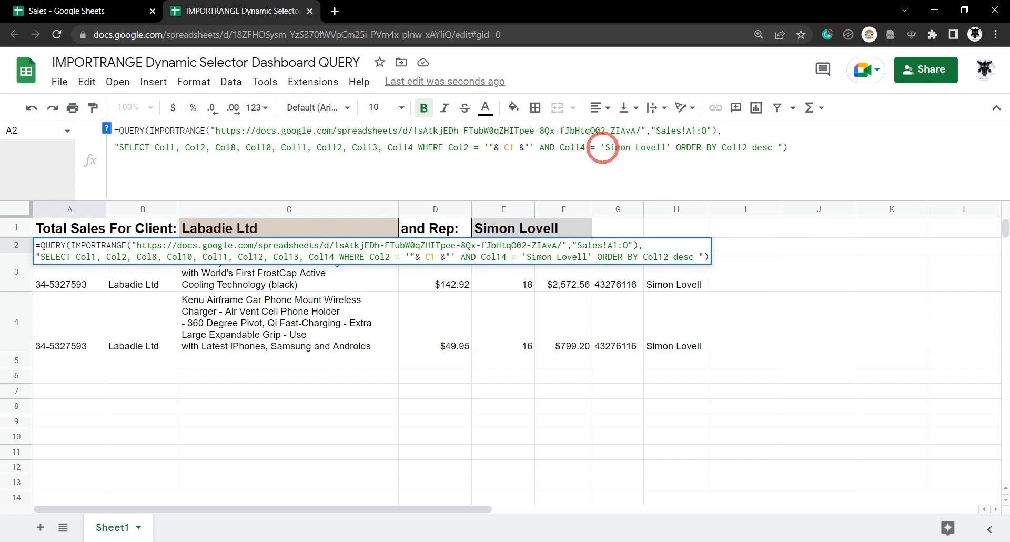
left_click_drag(606, 148, 662, 151)
type("\"")
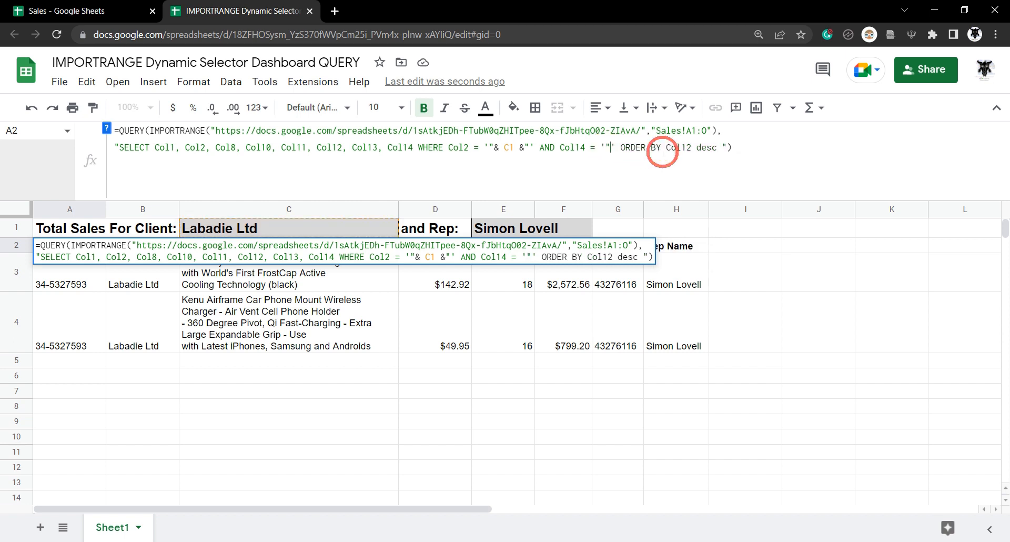
type("& ")
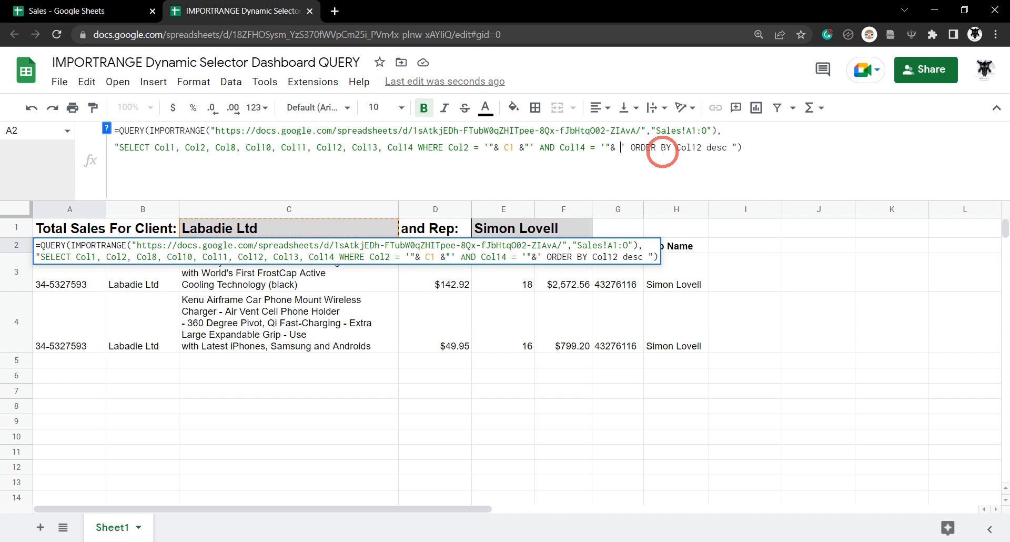
type("E1")
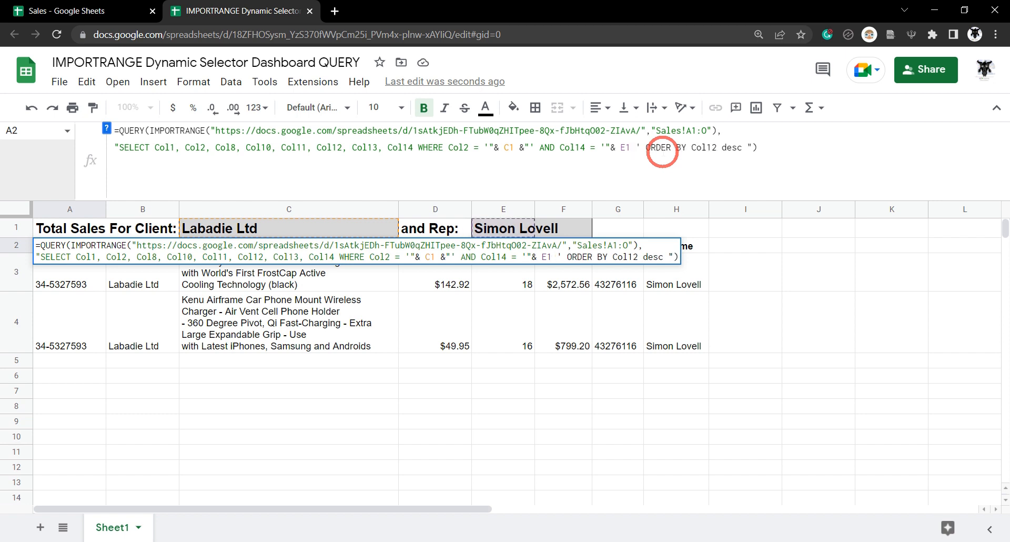
type(" &\"")
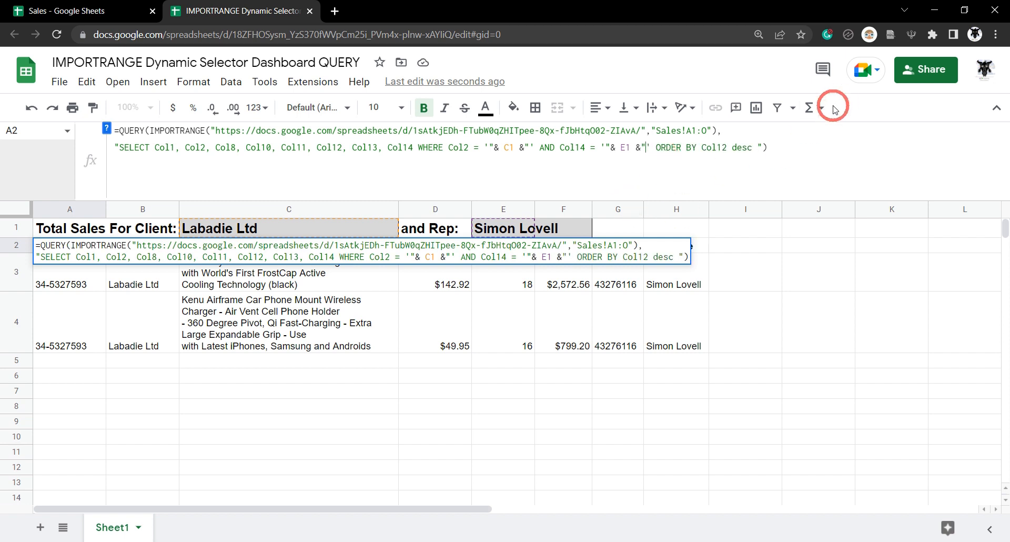
key("Return")
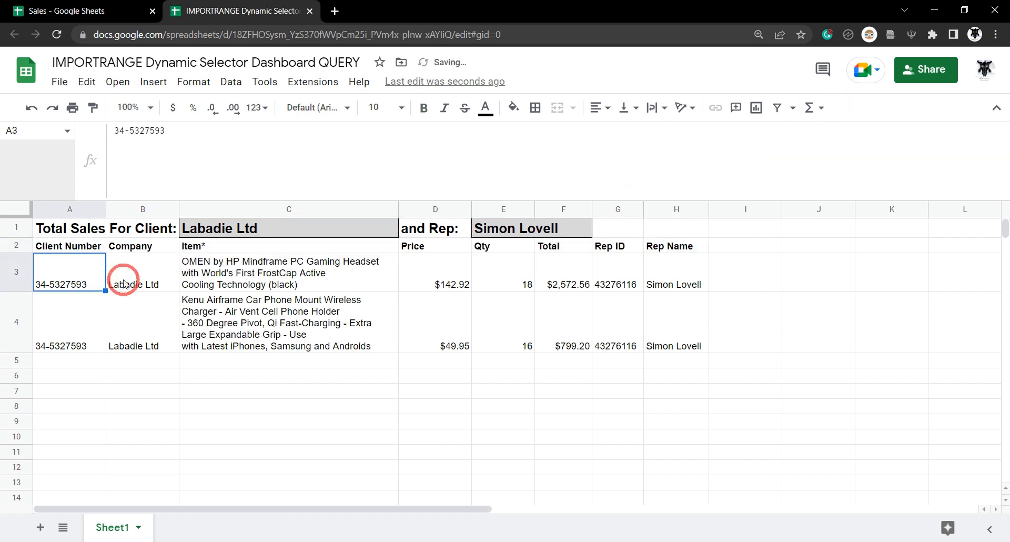
- Copy Russel Ltd from the Sales spreadsheet and paste it as the client in C1
left_click(518, 232)
left_click(308, 230)
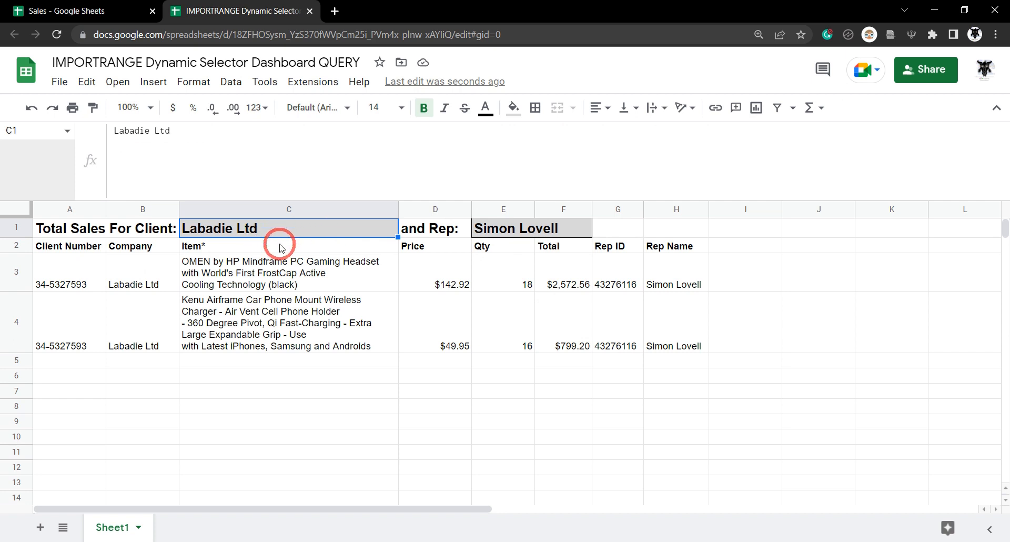
left_click(32, 11)
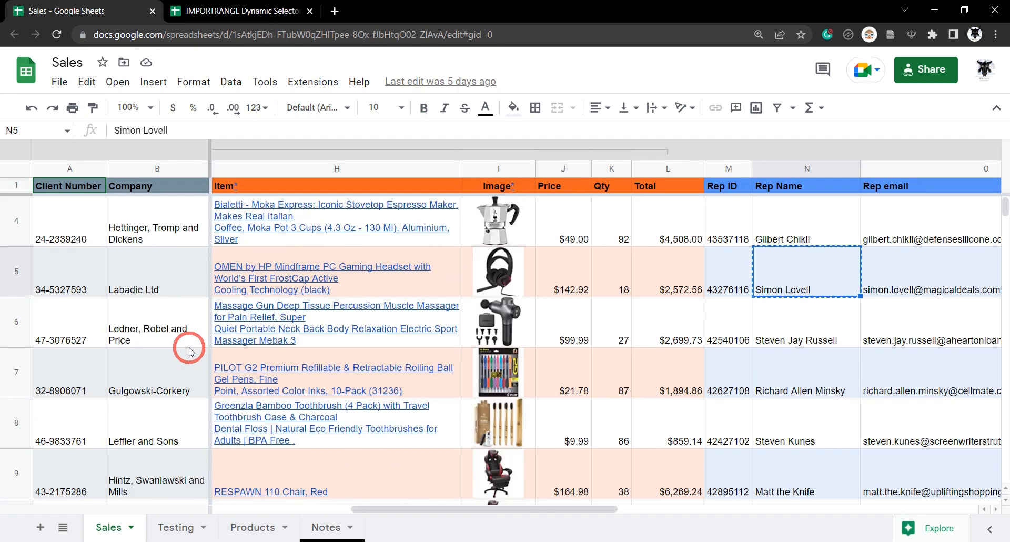
scroll(140, 427, "down", 5)
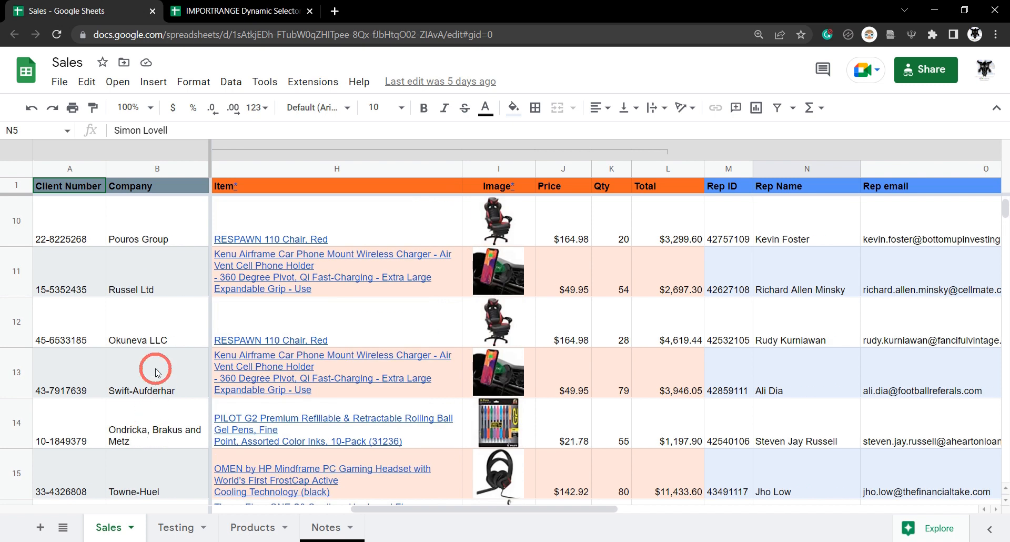
left_click(156, 292)
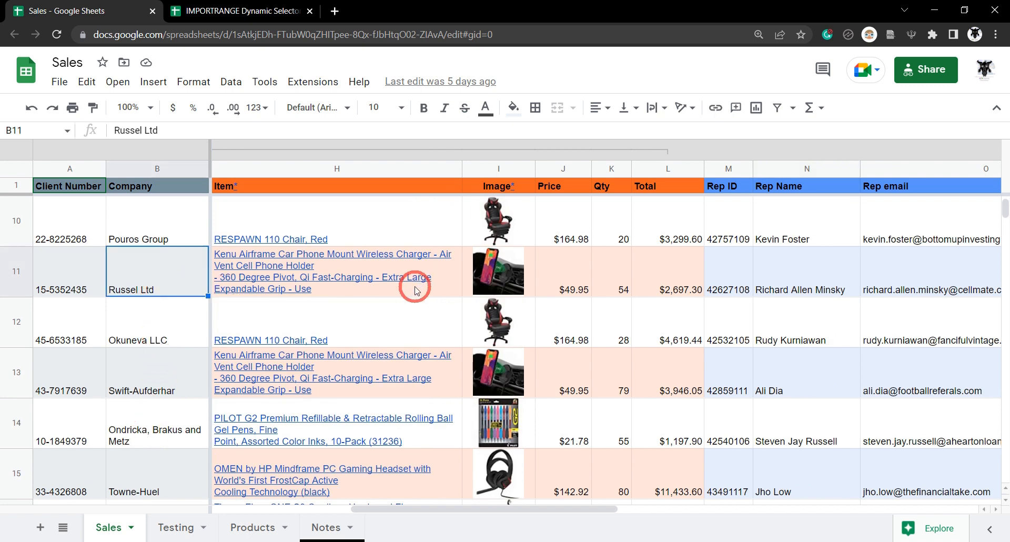
left_click(228, 10)
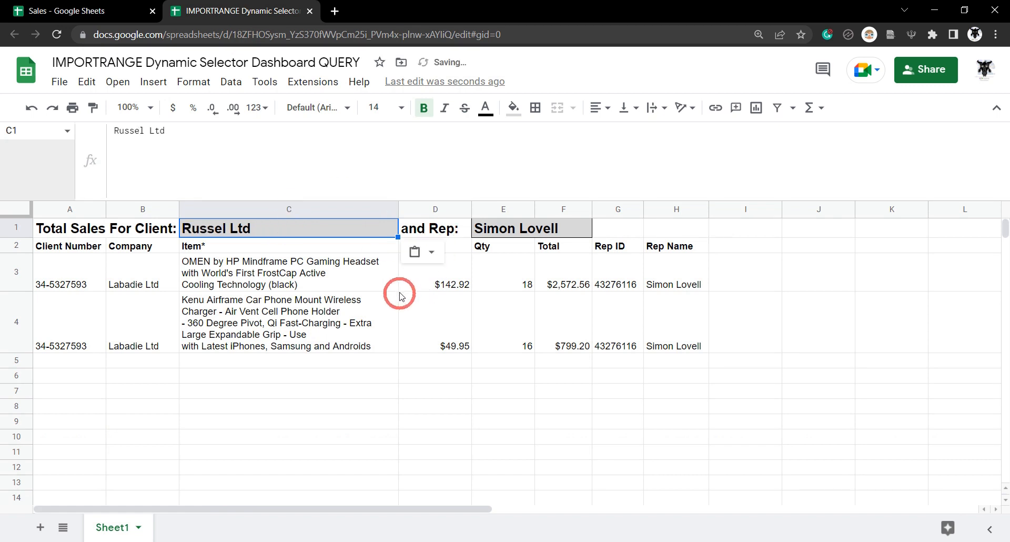
type("Russel Ltd")
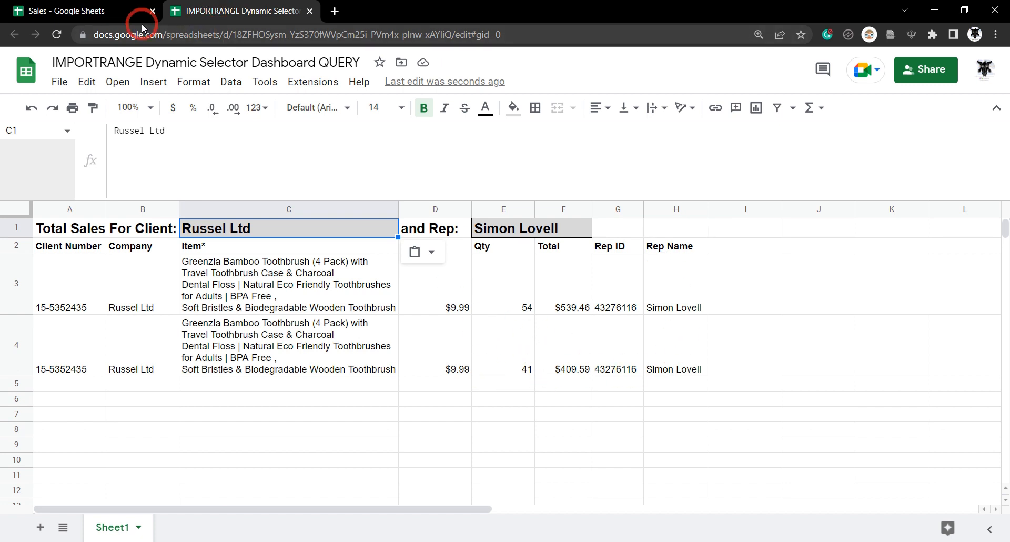
- Copy the rep name from row 11 of the Sales sheet into E1
left_click(76, 11)
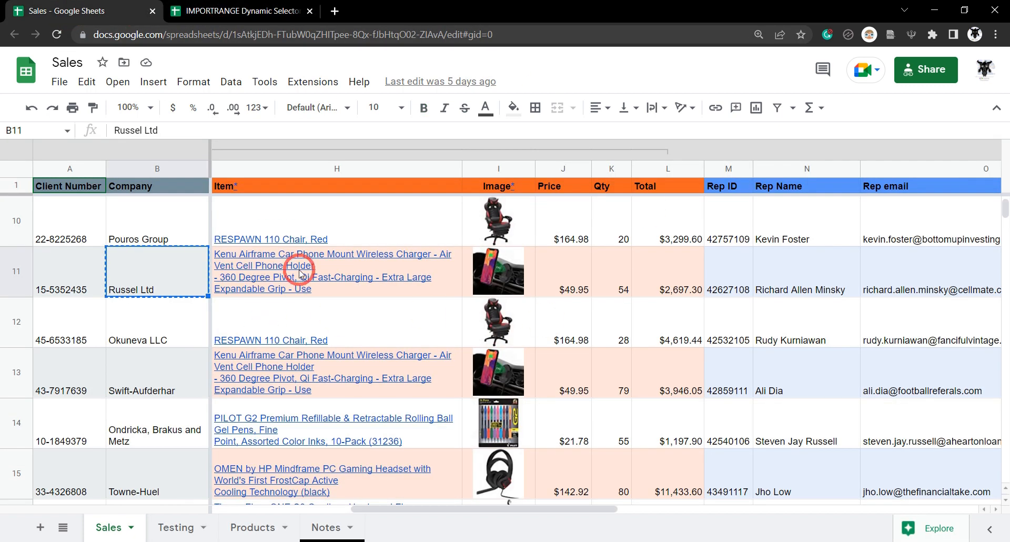
scroll(560, 287, "down", 2)
scroll(593, 286, "up", 2)
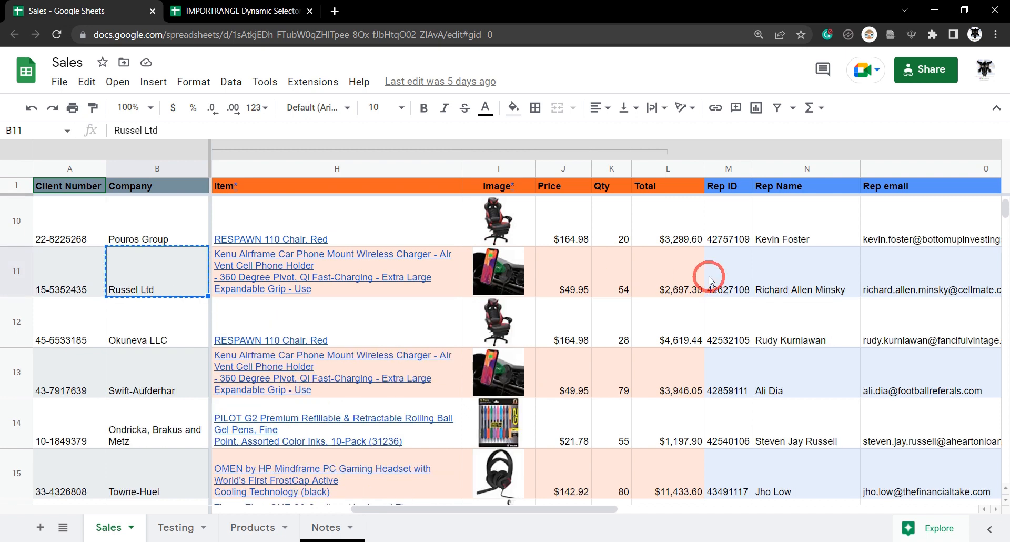
left_click(821, 278)
key("ctrl+c")
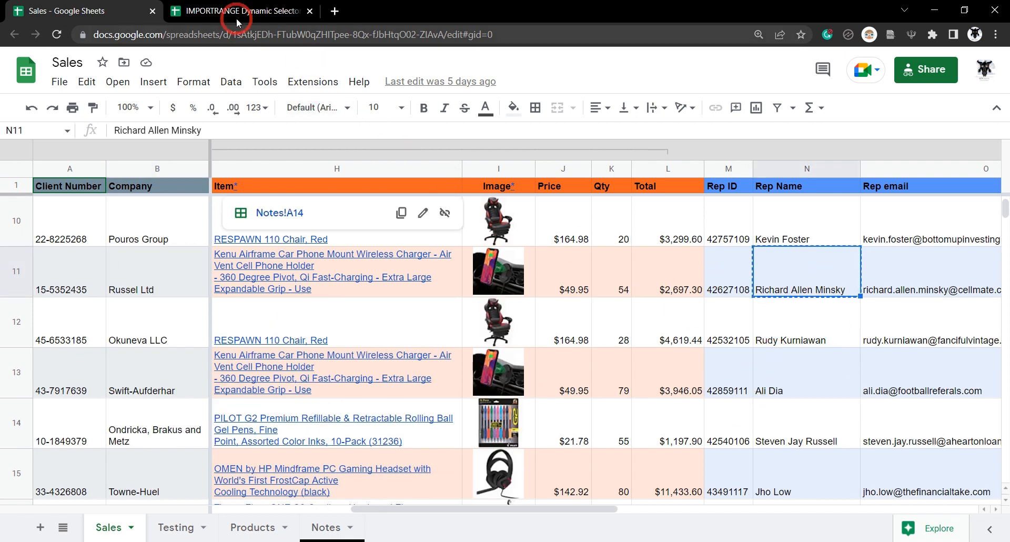
left_click(252, 15)
left_click(502, 230)
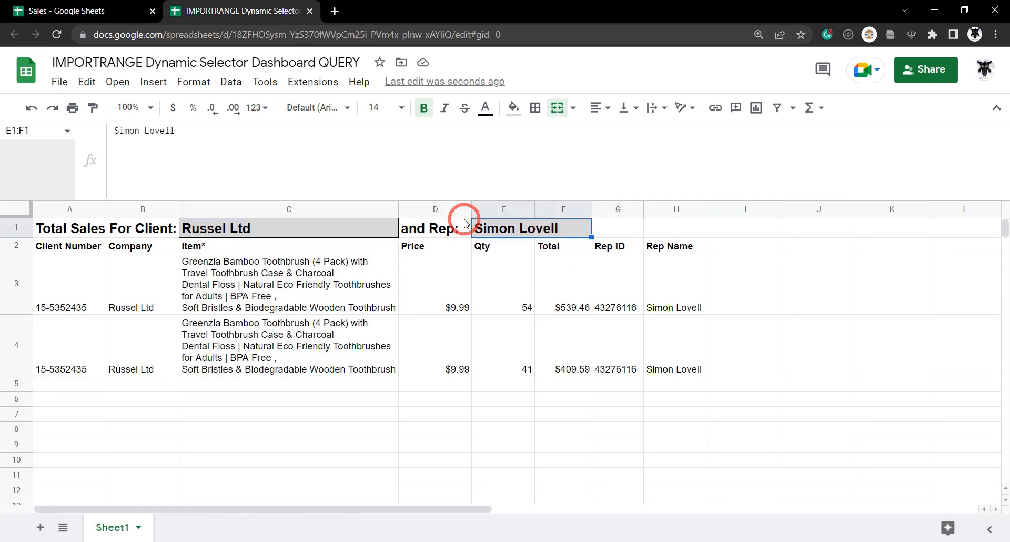
key("ctrl+v")
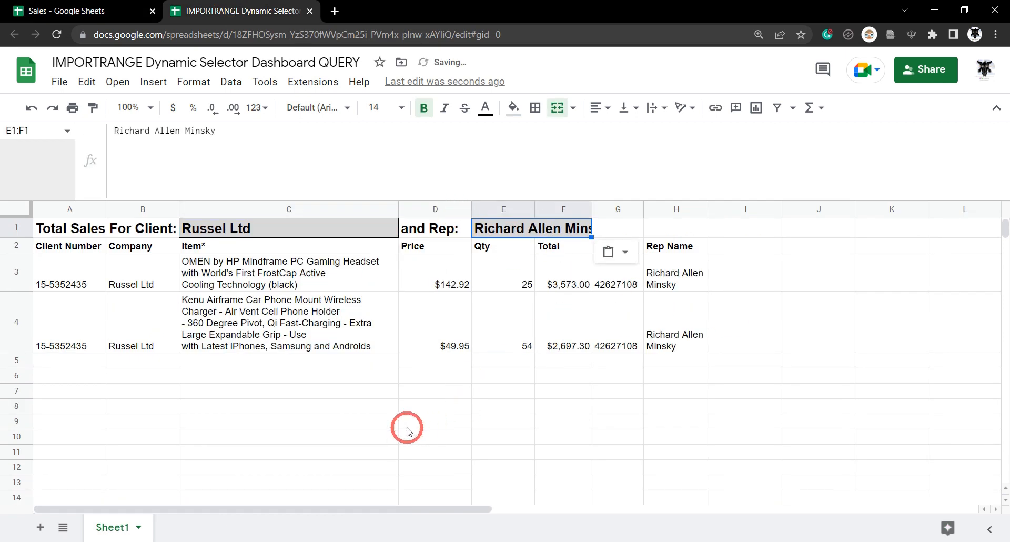
left_click(408, 426)
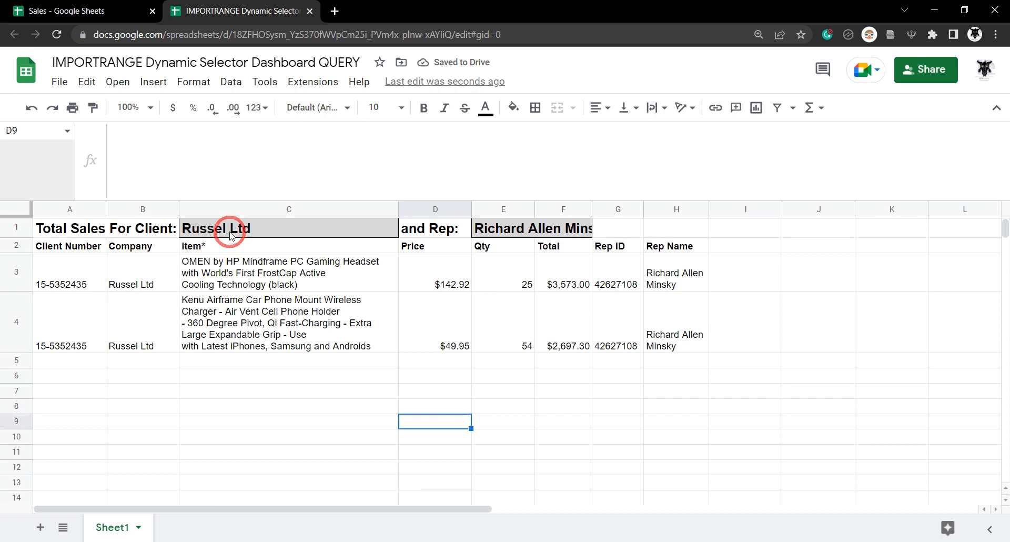
left_click(489, 231)
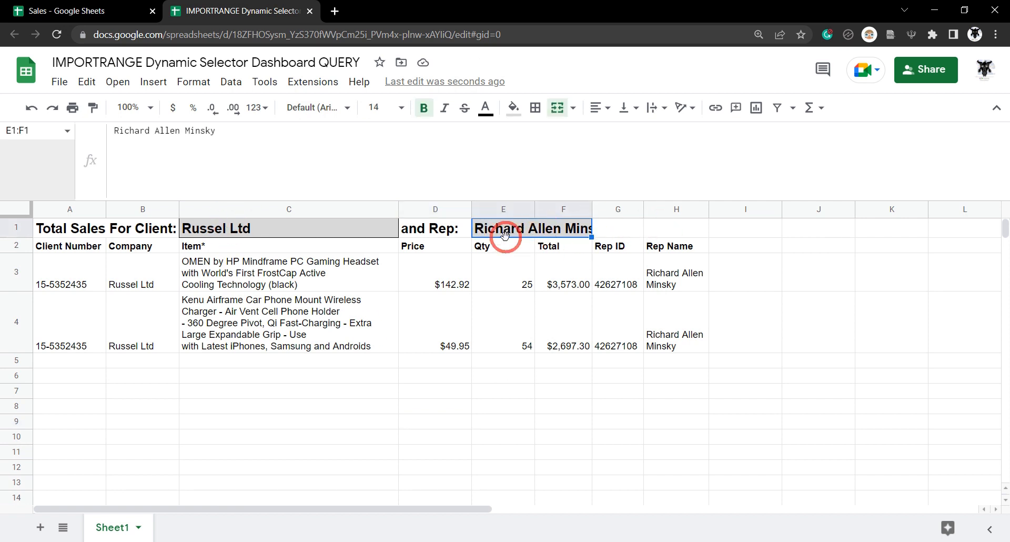
- Merge the rep cell across E1:H1 so the full name fits
left_click(657, 231, "shift")
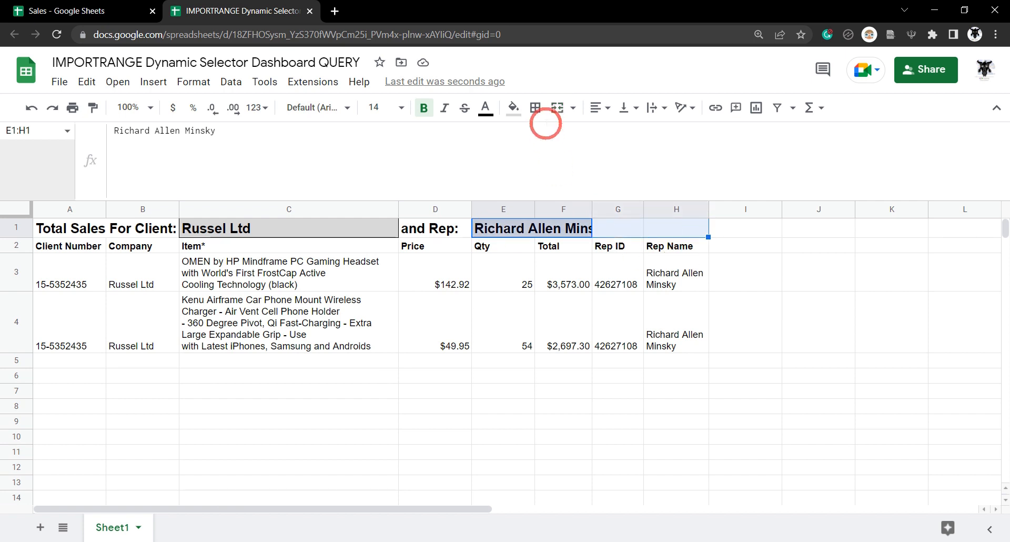
left_click(560, 118)
left_click(551, 398)
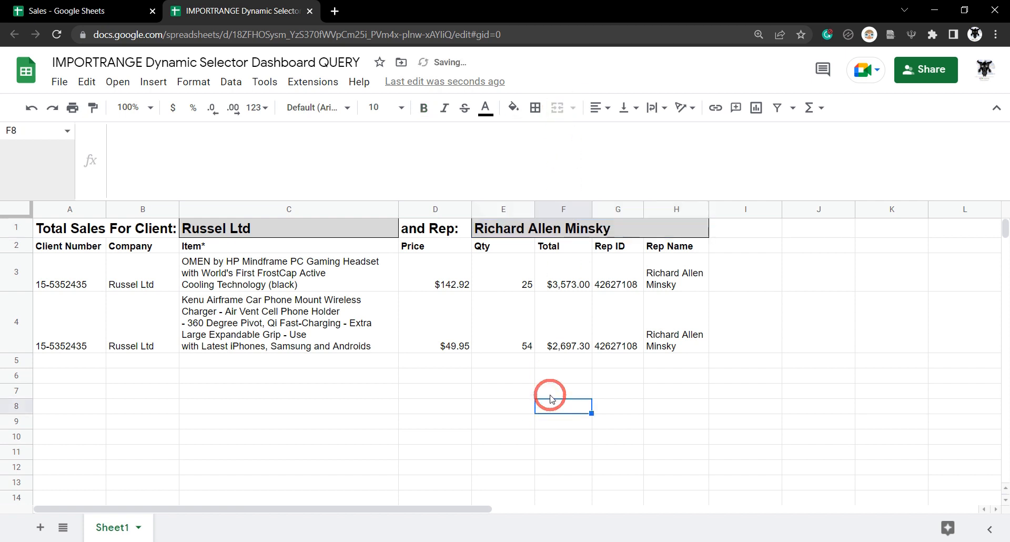
- Narrow column E by dragging its right border left
left_click_drag(533, 209, 465, 208)
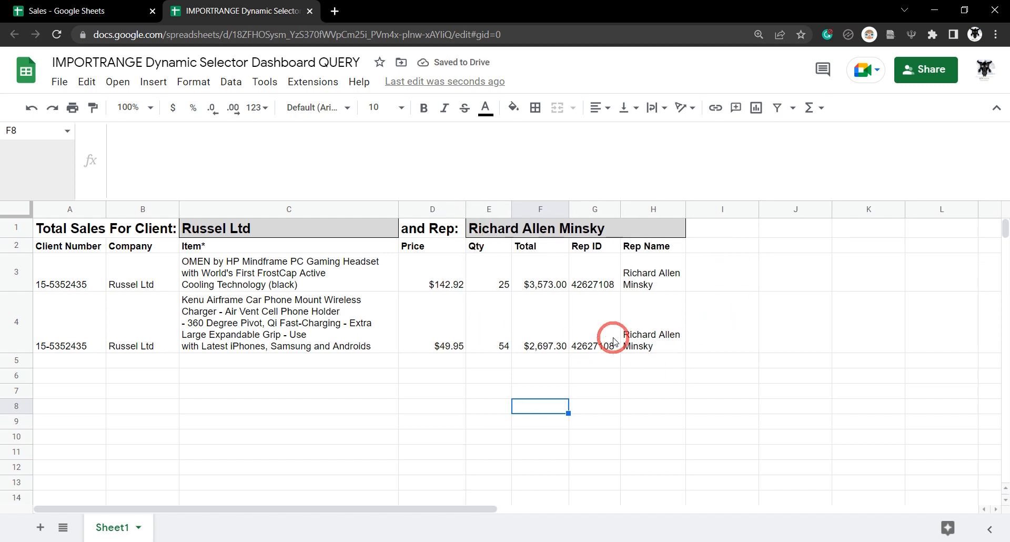
left_click(730, 296)
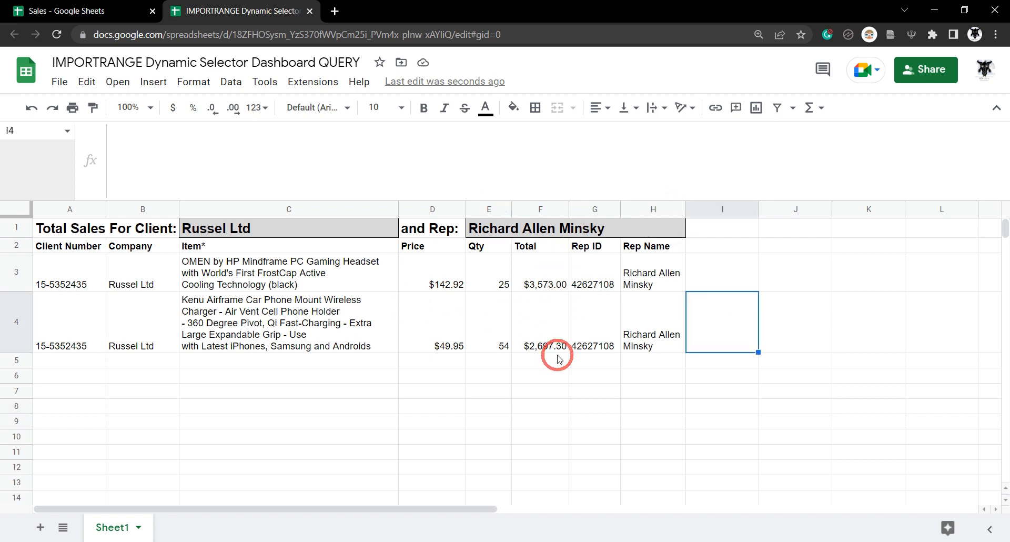
left_click(350, 229)
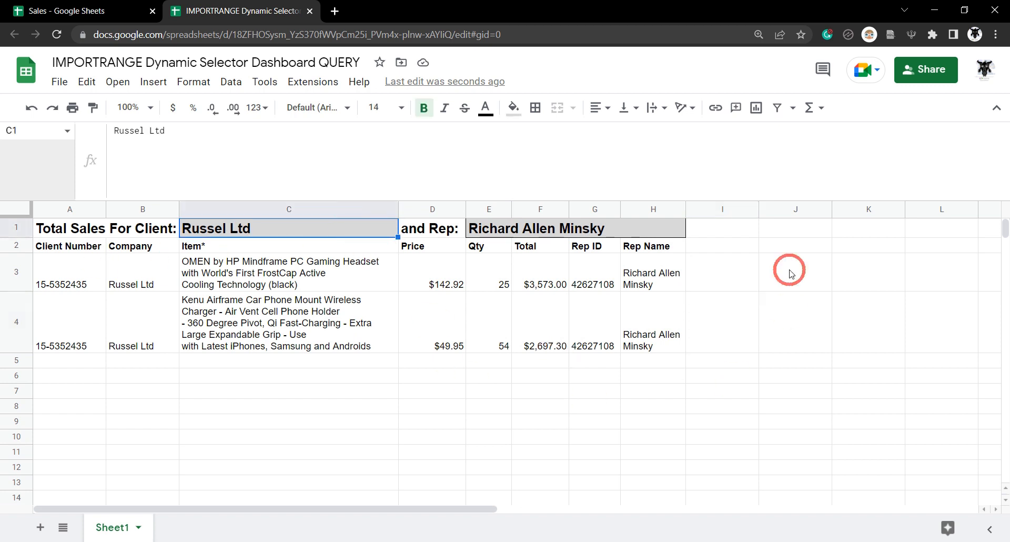
left_click(537, 232)
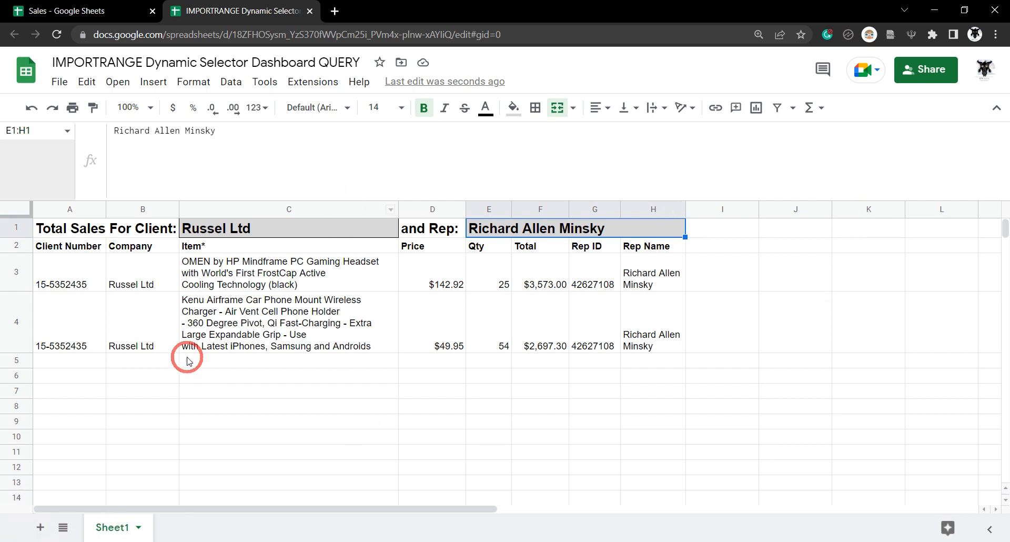
- Turn column I into a thin black divider column
left_click(722, 210)
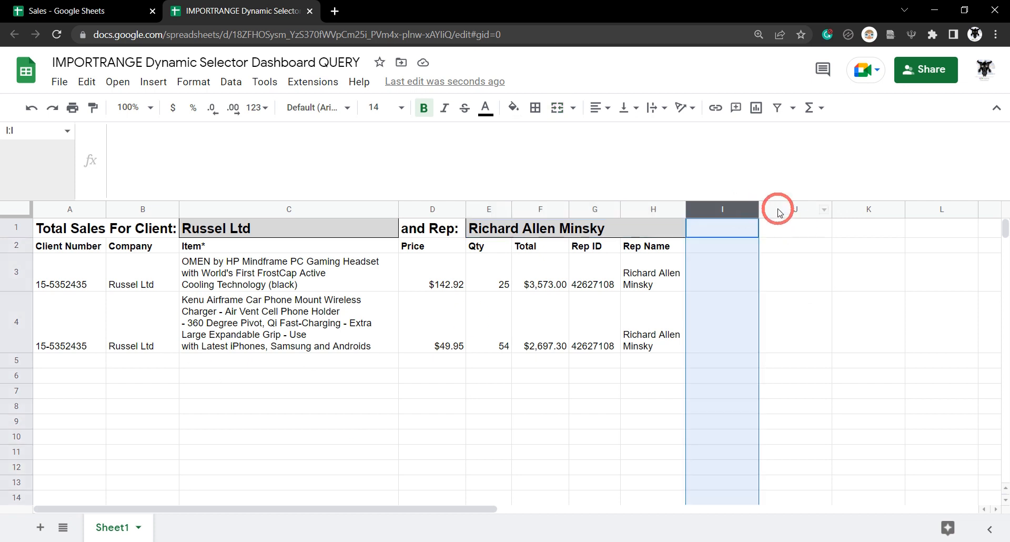
left_click_drag(758, 209, 704, 217)
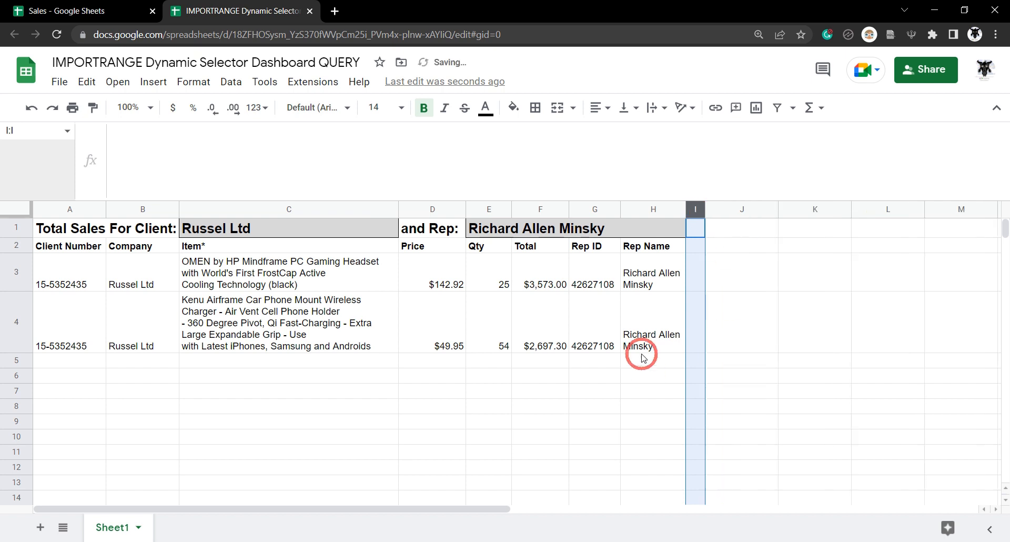
left_click(513, 109)
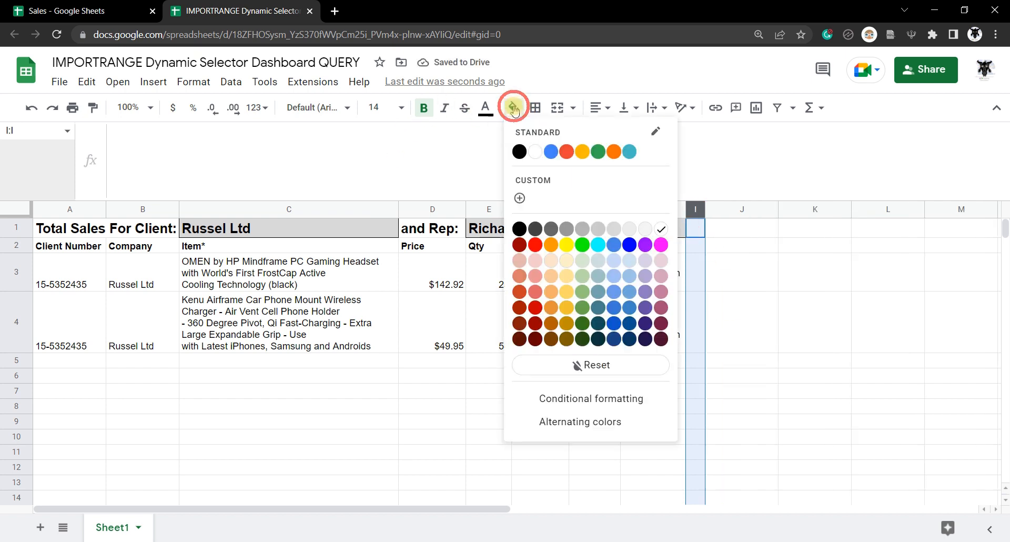
left_click(519, 149)
left_click(754, 325)
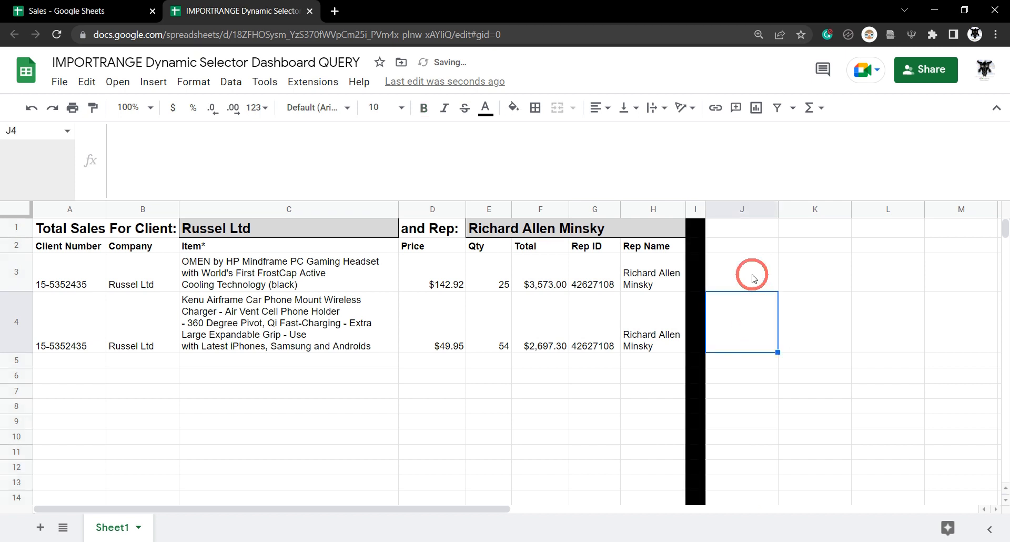
- Enter 'Another Sheet' in J1 and the label 'Company' in J2
left_click(744, 228)
type("A")
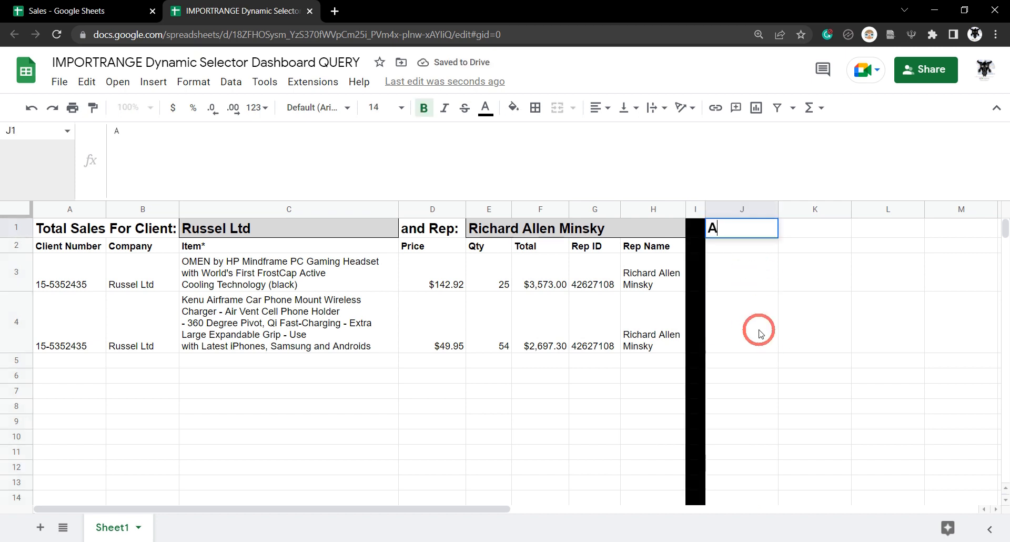
type("nother Sheet")
key("Return")
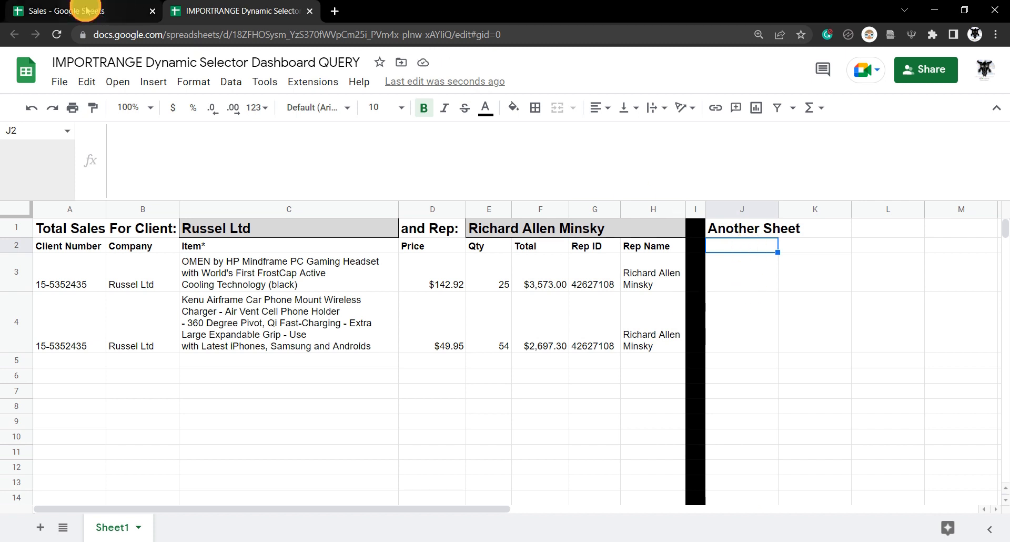
left_click(99, 11)
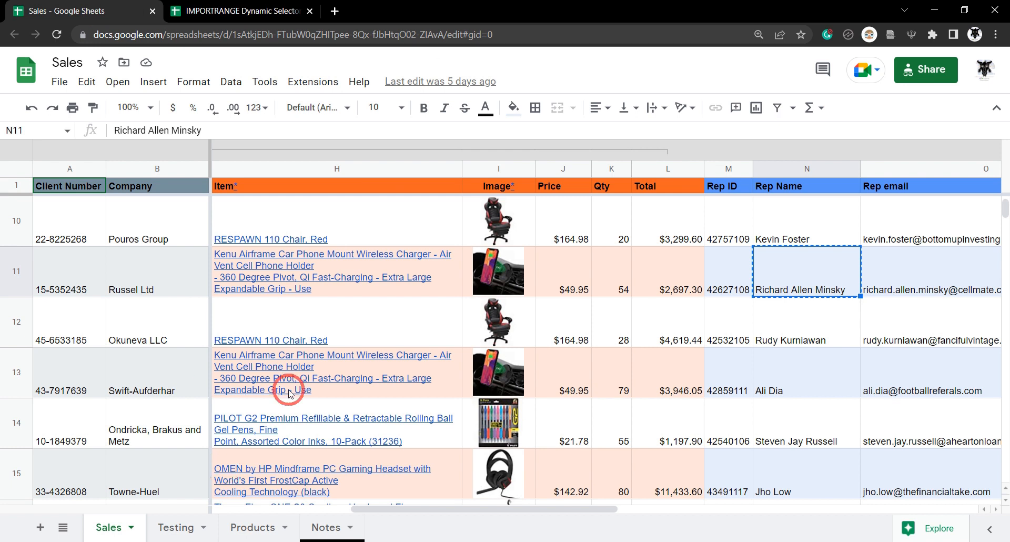
scroll(151, 253, "up", 3)
left_click(213, 10)
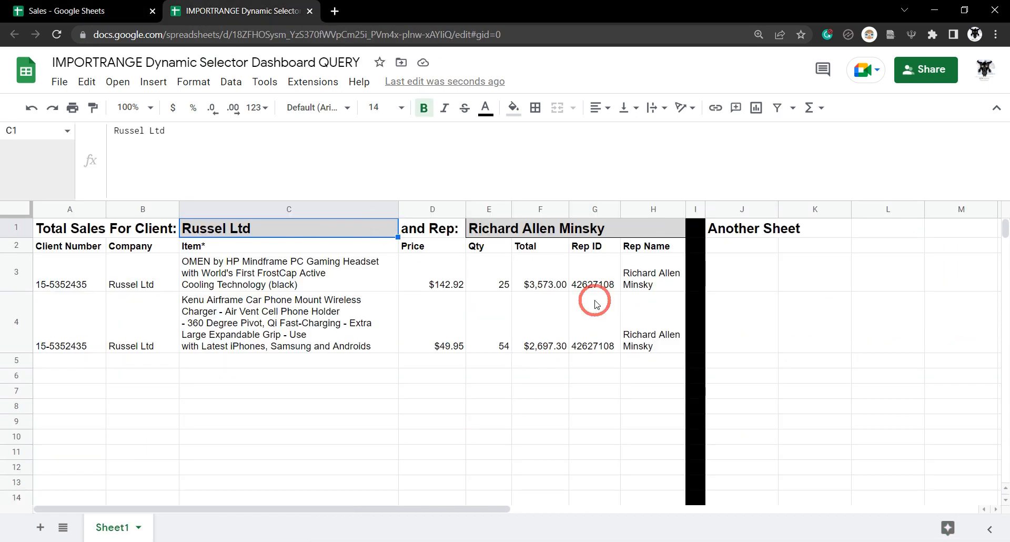
left_click(751, 249)
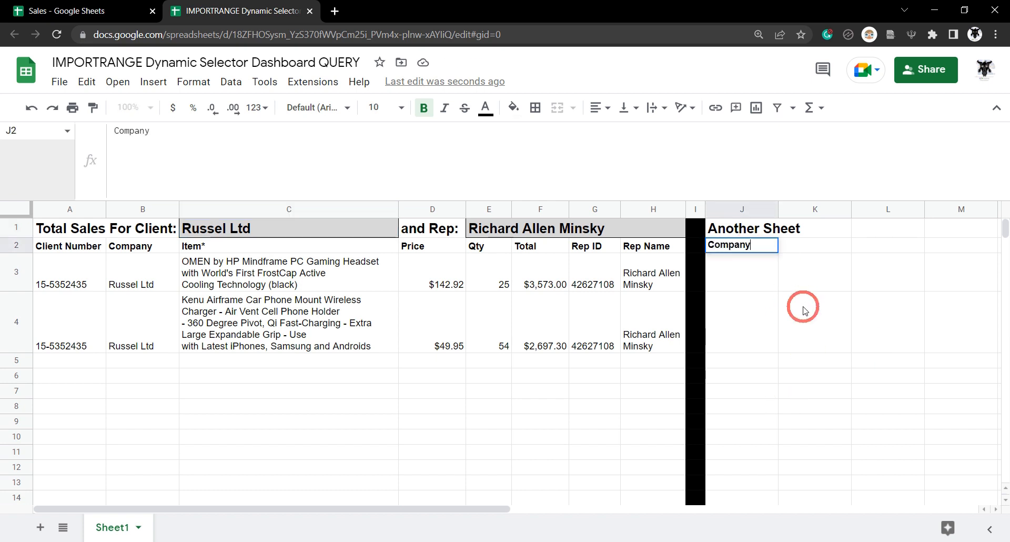
key("Return")
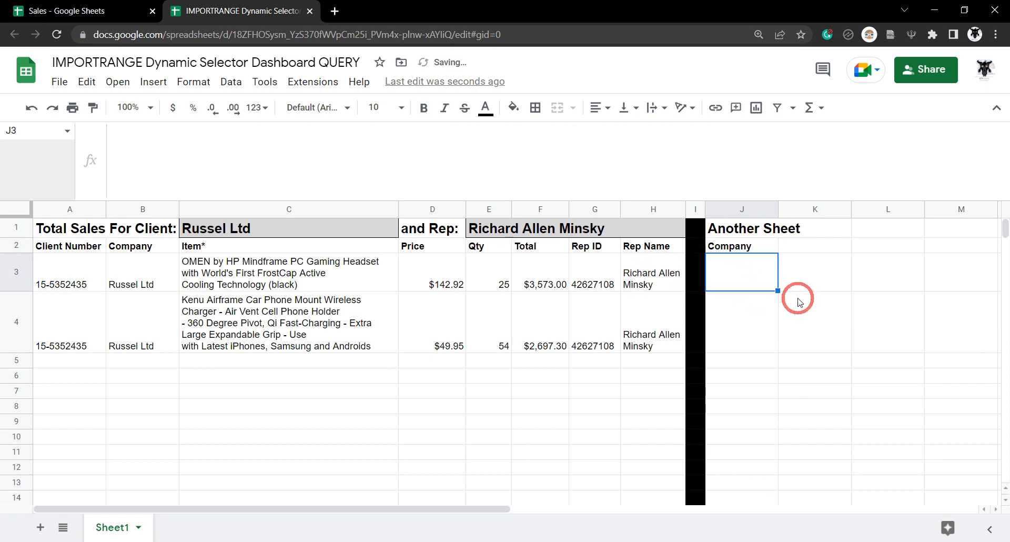
- Start an IMPORTRANGE formula in J3 and copy the Sales spreadsheet's URL
type("=IMPORTRANGE")
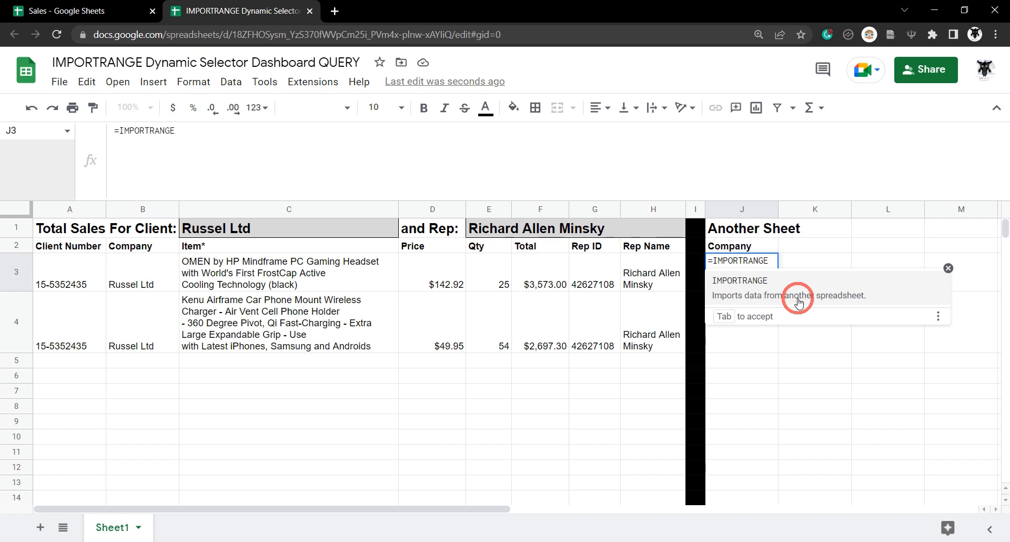
left_click(798, 302)
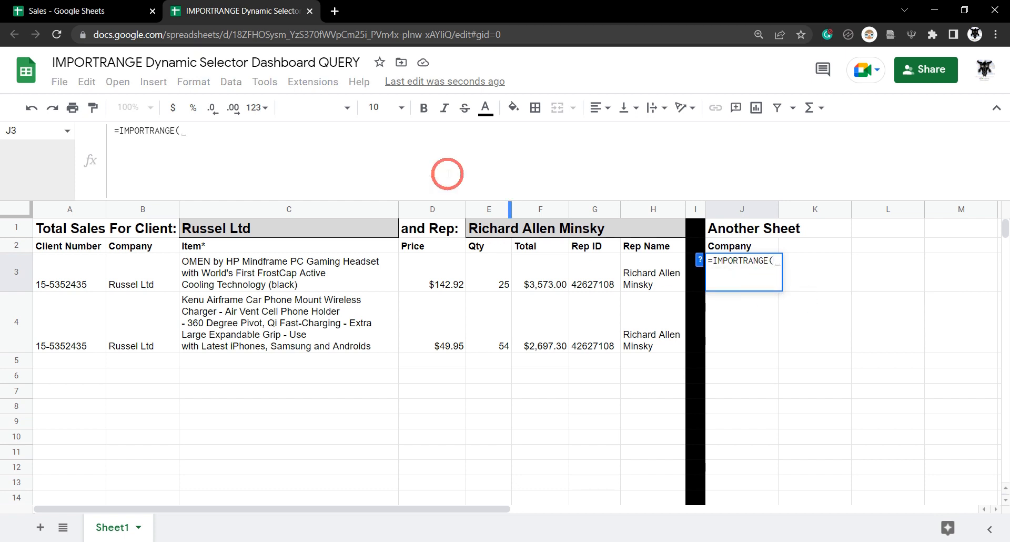
left_click(84, 10)
left_click(152, 226)
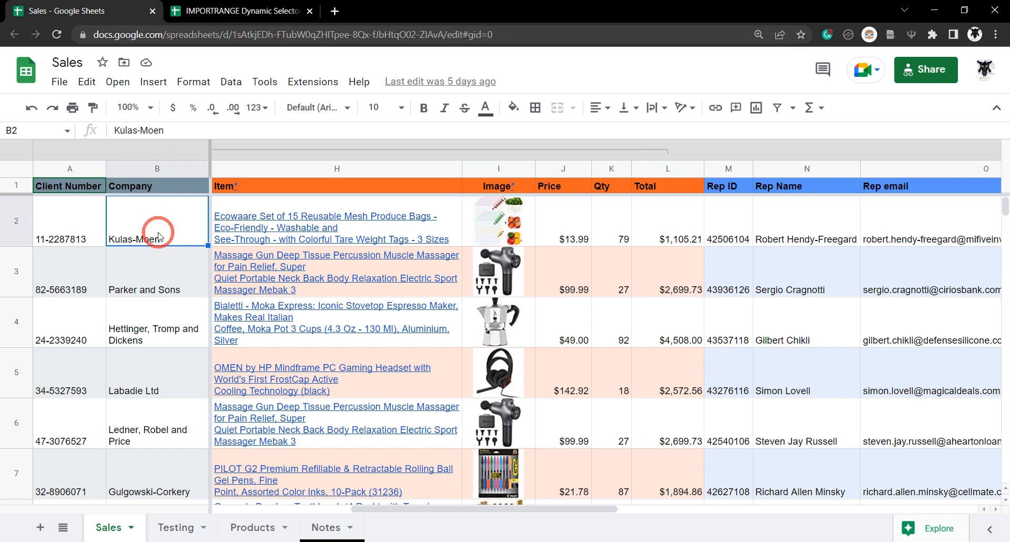
mouse_move(216, 243)
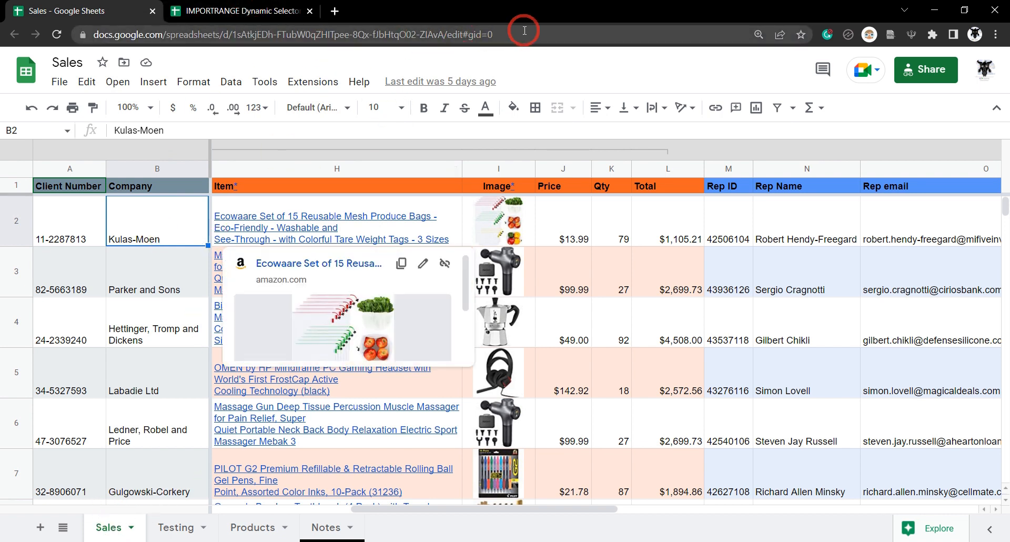
left_click_drag(447, 36, 22, 36)
key("ctrl+c")
- Complete =IMPORTRANGE with the pasted URL and range "Sales!B2:B", listing companies down column J
left_click(263, 11)
left_click(326, 126)
type("\"")
key("ctrl+v")
type("\",")
left_click(87, 10)
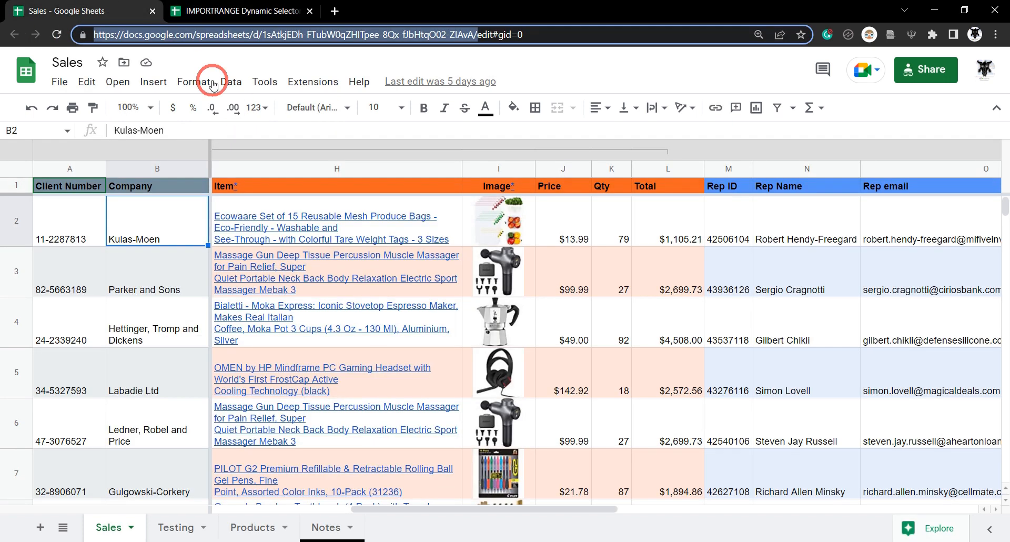
left_click(117, 534)
left_click(157, 216)
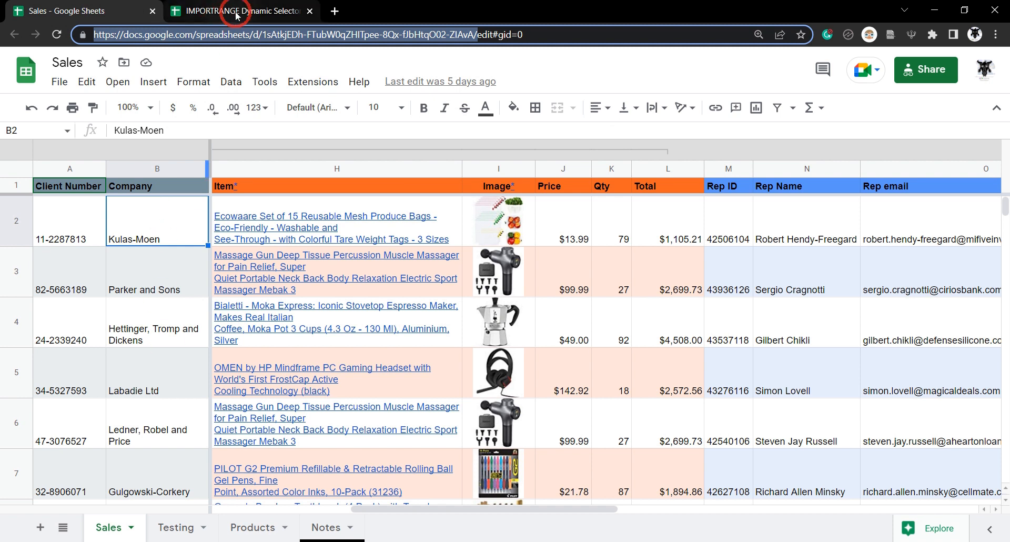
left_click(226, 11)
type("\"")
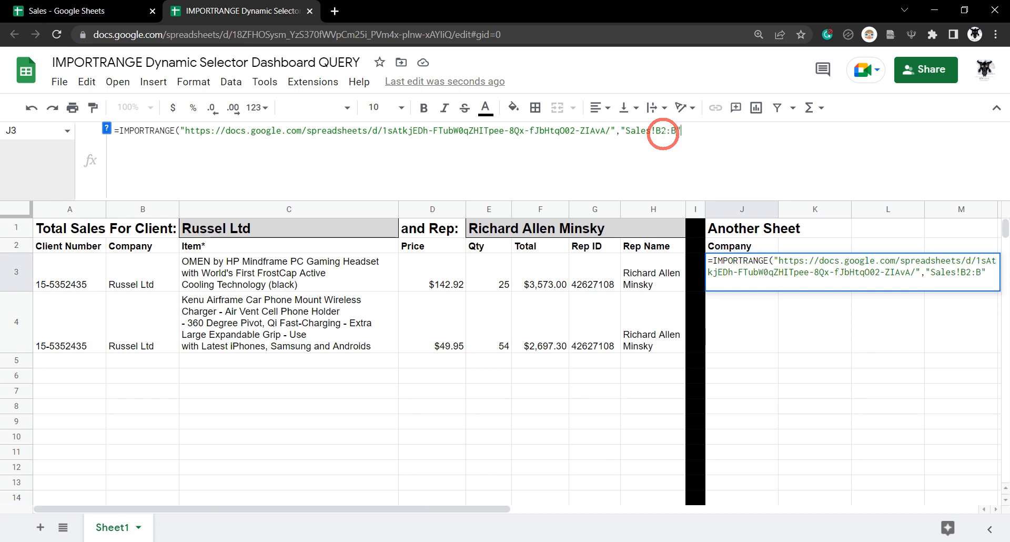
key("Return")
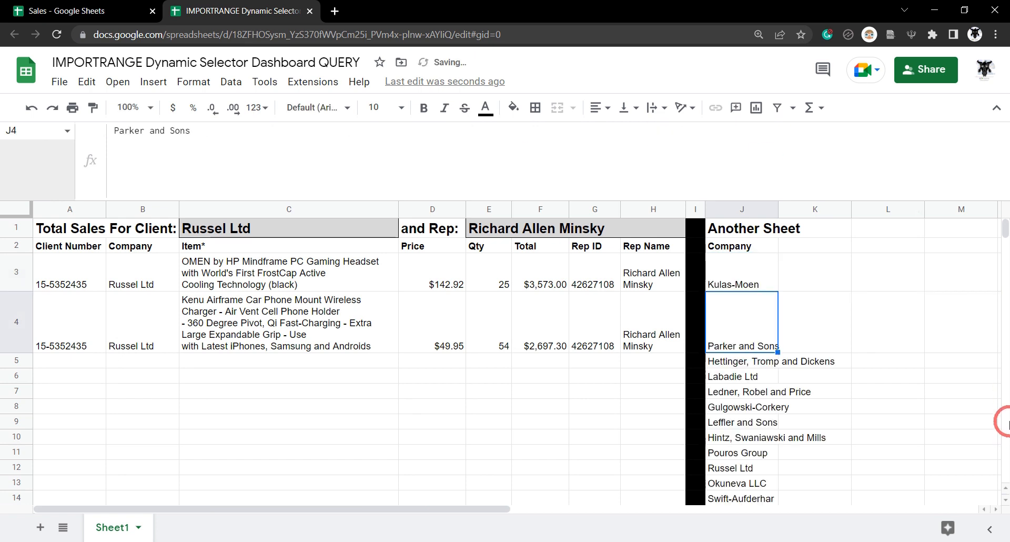
scroll(781, 352, "down", 20)
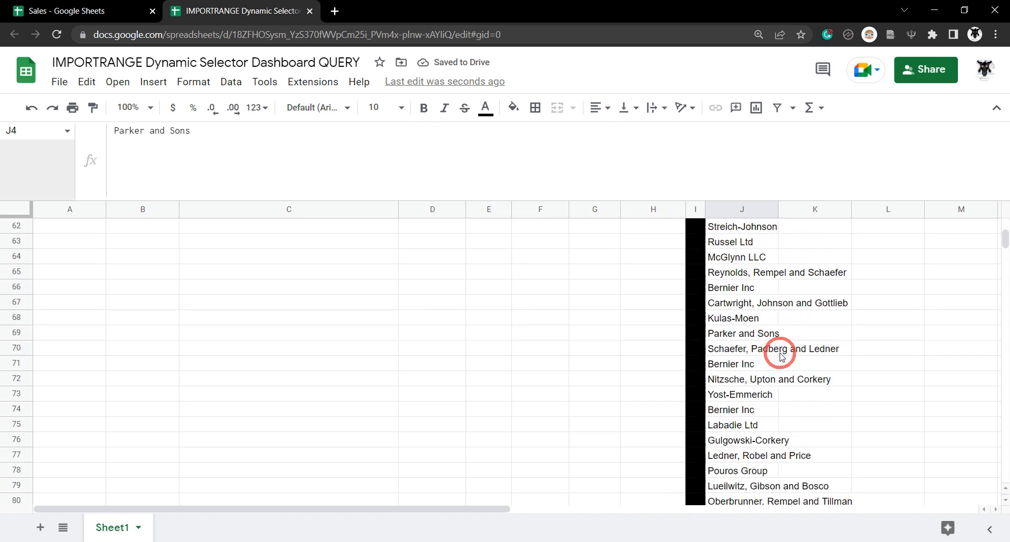
scroll(781, 355, "down", 15)
left_click_drag(1004, 243, 999, 219)
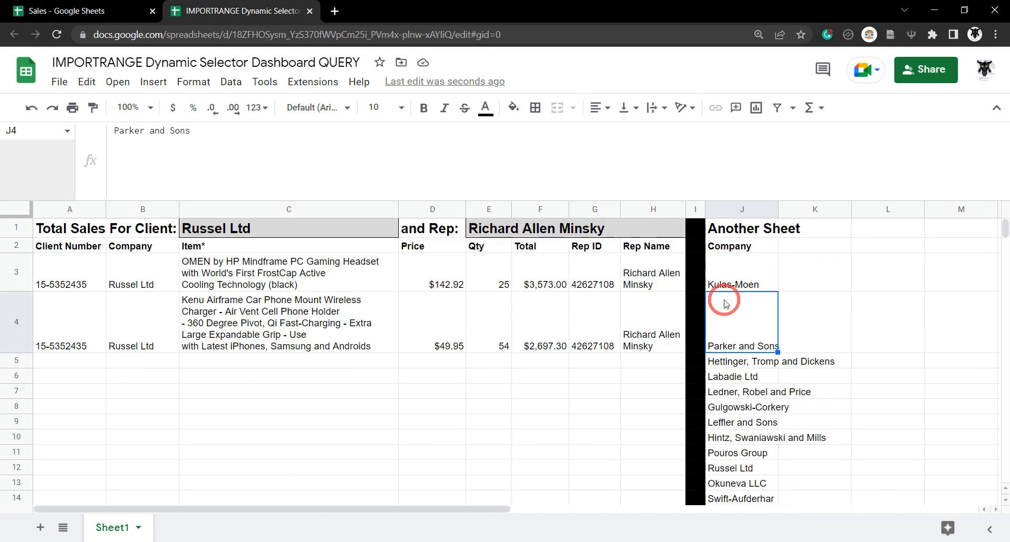
- Wrap J3's formula as =UNIQUE(IMPORTRANGE(...)) to drop duplicate company names
left_click(734, 282)
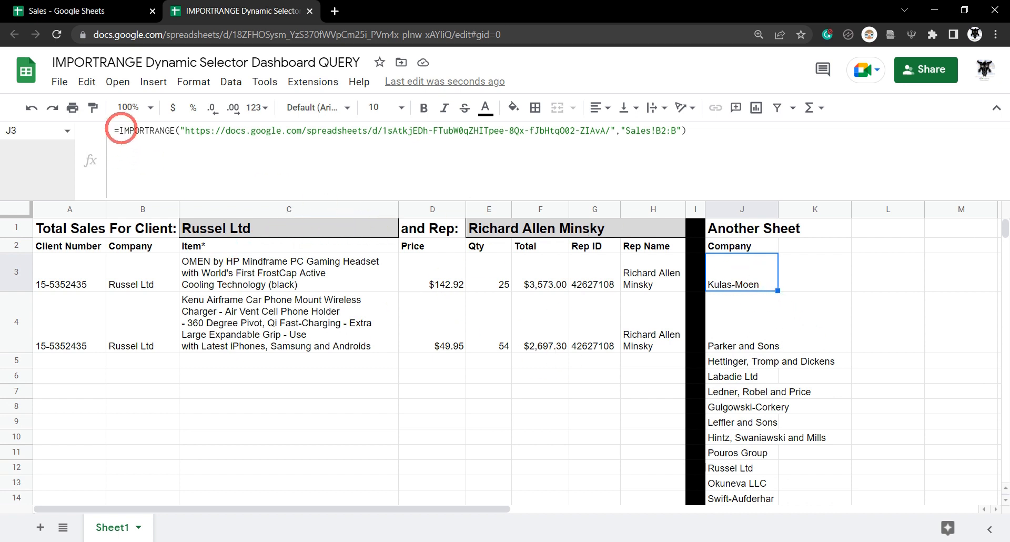
left_click(120, 130)
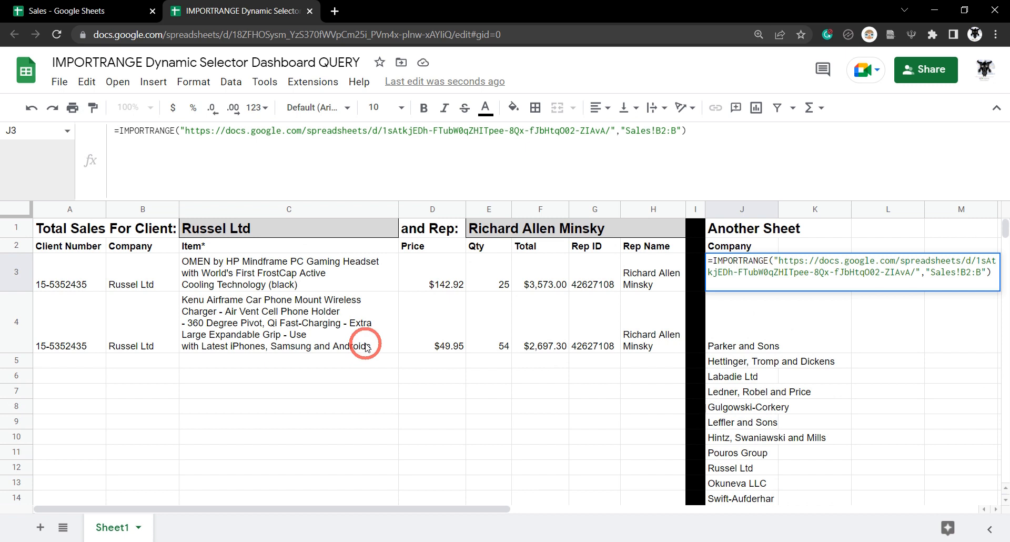
type("U")
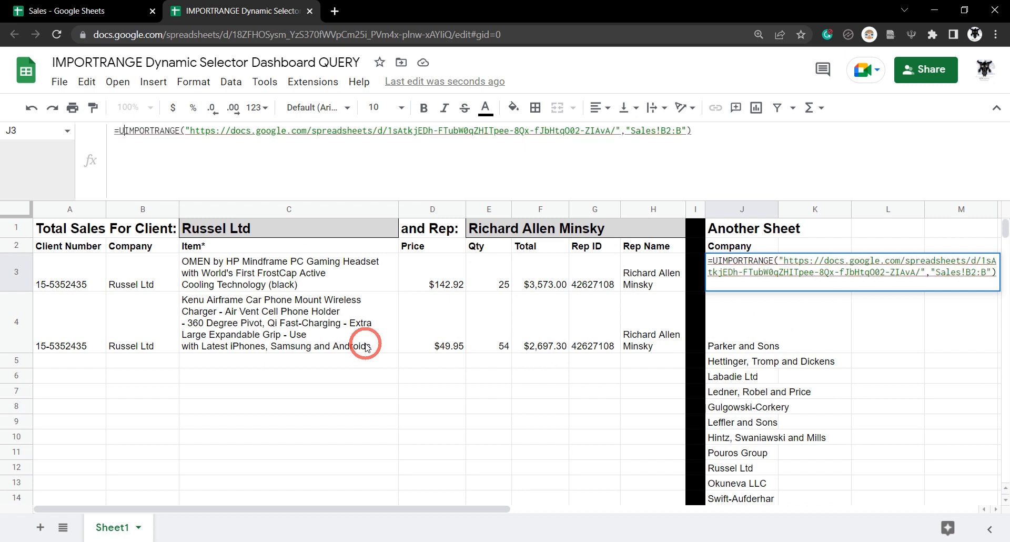
type("NIQUE(")
left_click(739, 129)
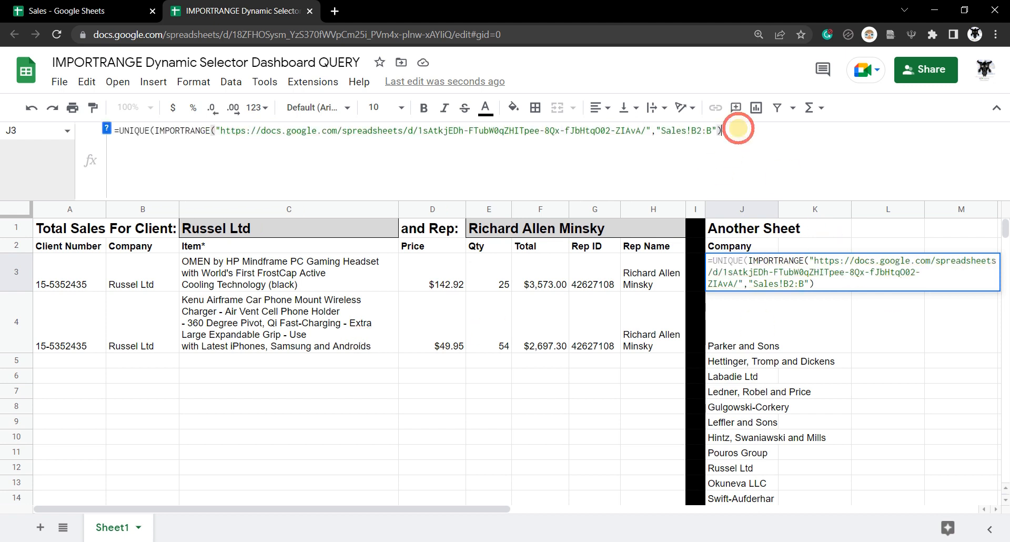
key("Return")
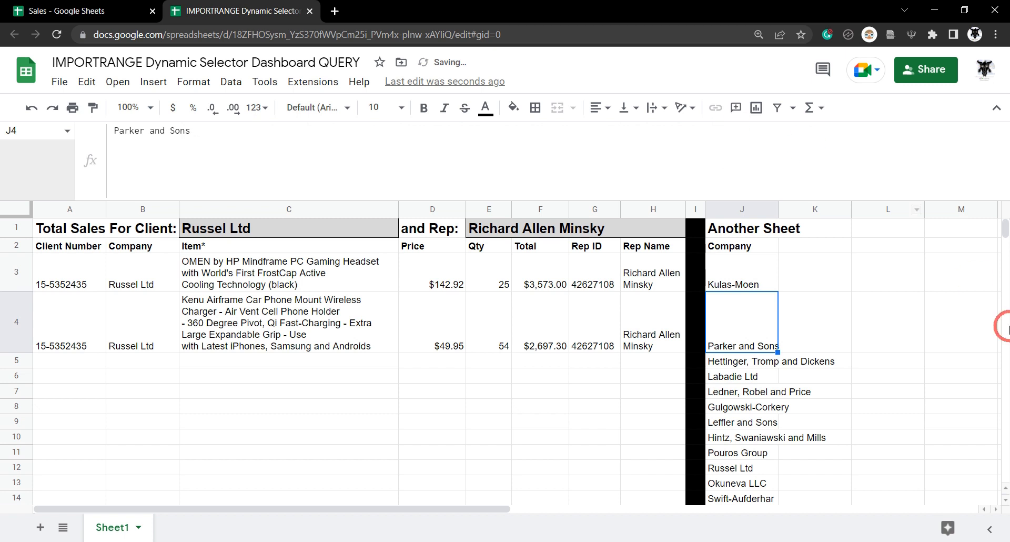
scroll(965, 309, "down", 10)
scroll(798, 358, "down", 3)
scroll(762, 354, "up", 15)
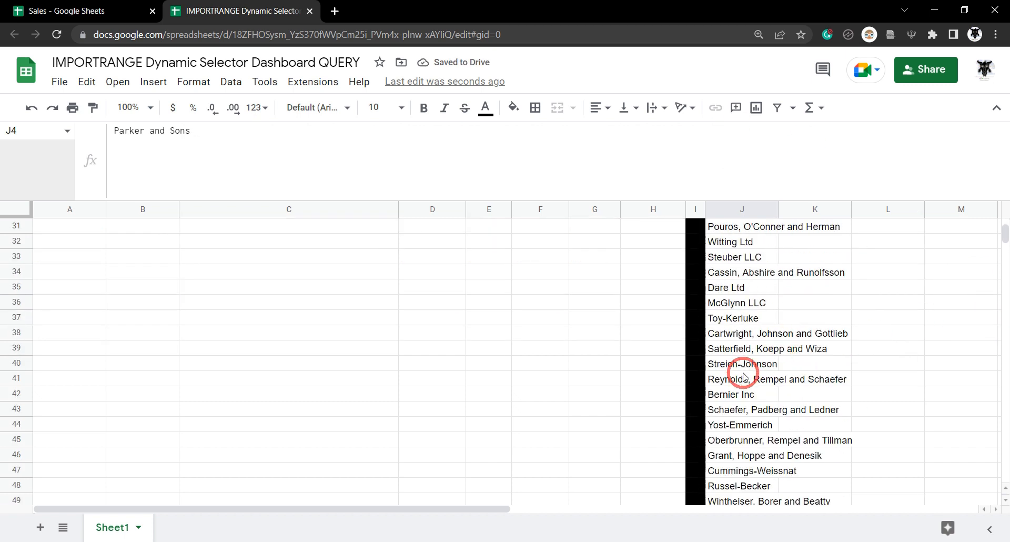
- Wrap J3's formula as SORT(UNIQUE(IMPORTRANGE(...)),1,TRUE) for A-to-Z company order
left_click(744, 288)
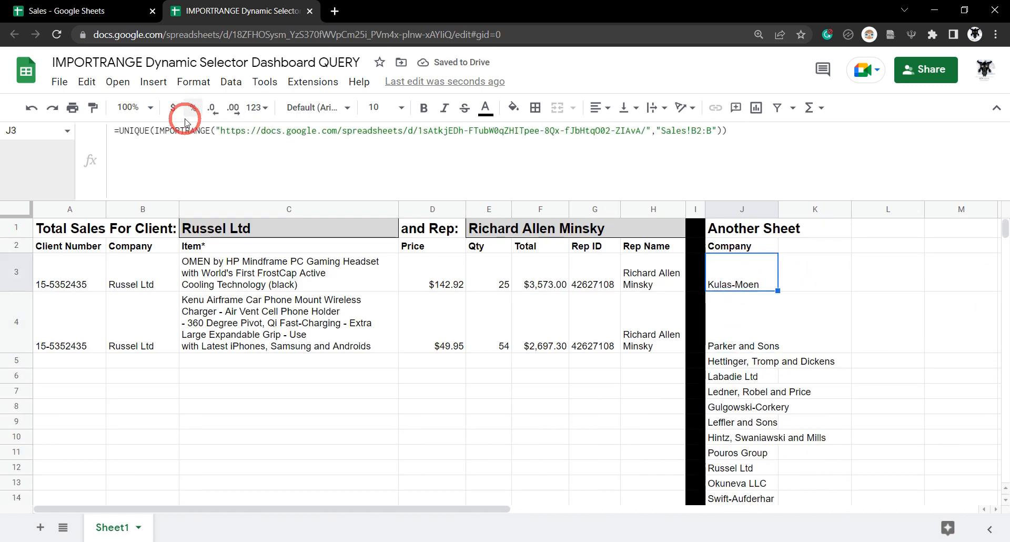
left_click(118, 131)
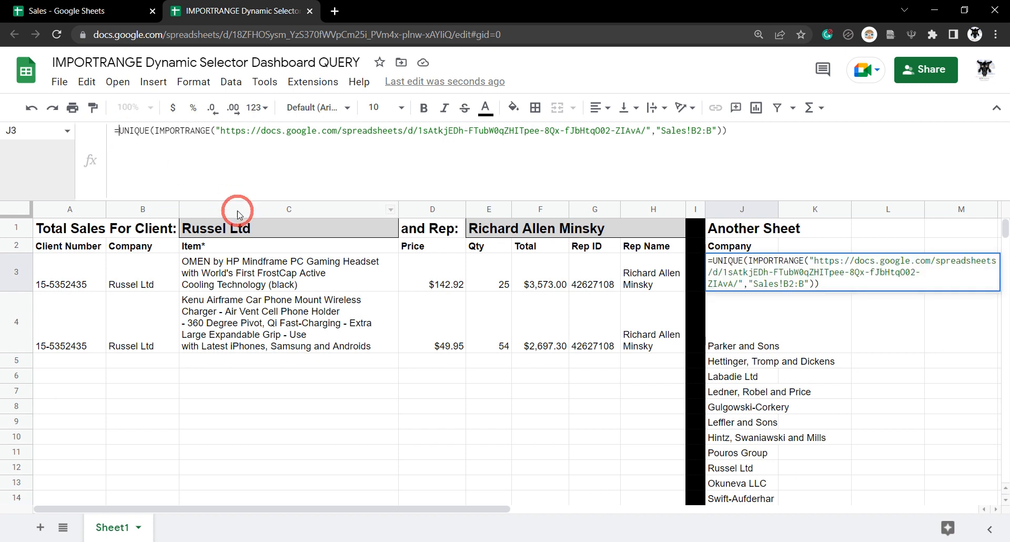
type("SORT")
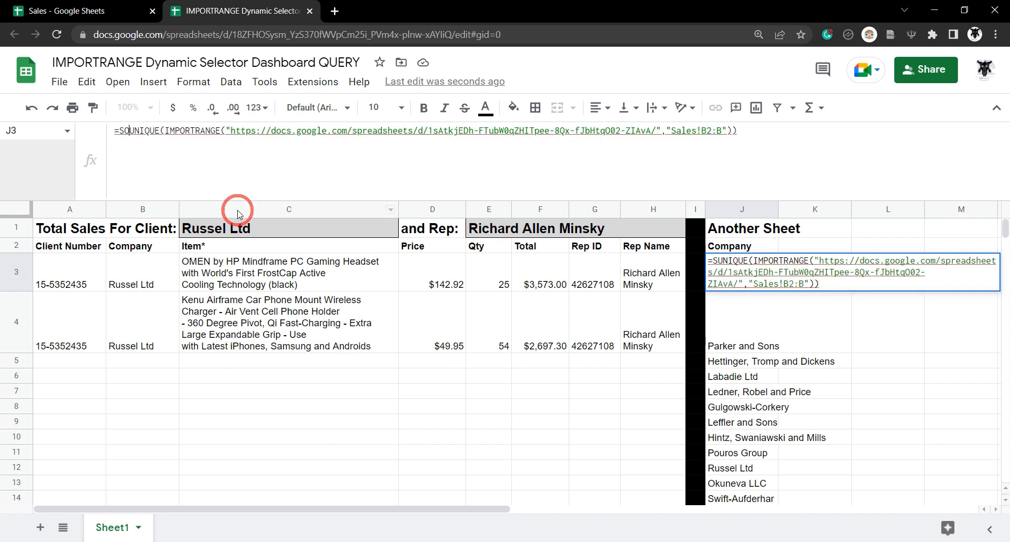
type("(")
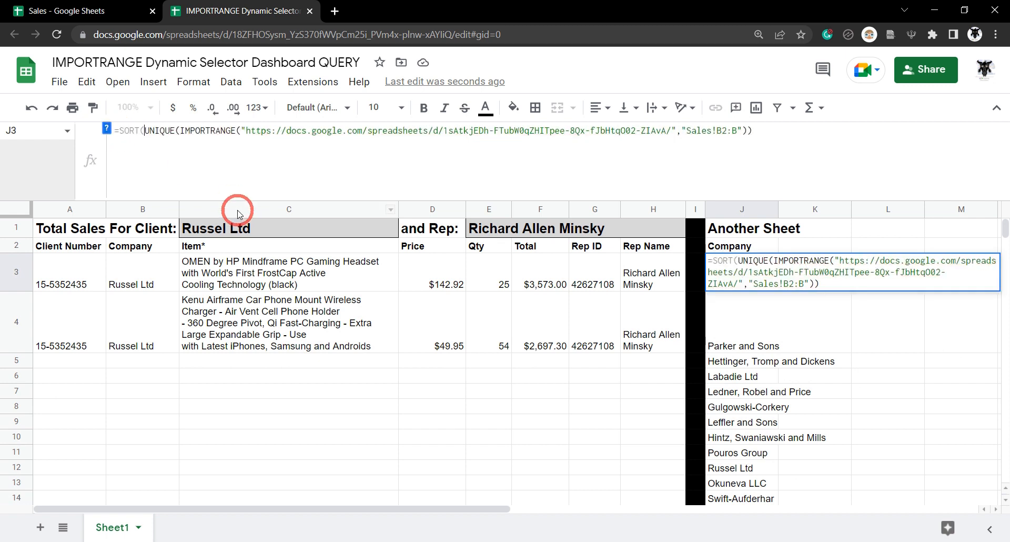
left_click(759, 158)
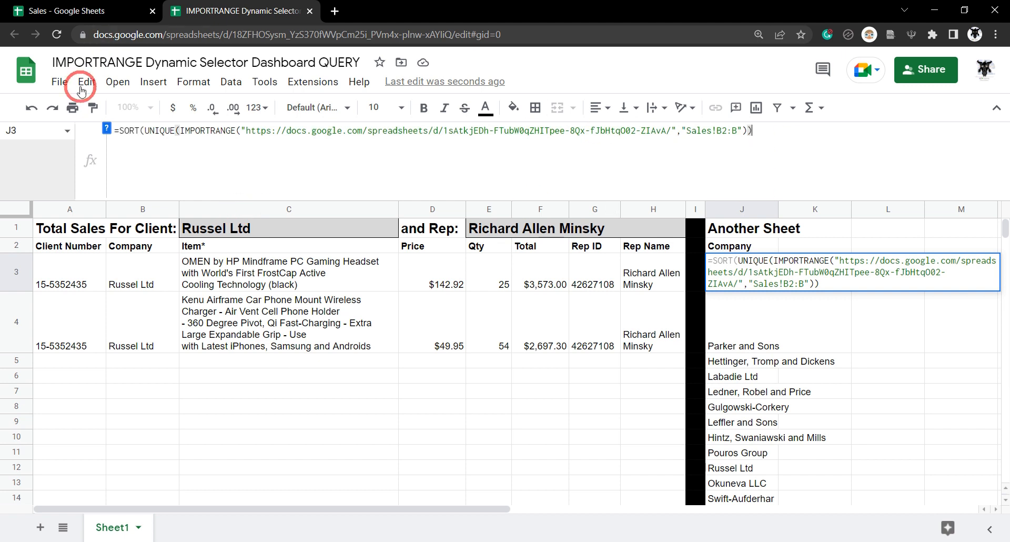
left_click(106, 128)
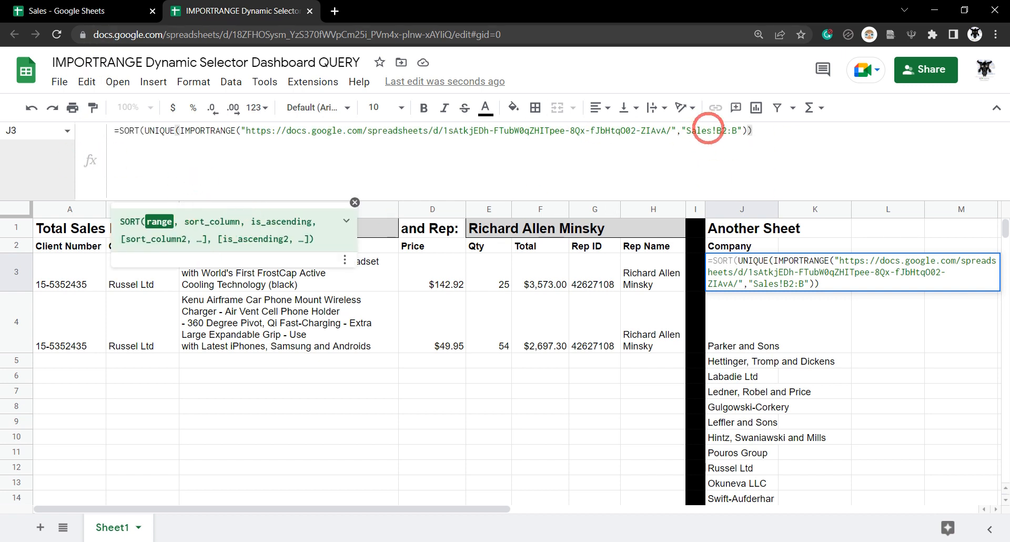
left_click(759, 128)
type(",1")
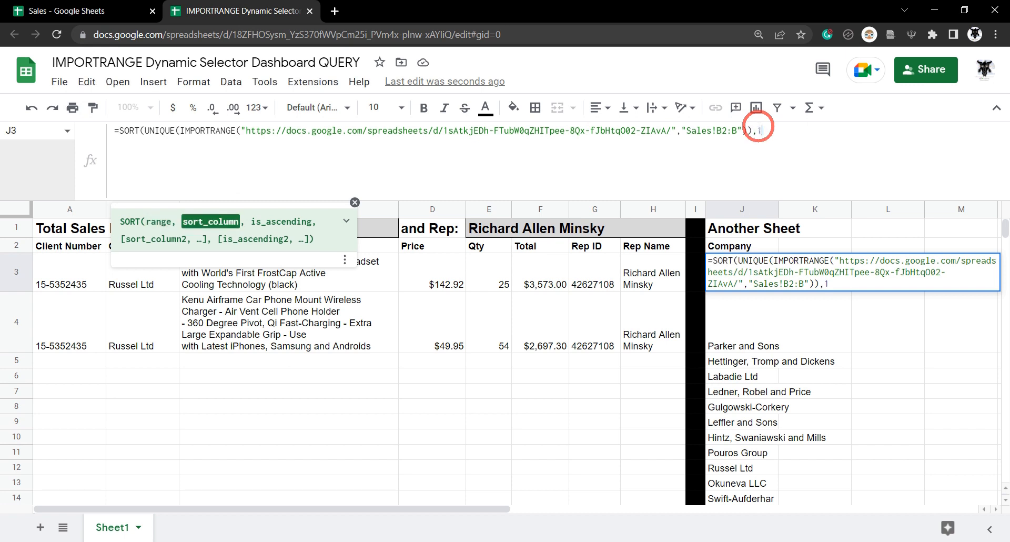
type(",")
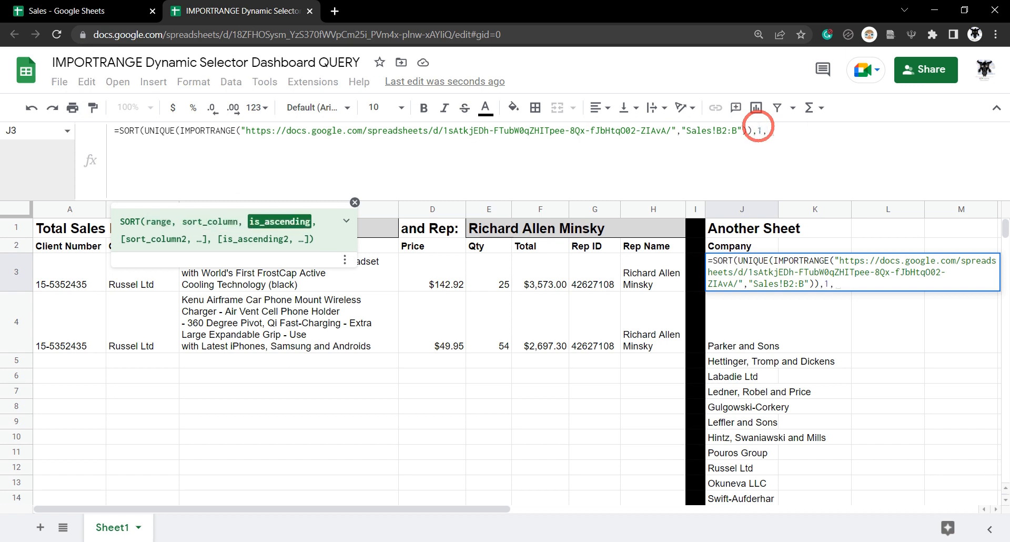
type("TRUE)")
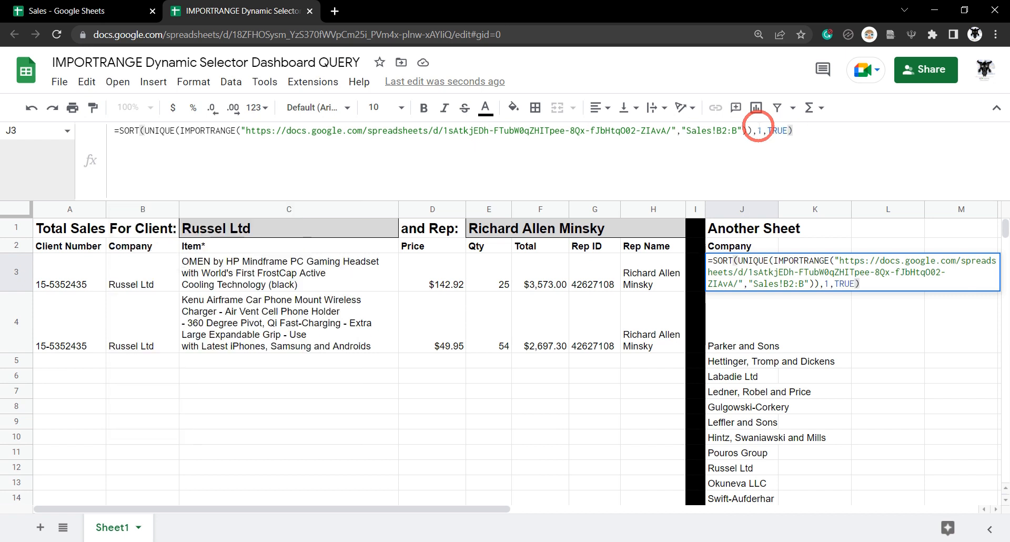
key("Return")
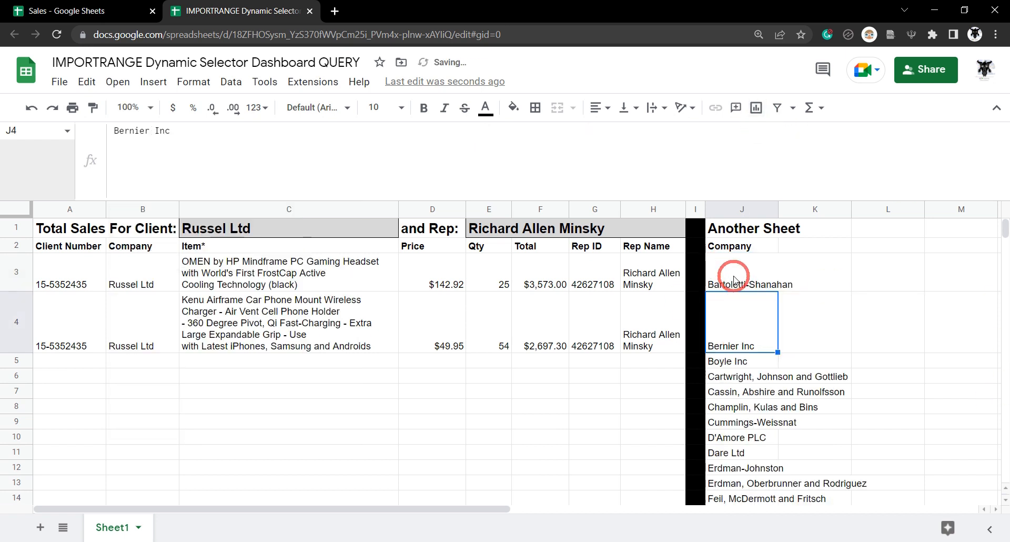
left_click(731, 271)
scroll(744, 387, "down", 5)
scroll(744, 388, "down", 6)
scroll(731, 379, "up", 12)
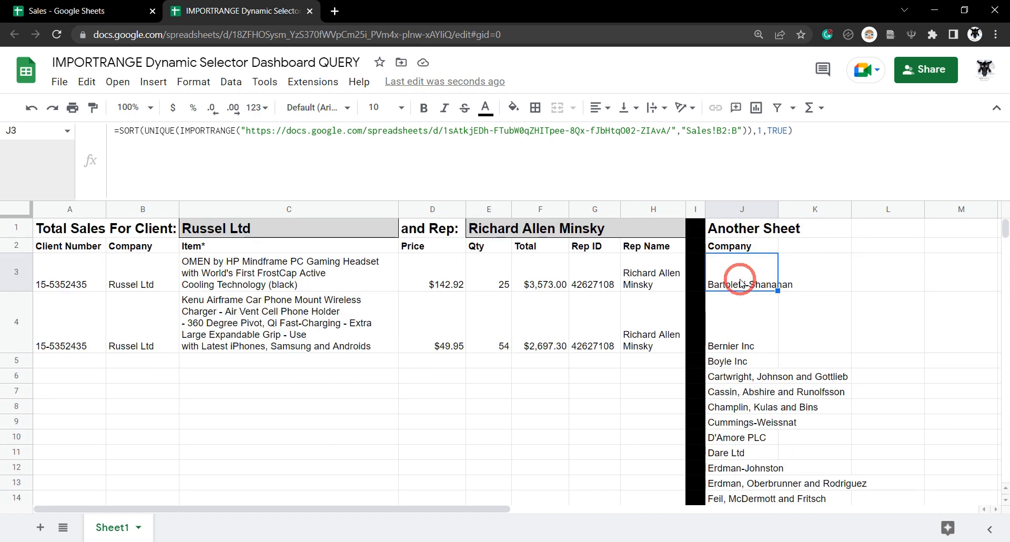
- Bring up the data validation rules panel for cell C1
left_click(288, 230)
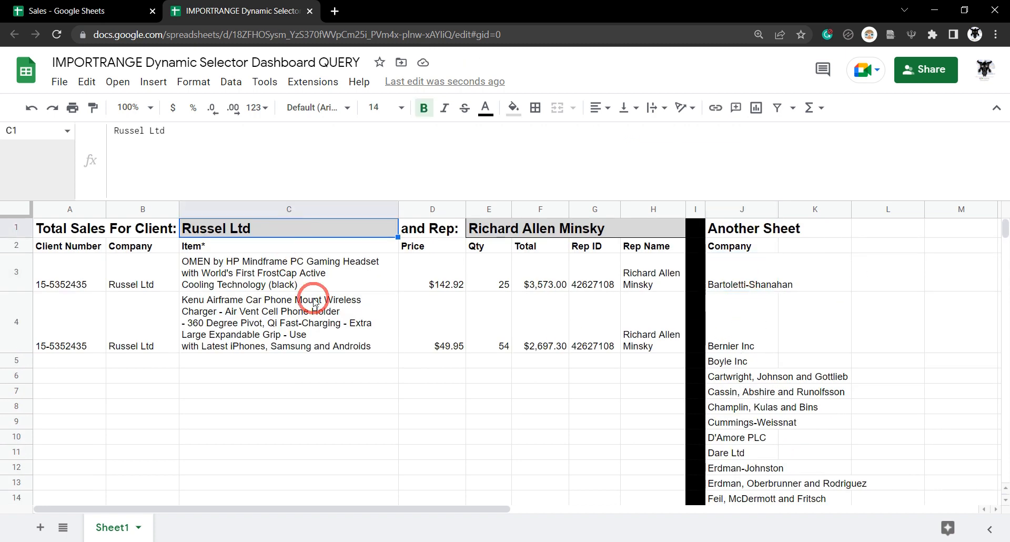
right_click(343, 227)
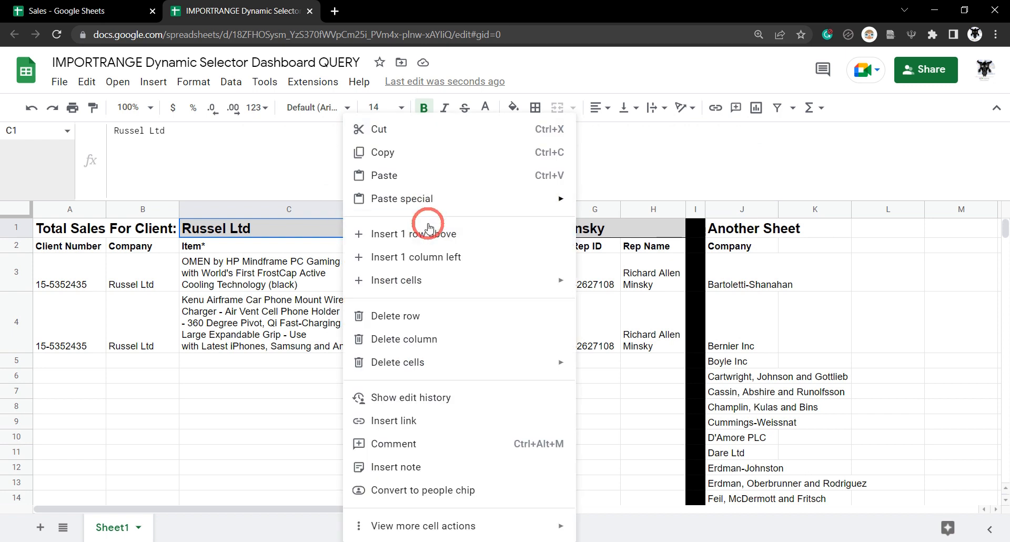
mouse_move(501, 530)
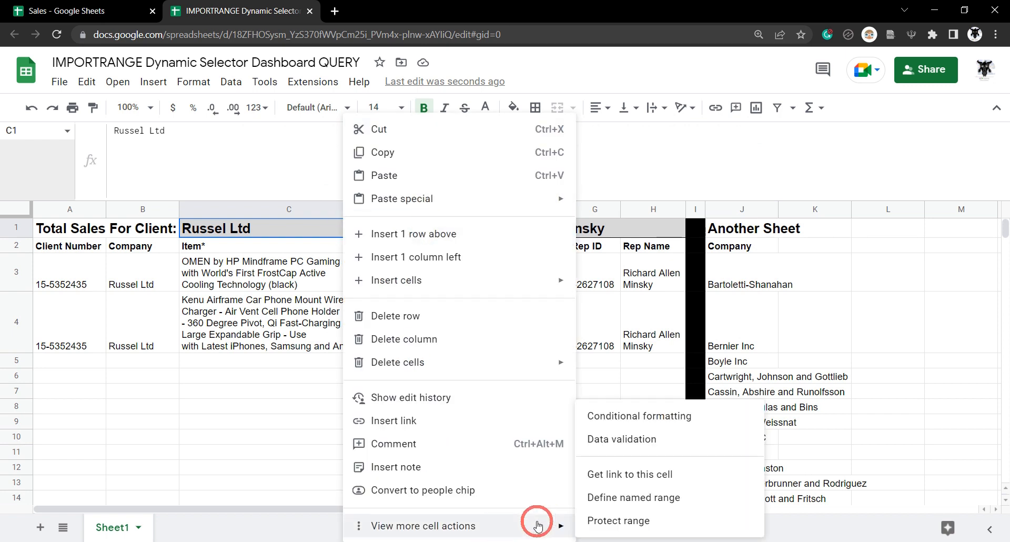
left_click(649, 439)
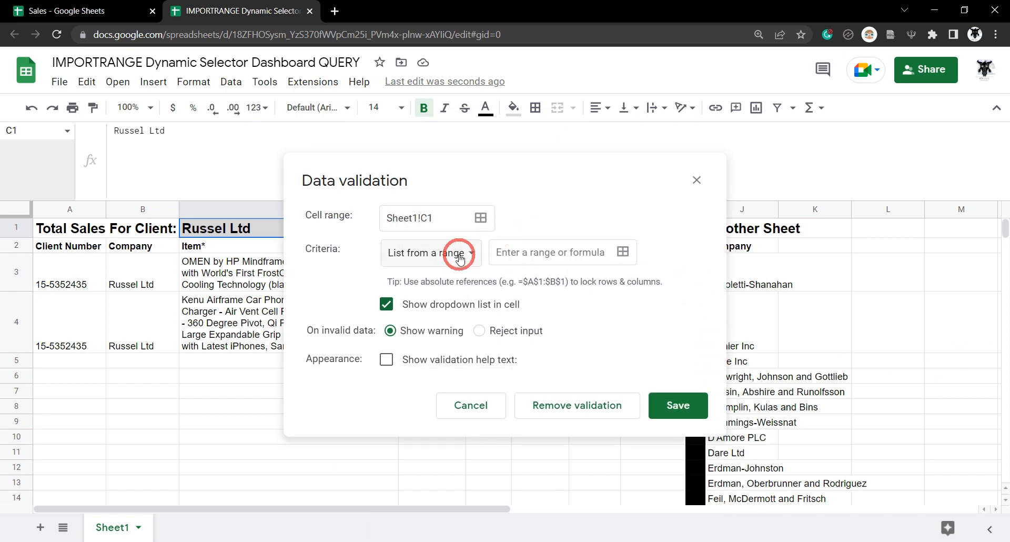
left_click_drag(575, 174, 414, 128)
- Set the dropdown source to J2:J200, choose Reject input, and save the rule
left_click(463, 209)
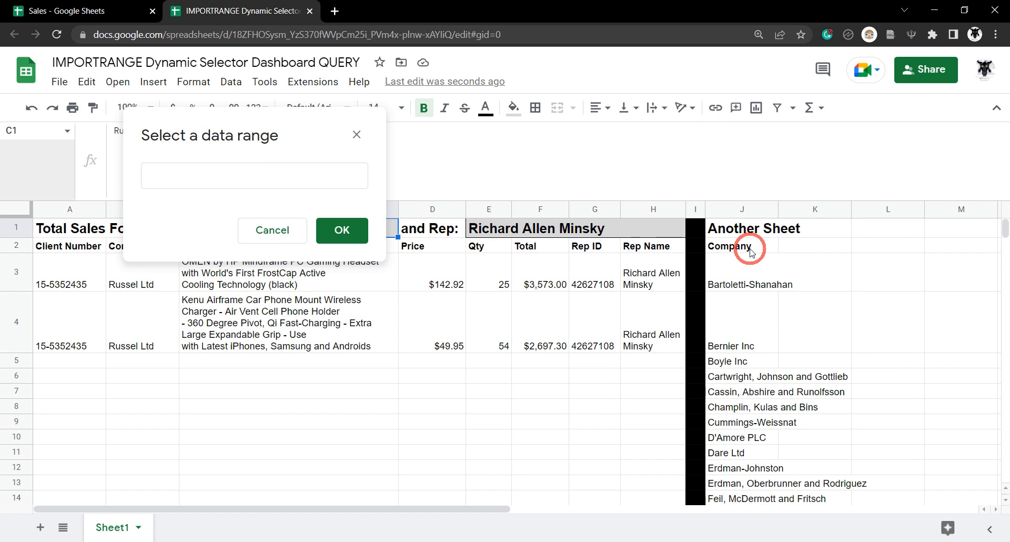
left_click_drag(750, 250, 739, 386)
left_click(248, 175)
key("BackSpace")
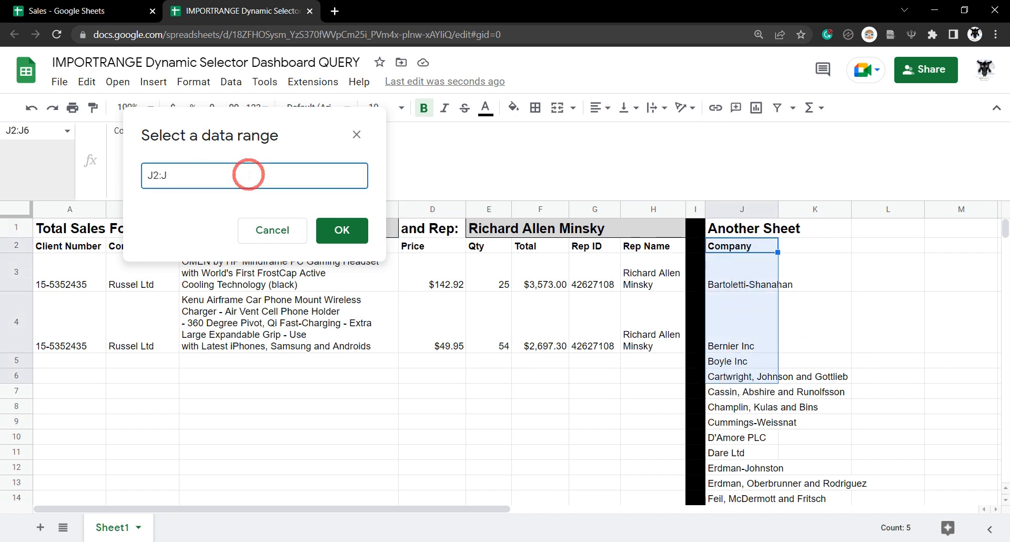
left_click(355, 225)
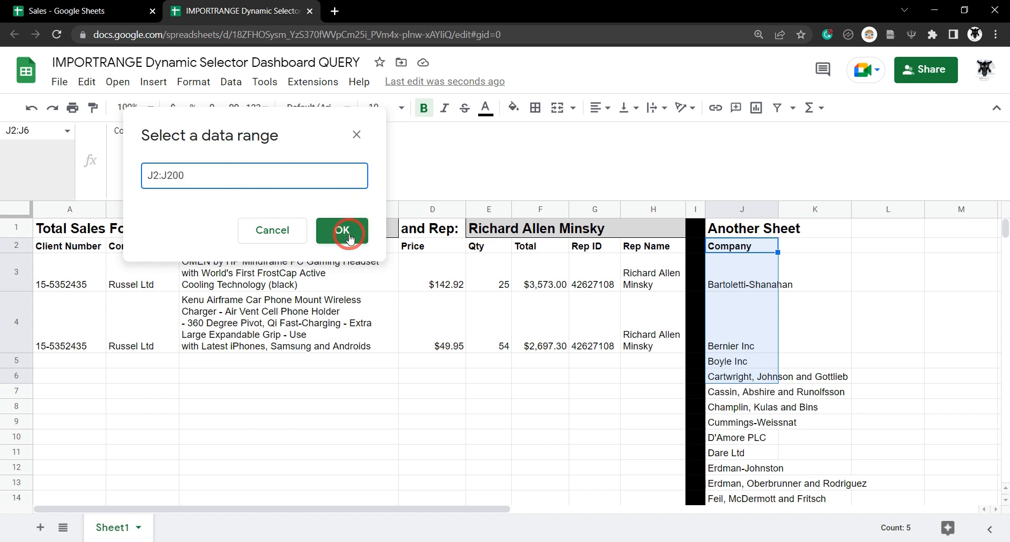
left_click(350, 237)
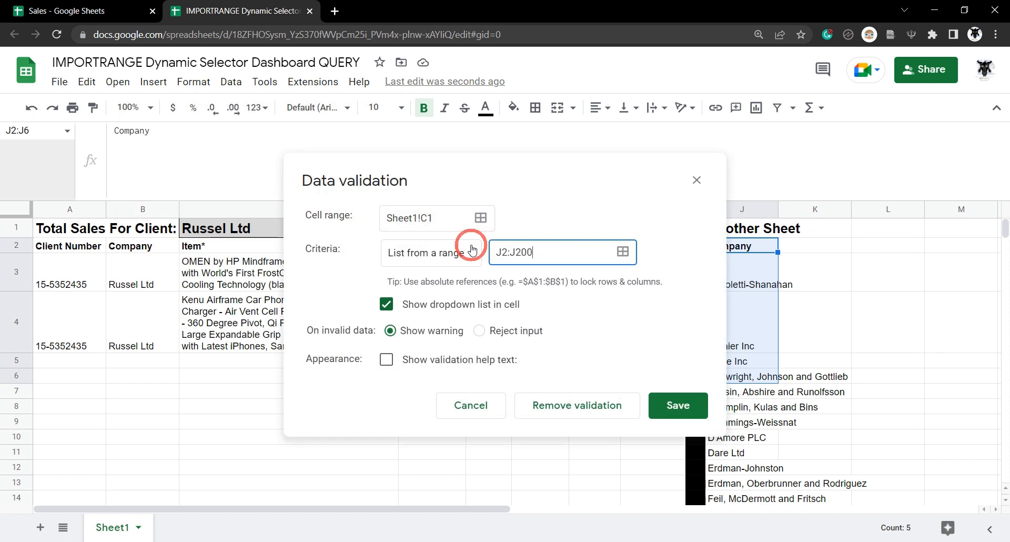
left_click(487, 337)
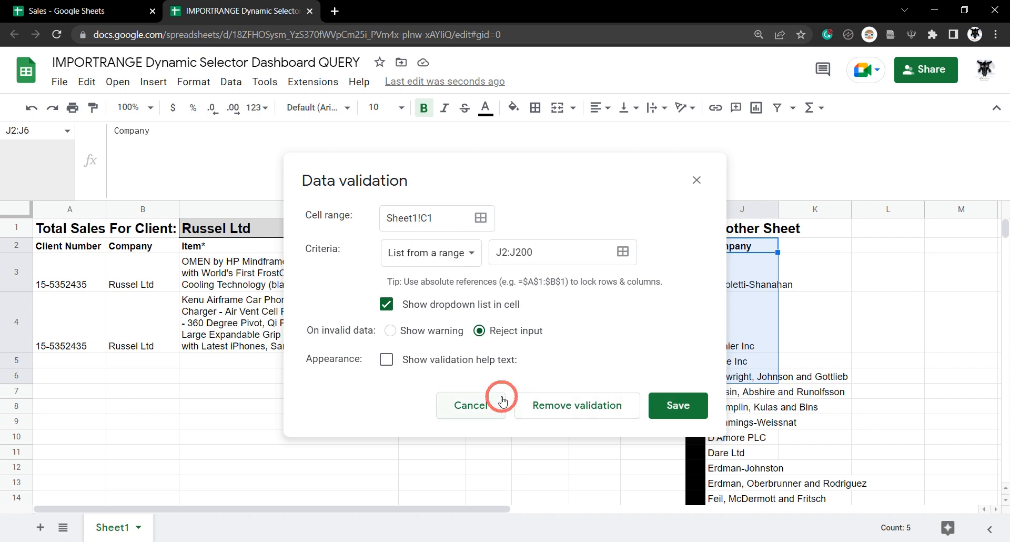
left_click(700, 418)
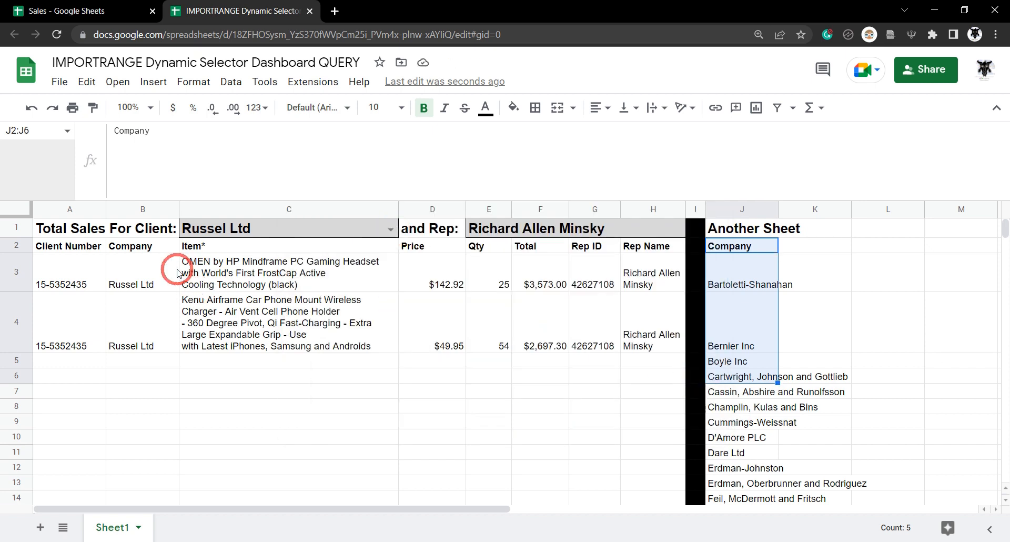
- Try Bernier Inc, D'Amore PLC and Gleason LLC as the client in C1
left_click(391, 230)
left_click(312, 301)
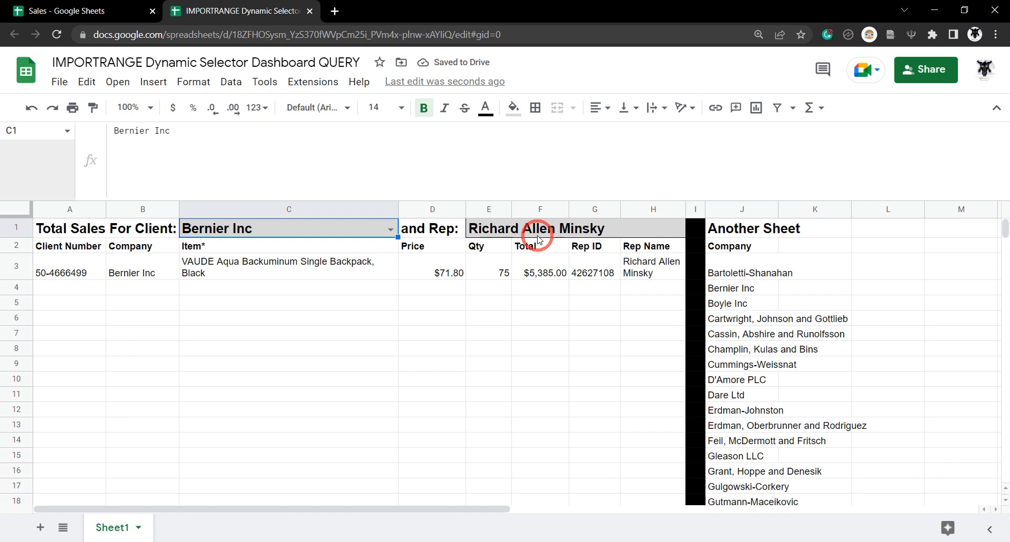
left_click(391, 230)
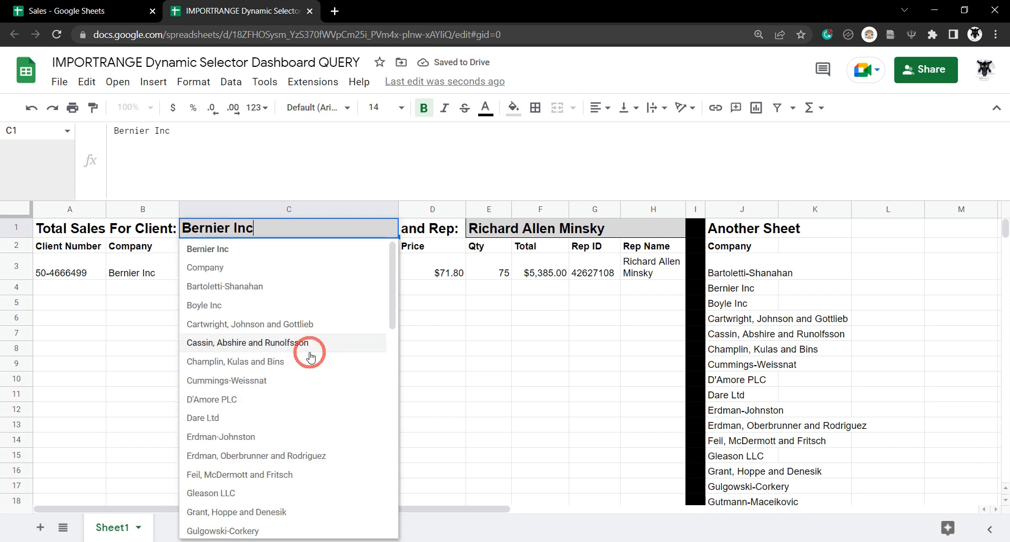
left_click(296, 393)
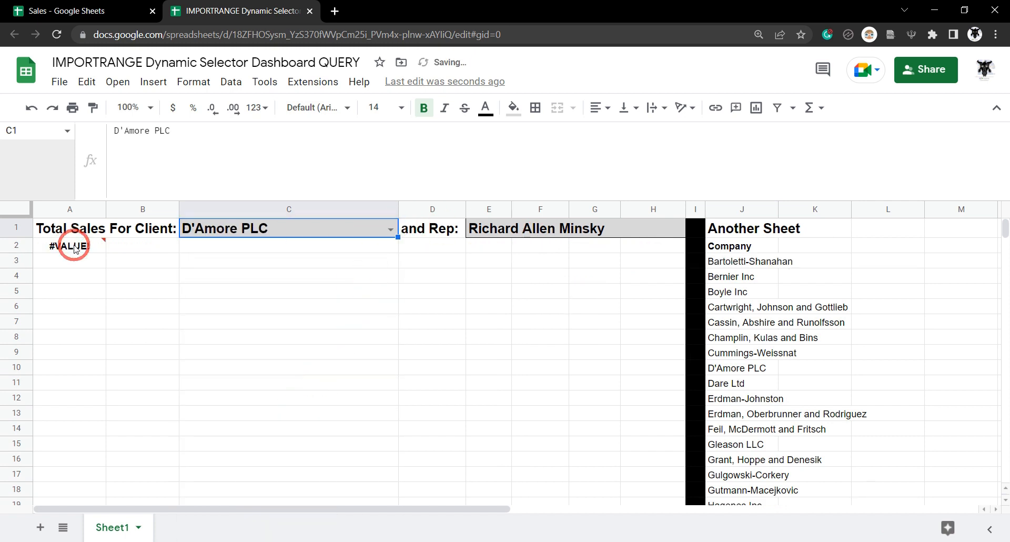
left_click(390, 230)
left_click(289, 489)
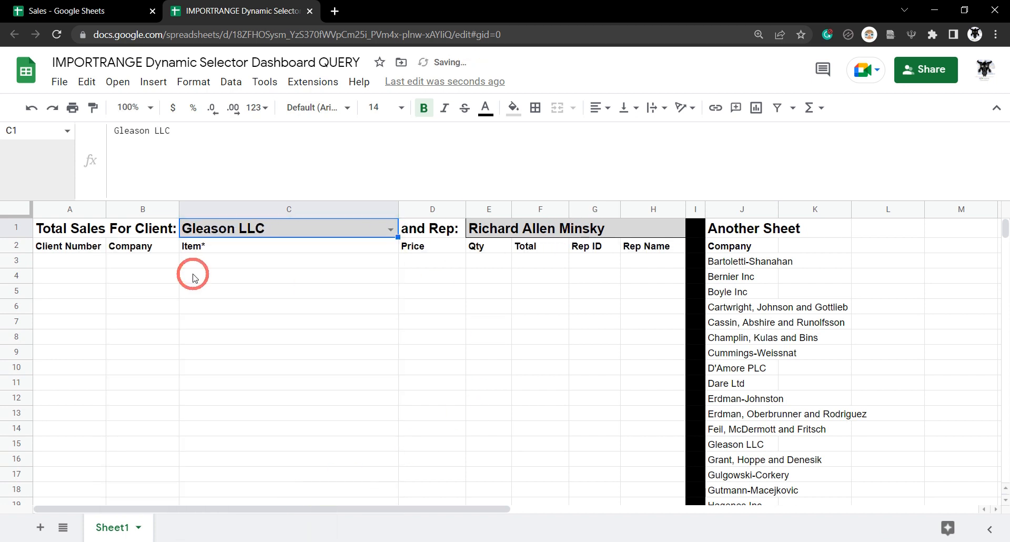
- Try Gutmann-Macejkovic, settle on Leffler and Sons in C1, and widen column J
left_click(391, 230)
scroll(284, 460, "down", 2)
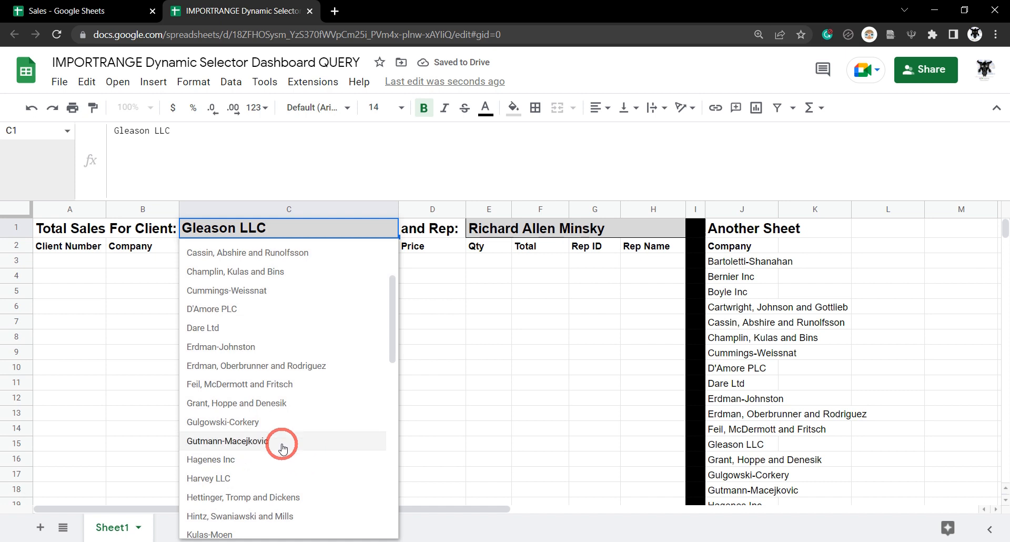
left_click(282, 447)
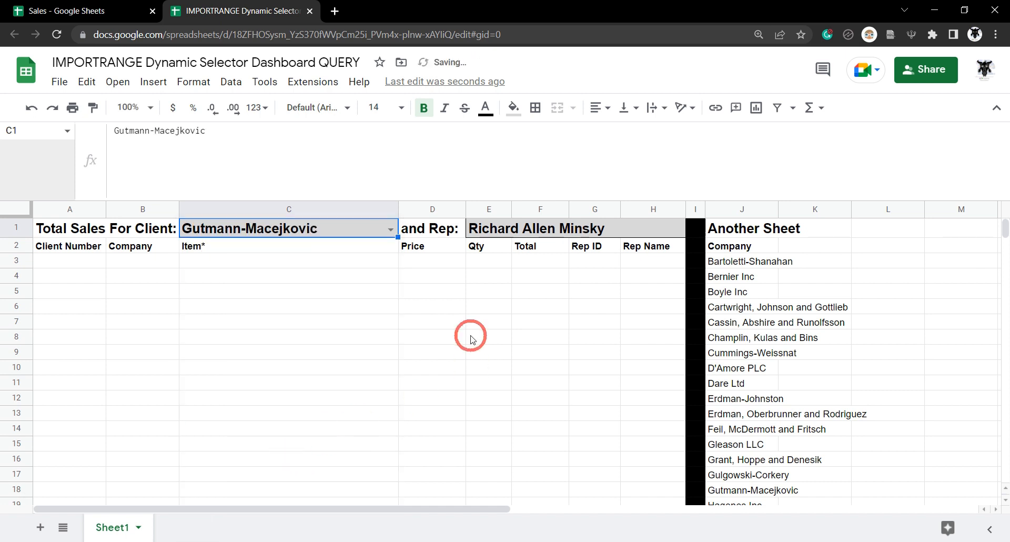
left_click(391, 230)
scroll(345, 395, "down", 3)
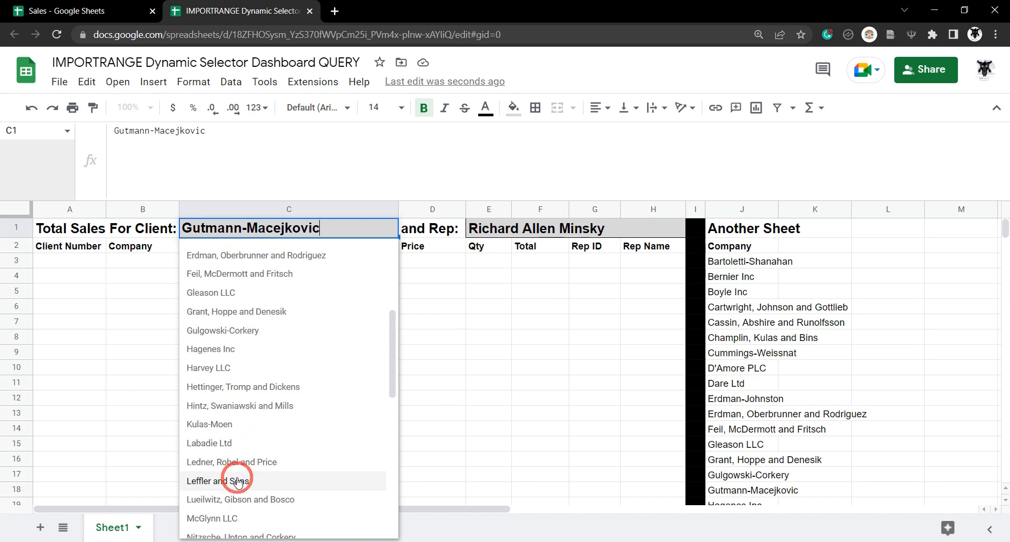
left_click(243, 481)
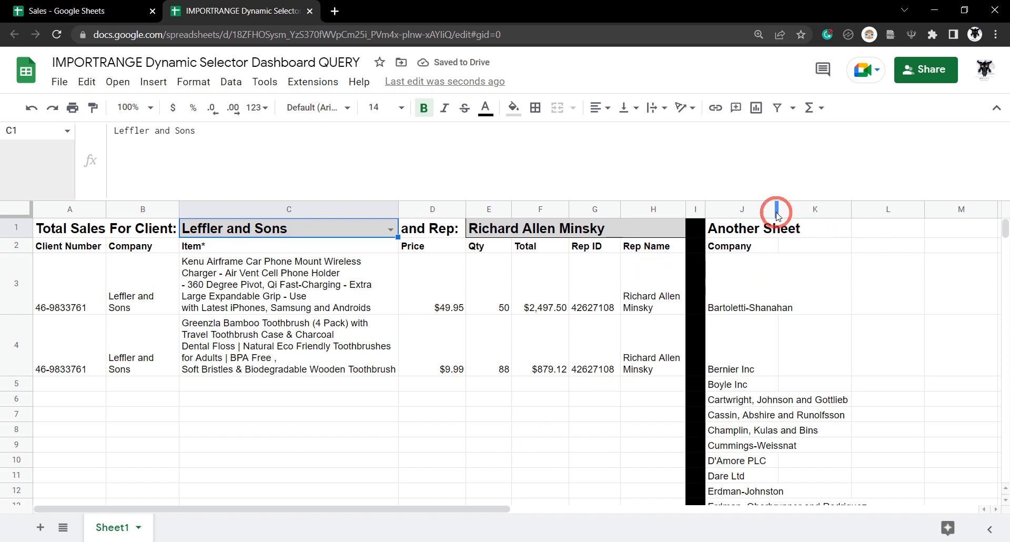
left_click_drag(778, 208, 827, 208)
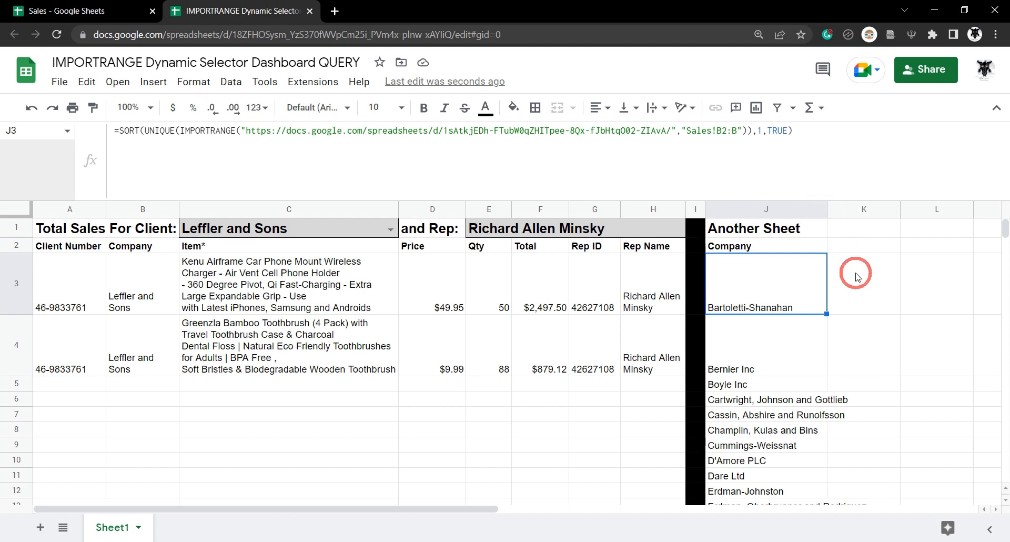
- Enter the header 'Reps' in cell K2
left_click(863, 245)
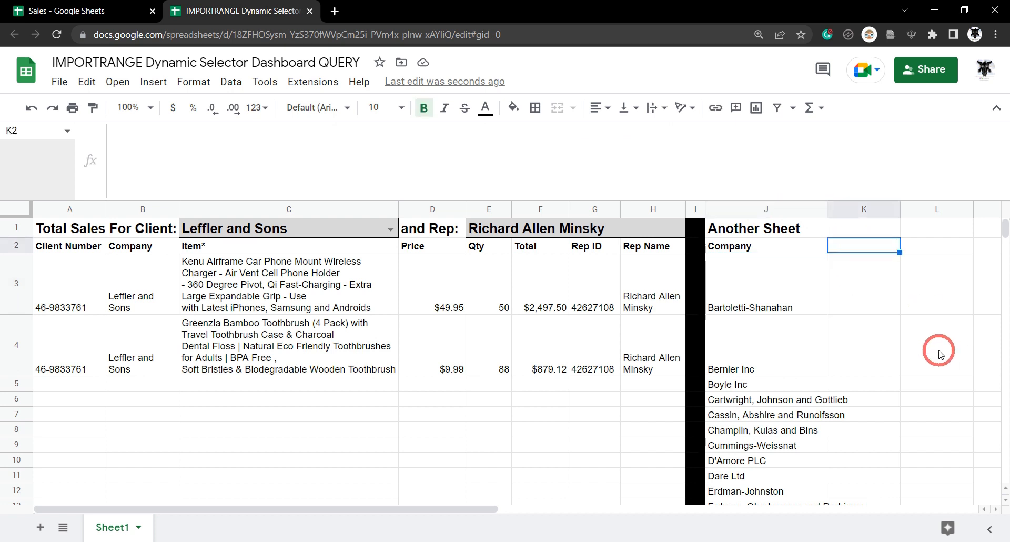
double_click(831, 247)
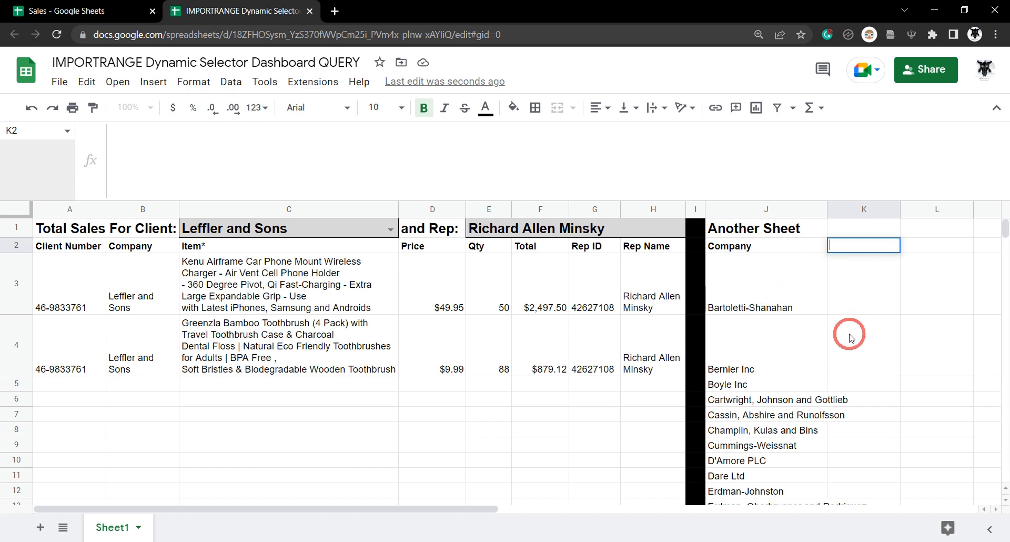
key("Return")
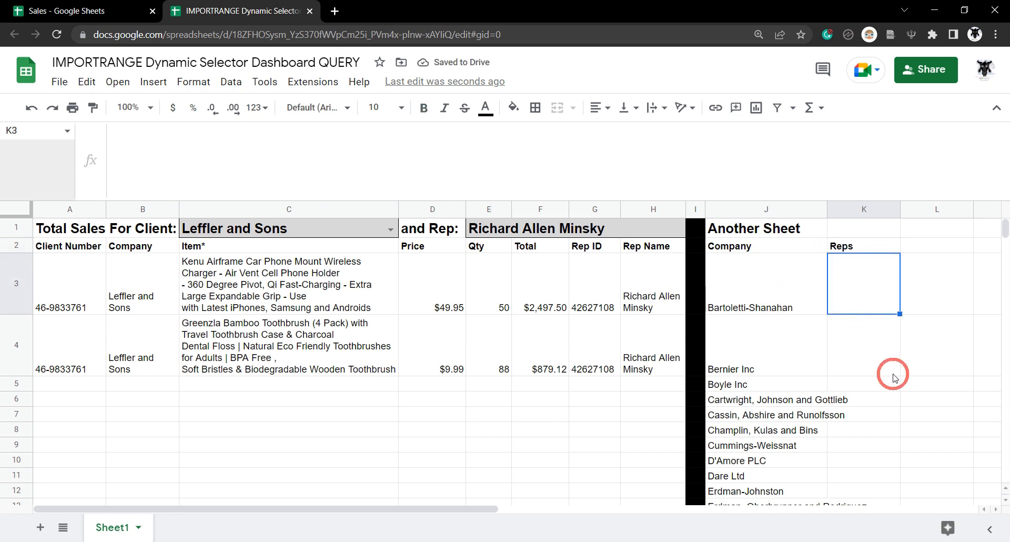
- In K3, IMPORTRANGE Sales!N2:N using the Sales spreadsheet's copied URL
type("=IMPORT")
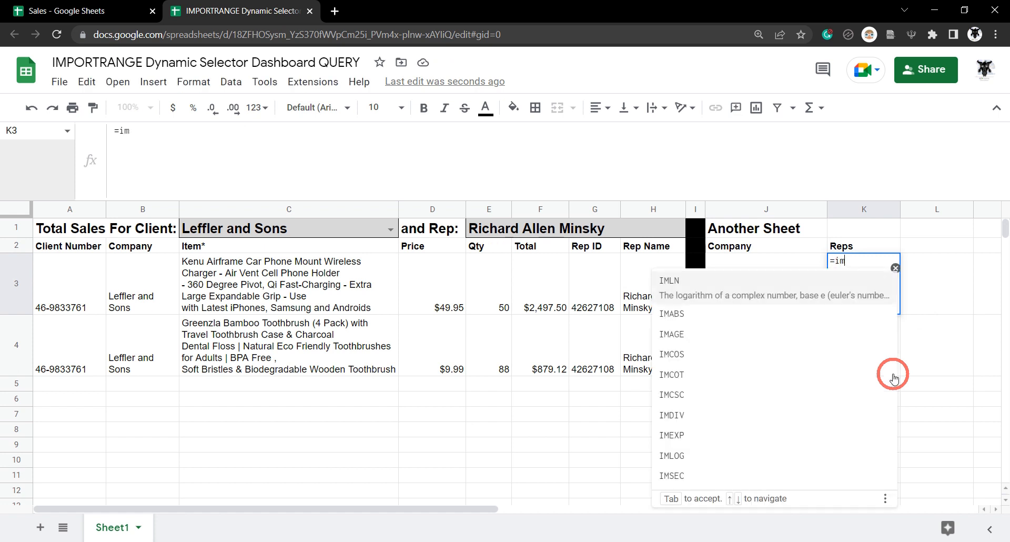
type("RA")
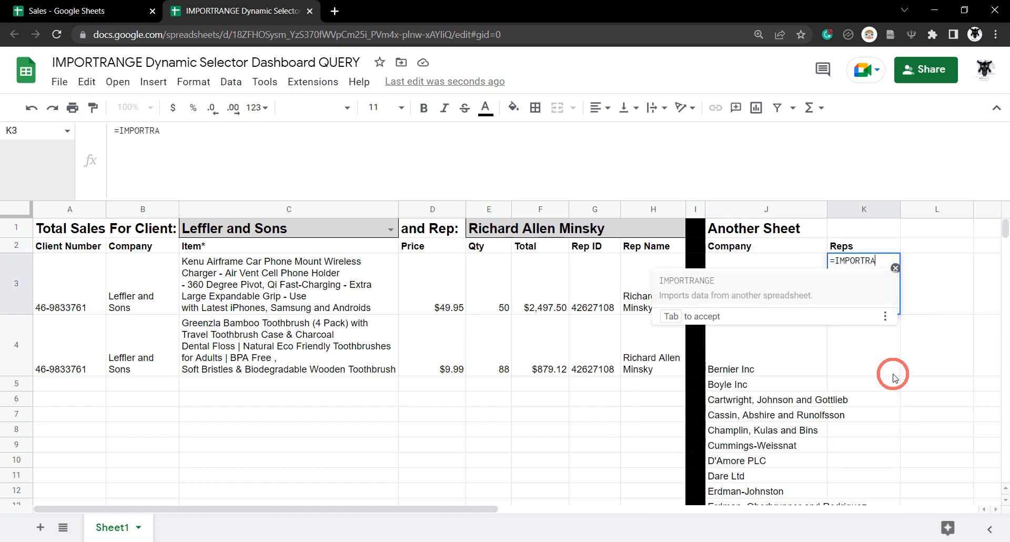
type("NGE(")
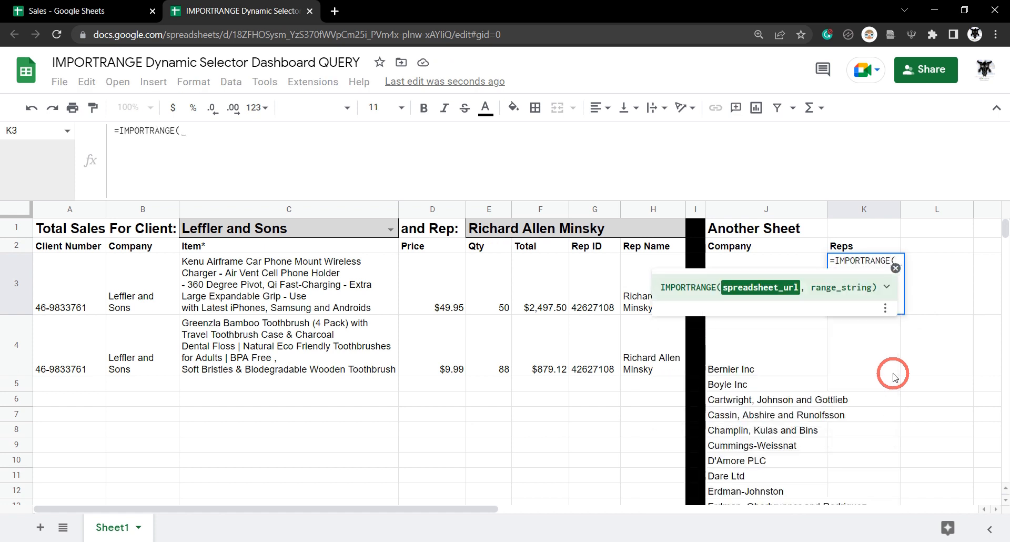
type("\"")
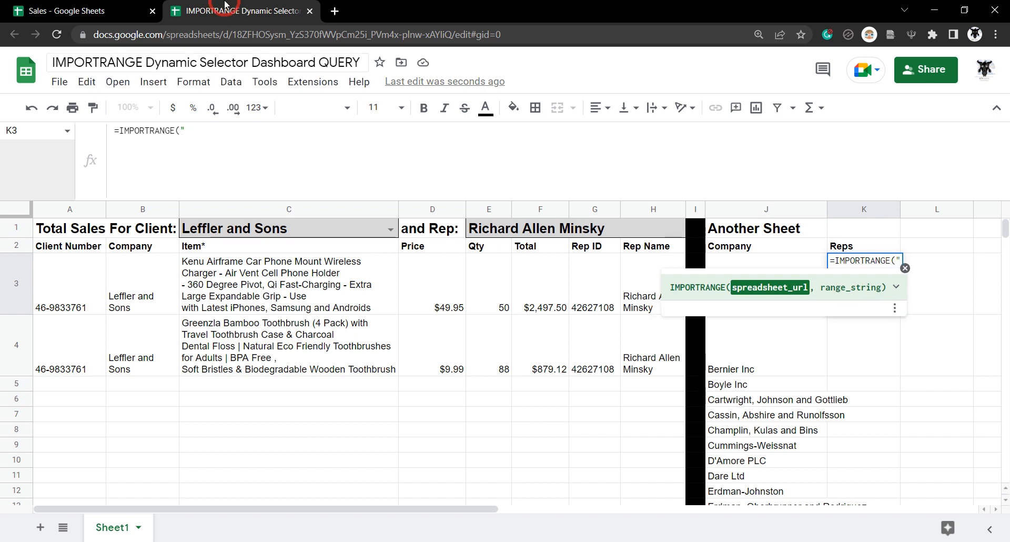
left_click(85, 10)
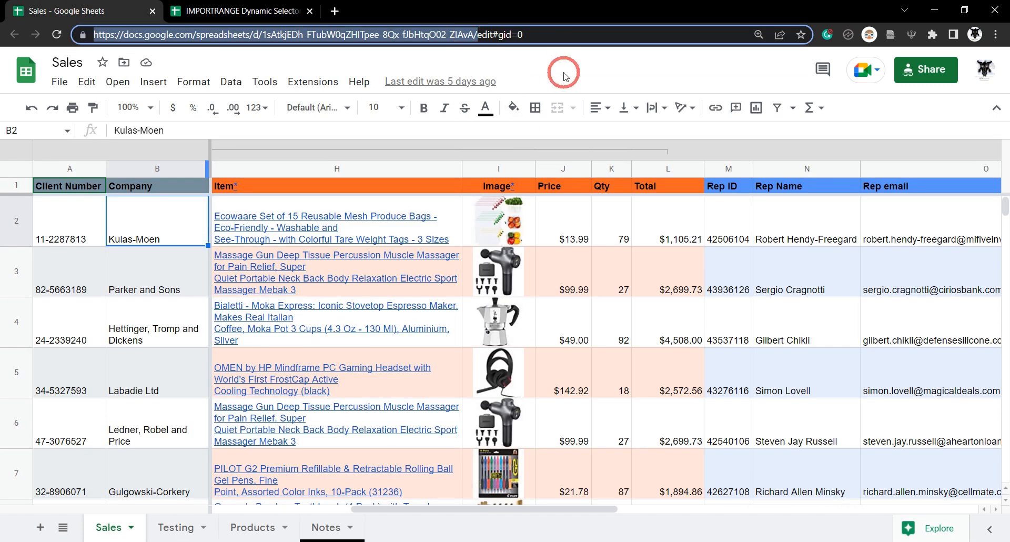
left_click(201, 10)
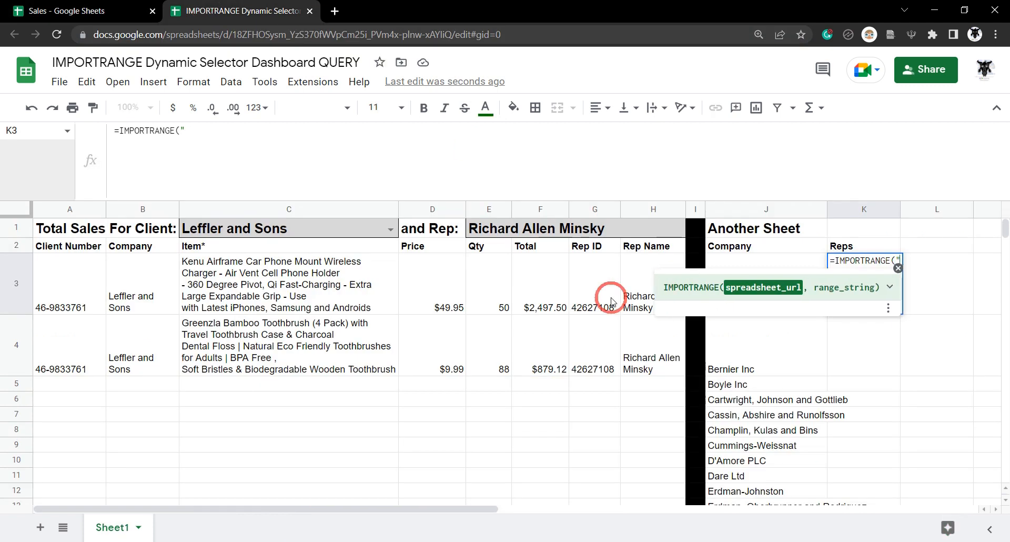
type("\",")
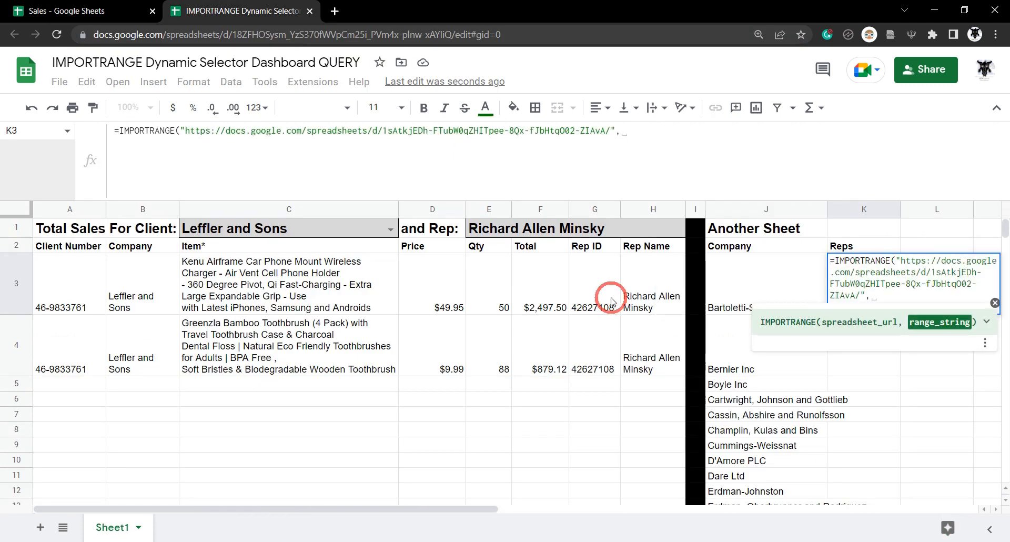
type("\"Sales")
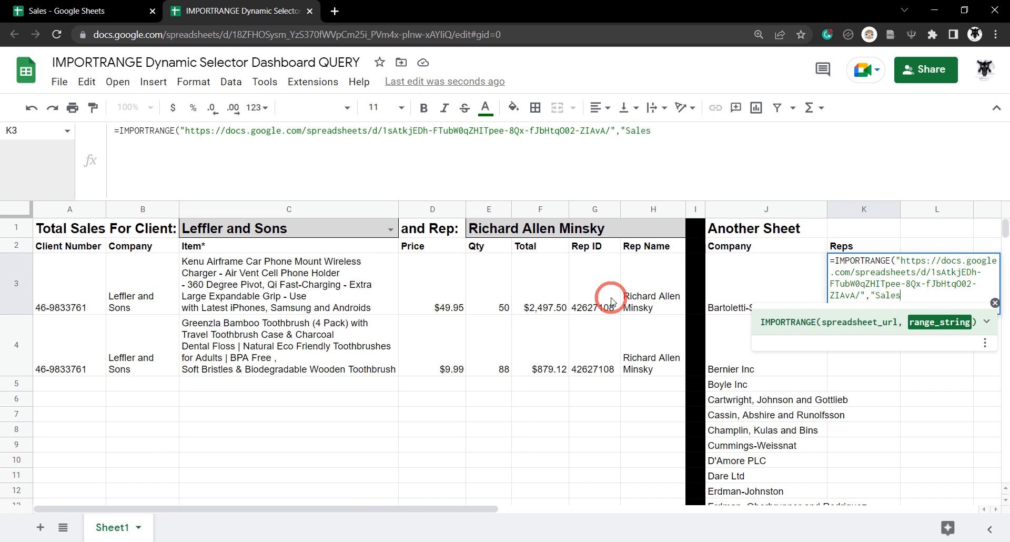
type("!")
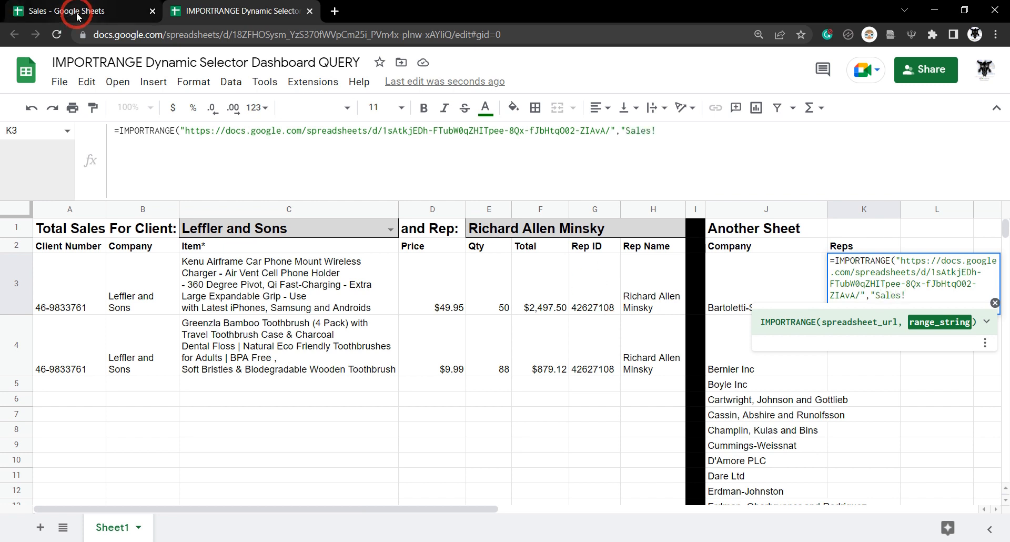
left_click(73, 12)
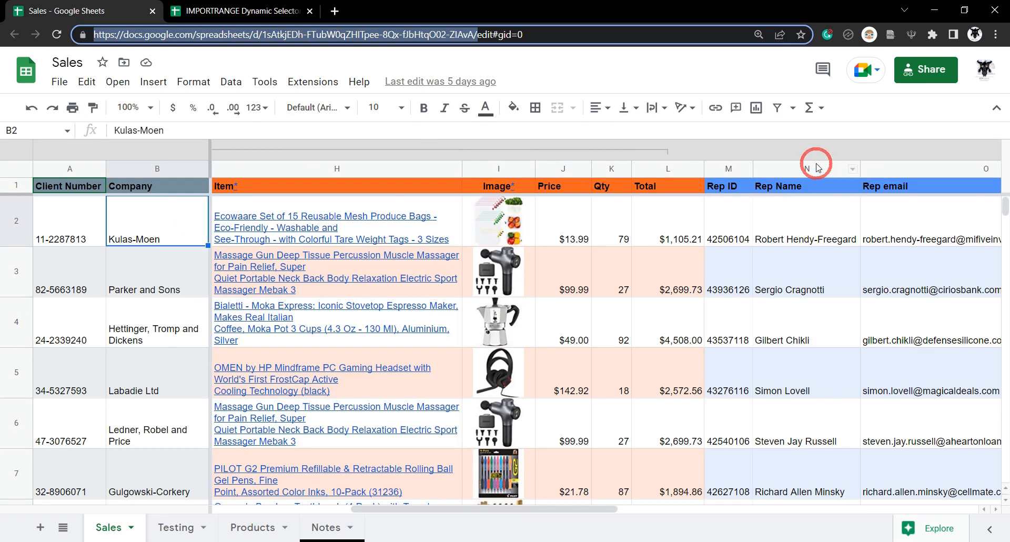
left_click(237, 10)
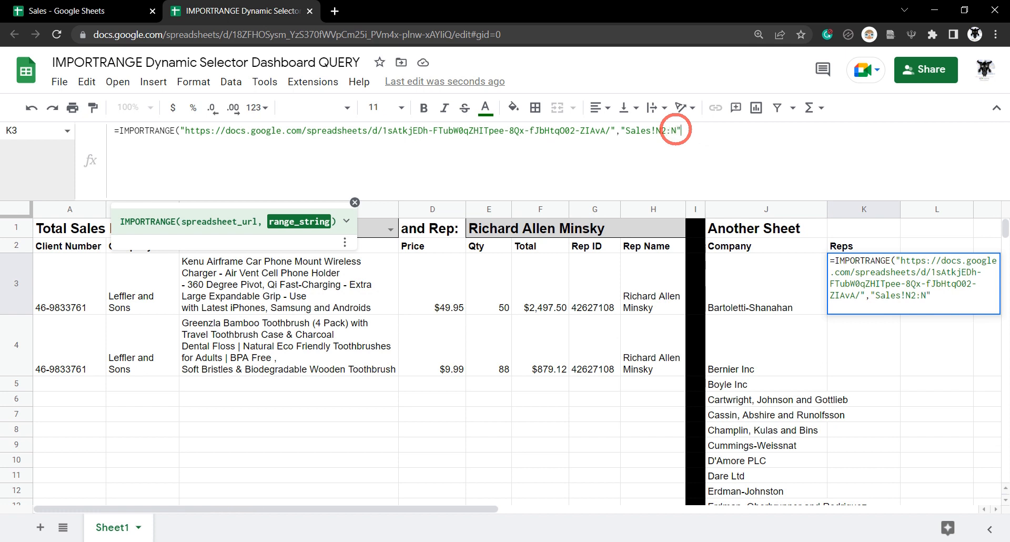
type(")")
key("Return")
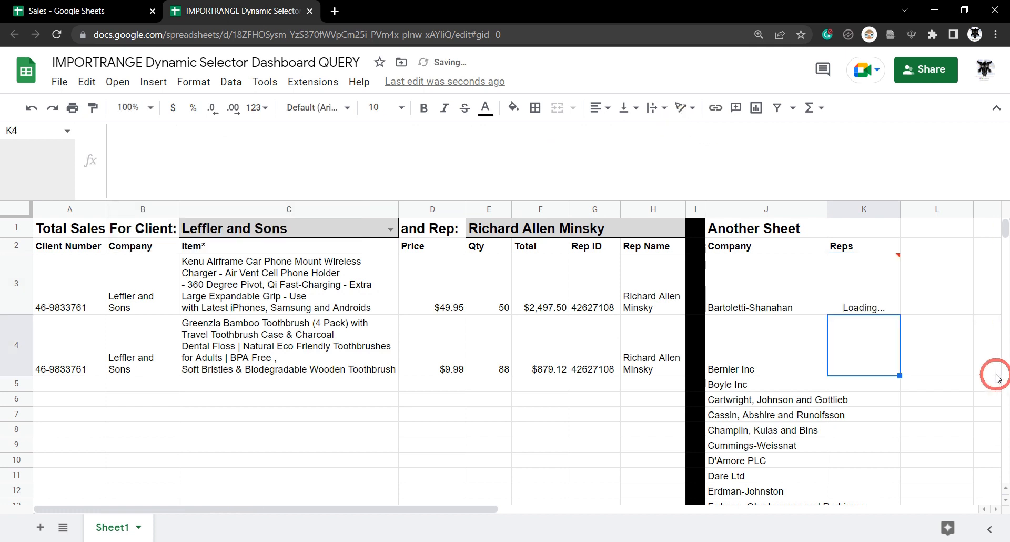
- Wrap K3's IMPORTRANGE formula in UNIQUE(), matching J3's company formula
left_click(887, 309)
scroll(869, 311, "down", 3)
scroll(858, 295, "up", 3)
left_click(746, 306)
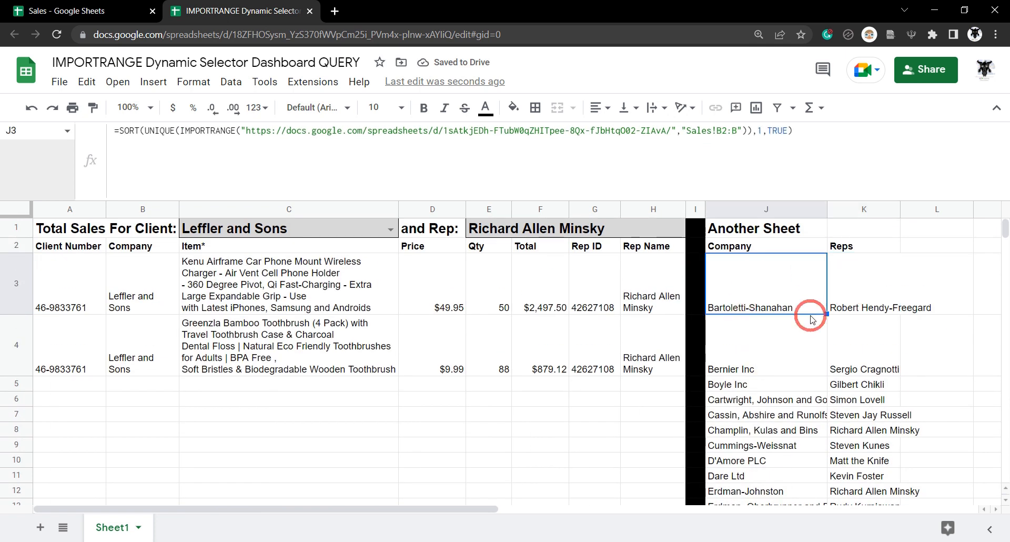
left_click(869, 302)
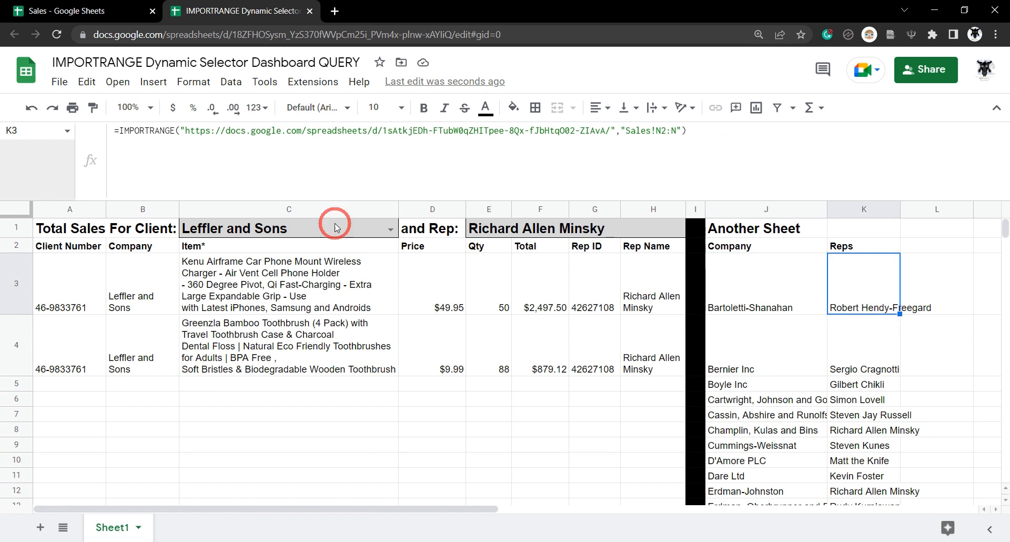
left_click(121, 130)
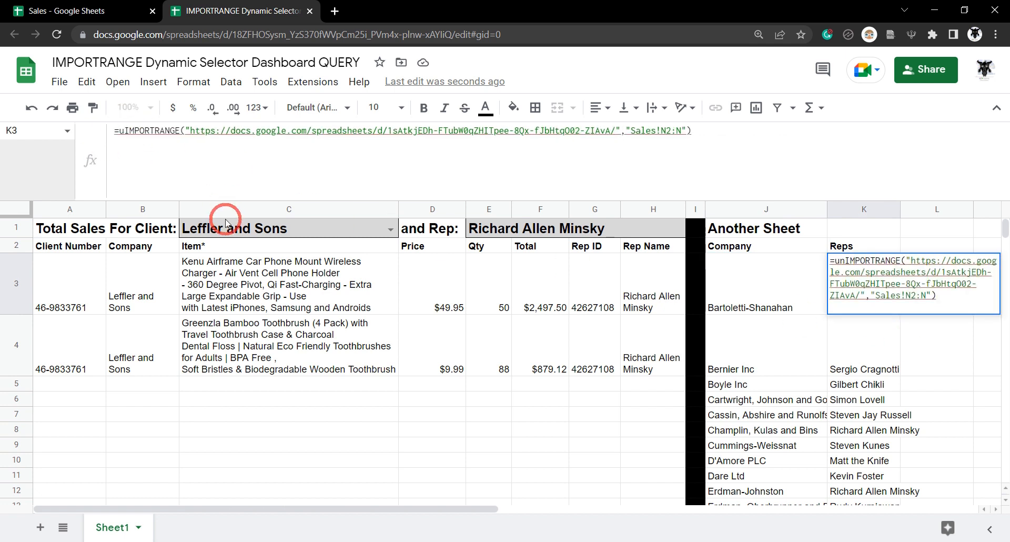
type("UNIQUE(")
left_click(742, 129)
type(")")
key("Return")
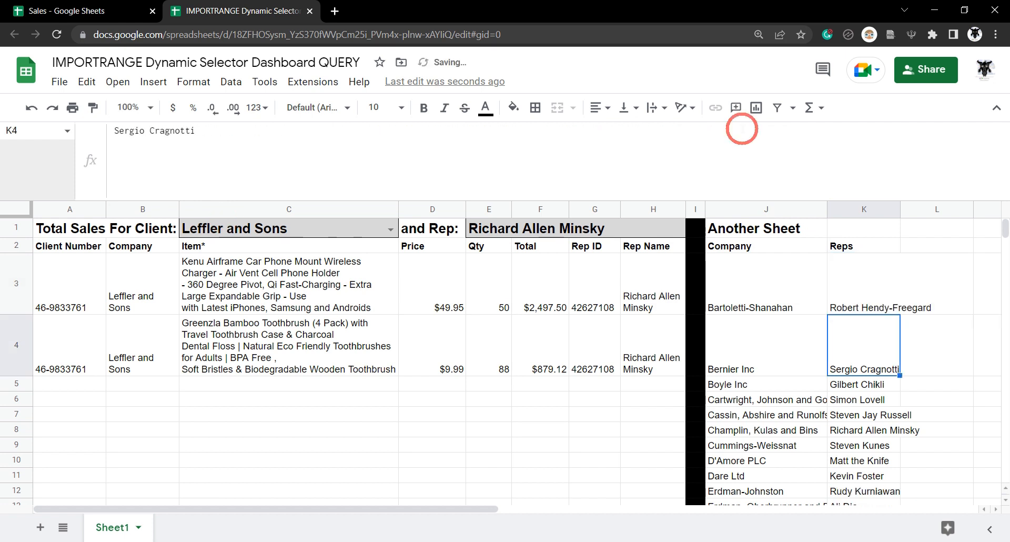
- Wrap the UNIQUE reps formula in SORT(...,1,TRUE) for ascending order
scroll(968, 379, "down", 5)
scroll(894, 337, "up", 5)
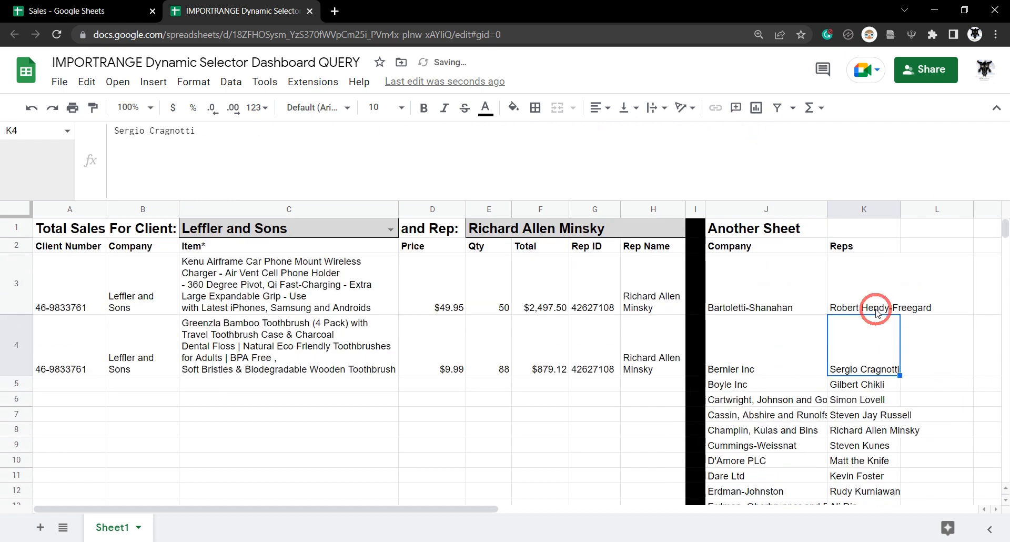
left_click(847, 286)
left_click(118, 131)
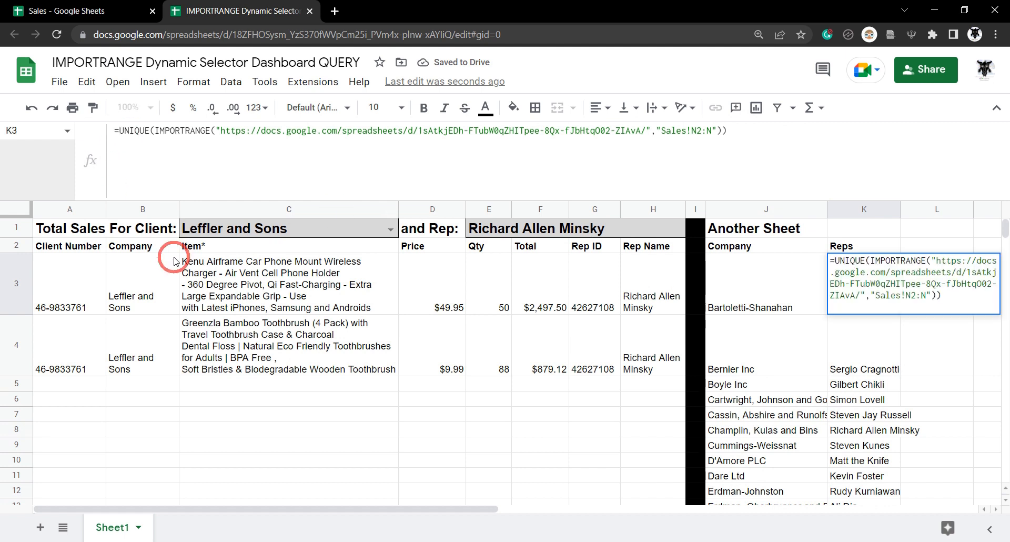
type("SORT(")
left_click(773, 130)
type(",")
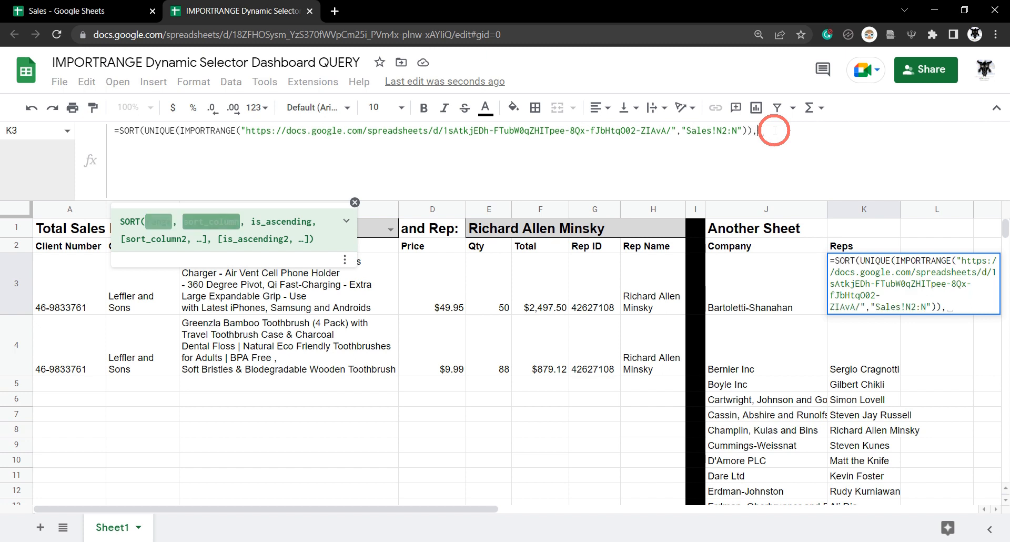
type("1,T")
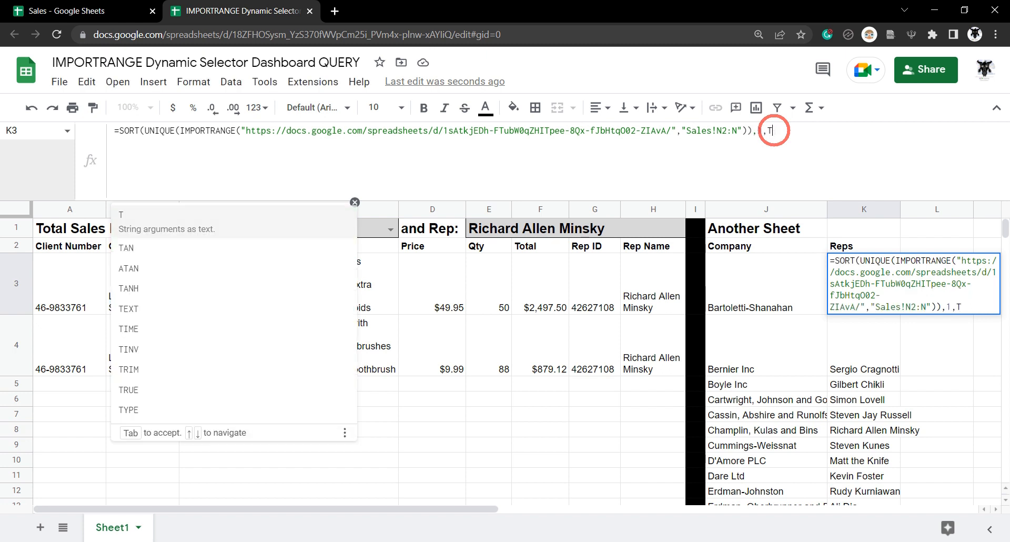
type("RUE)")
key("Return")
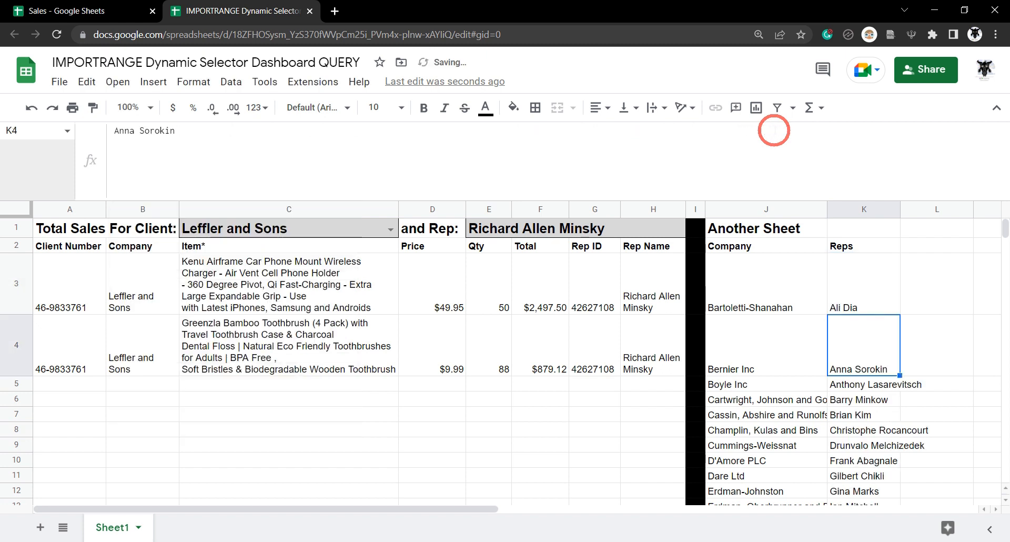
left_click(836, 279)
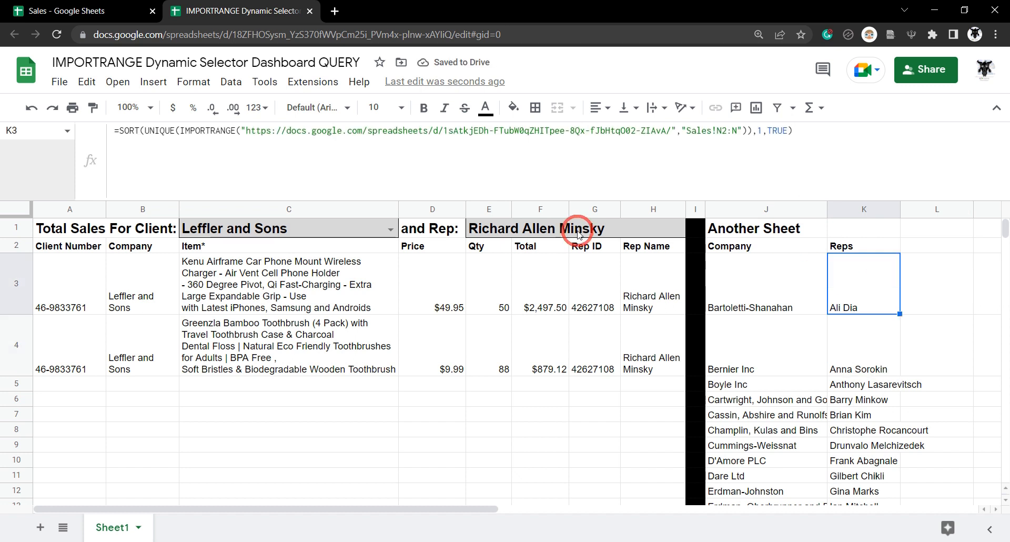
left_click(490, 228)
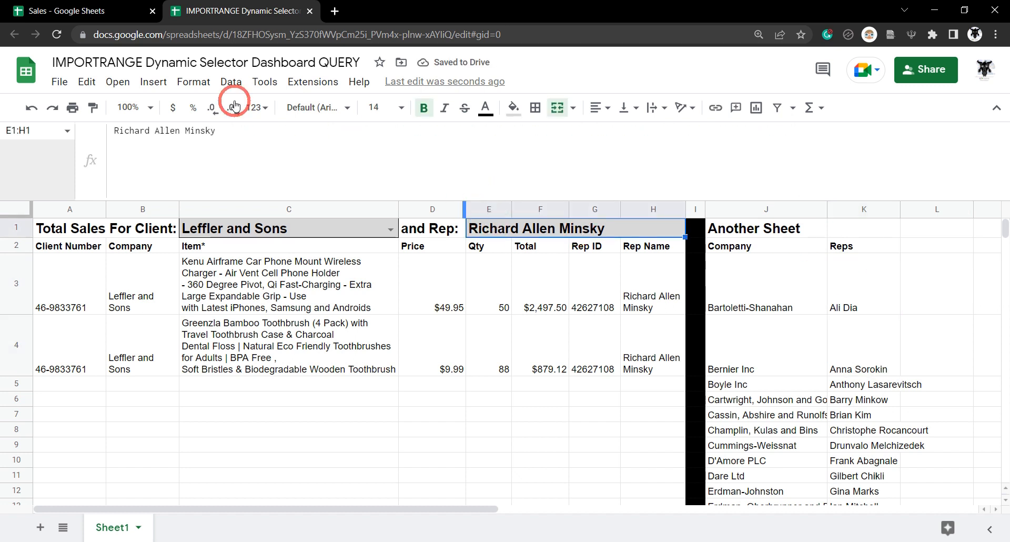
- Add a data-validation dropdown to E1:H1 listing K2:K200, rejecting invalid input
left_click(231, 82)
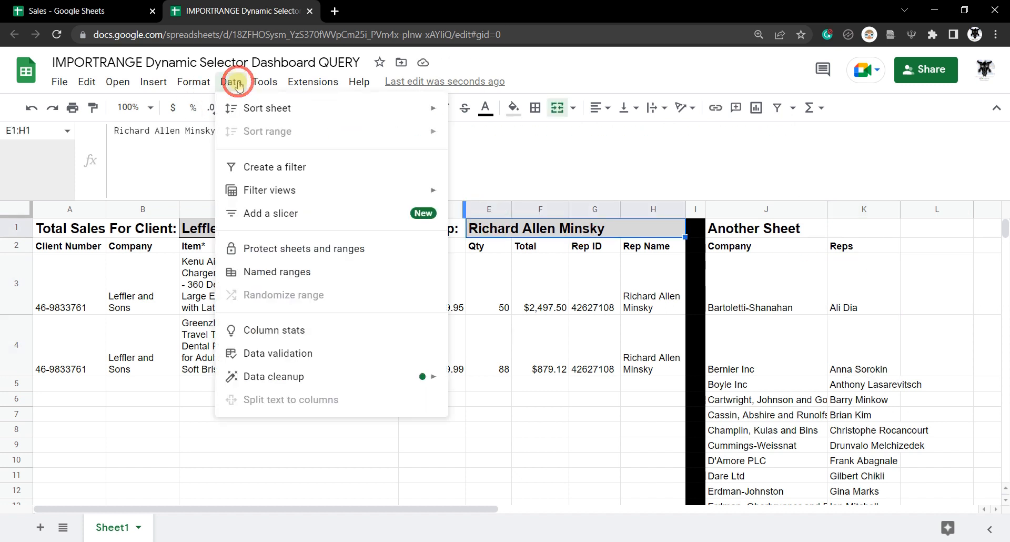
left_click(284, 358)
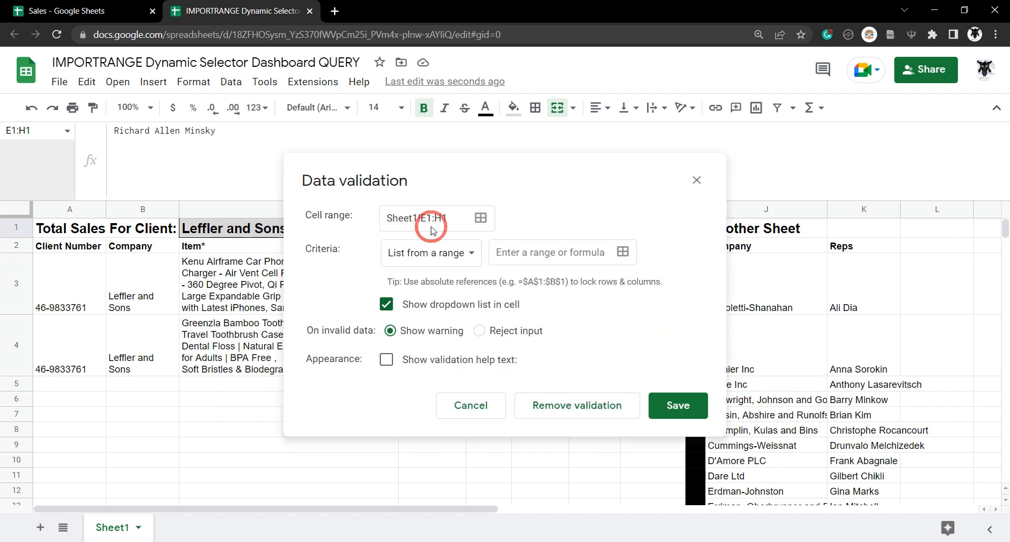
left_click(623, 252)
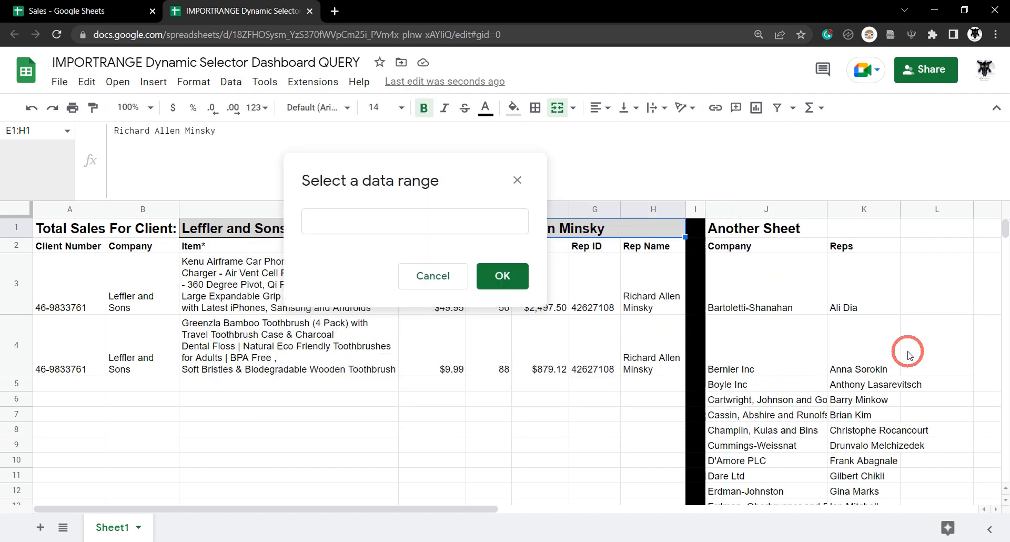
left_click(881, 248)
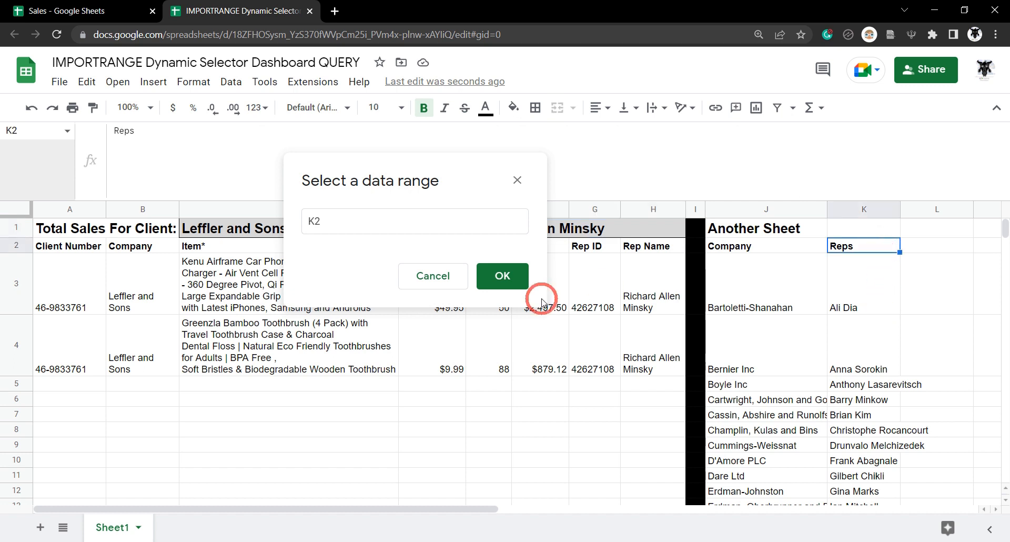
left_click(404, 224)
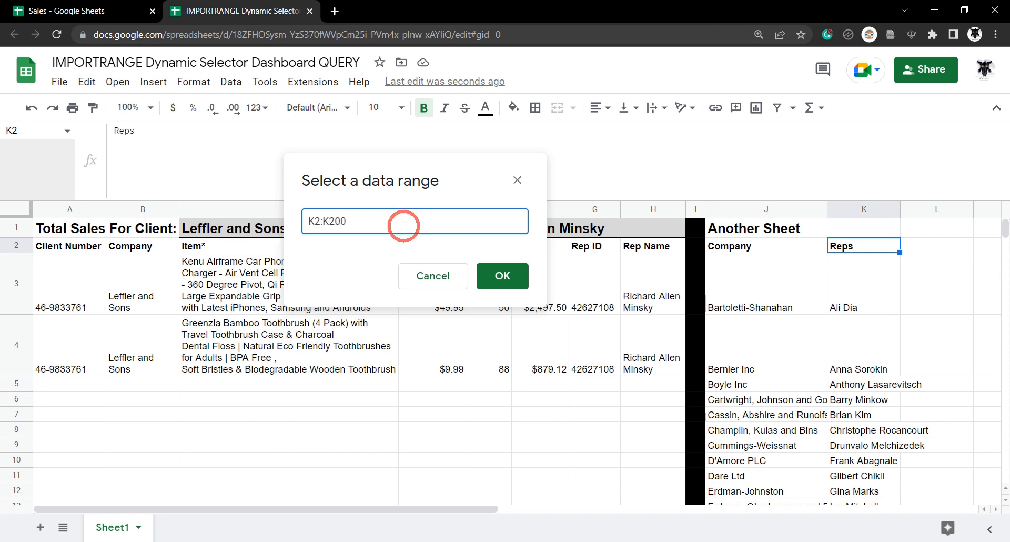
left_click(491, 275)
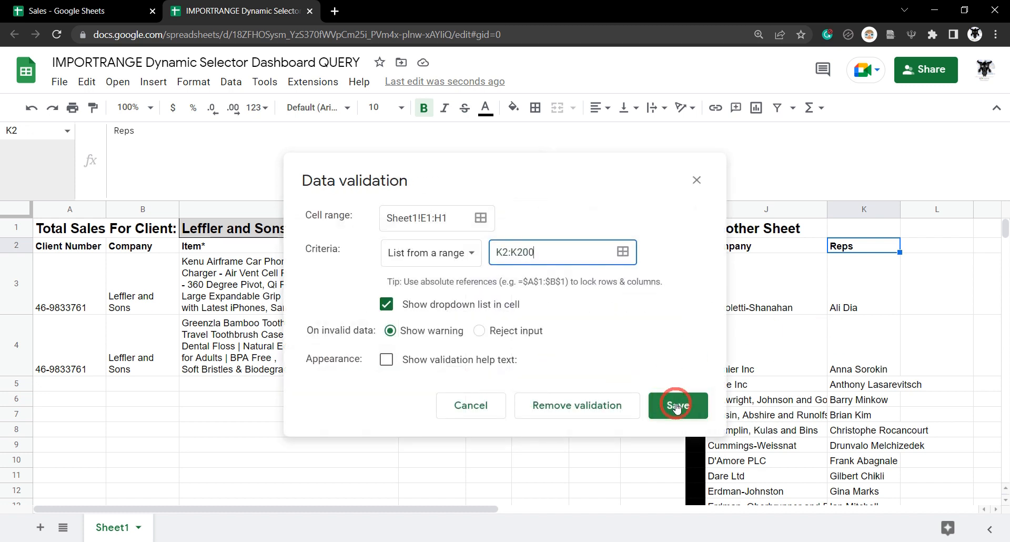
left_click(480, 331)
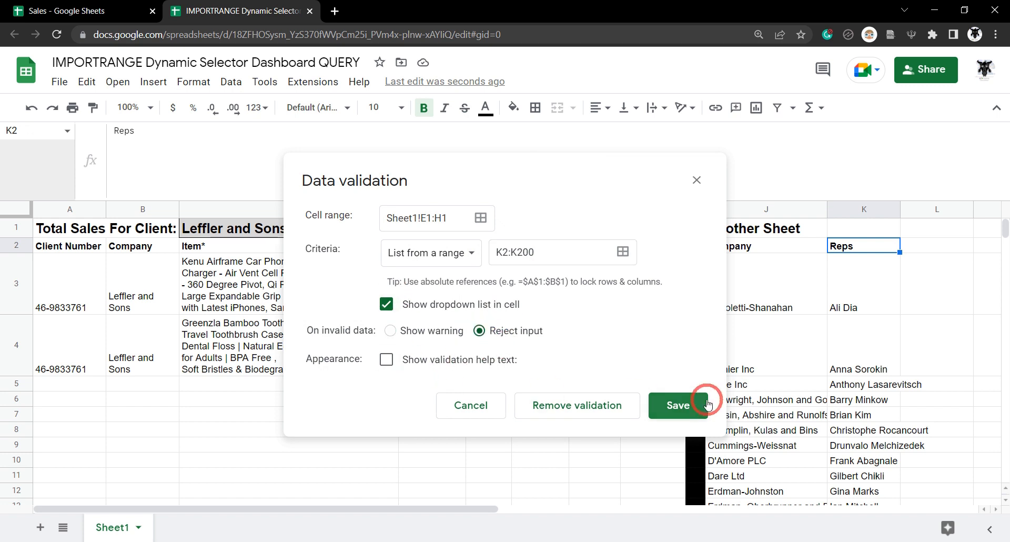
left_click(678, 409)
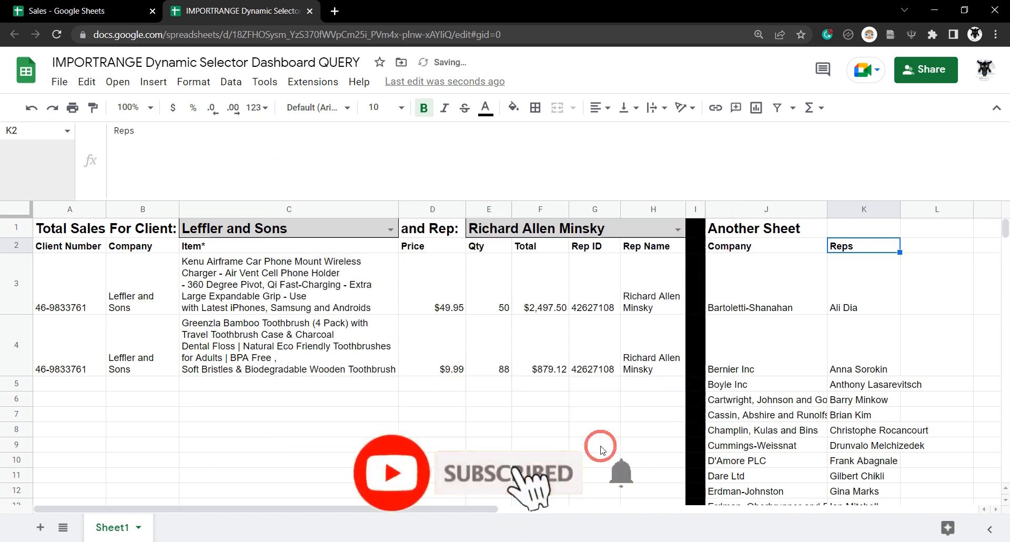
left_click(485, 398)
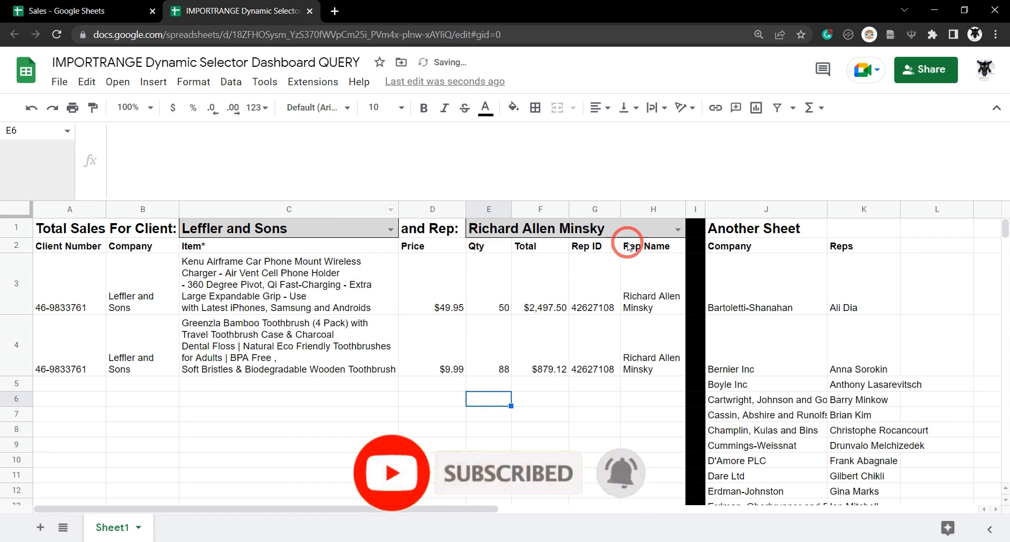
left_click(677, 229)
left_click(642, 362)
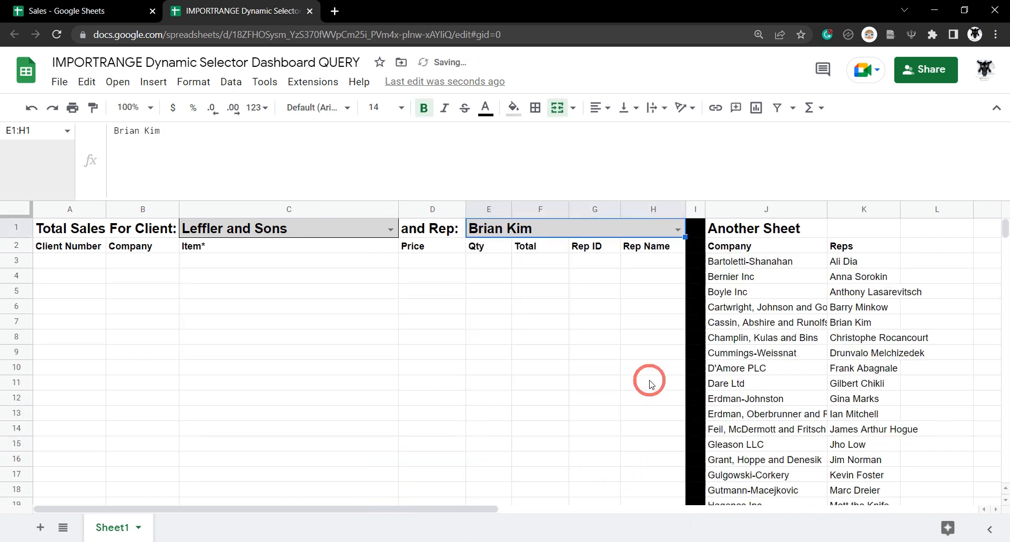
left_click(678, 231)
left_click(542, 432)
left_click(678, 230)
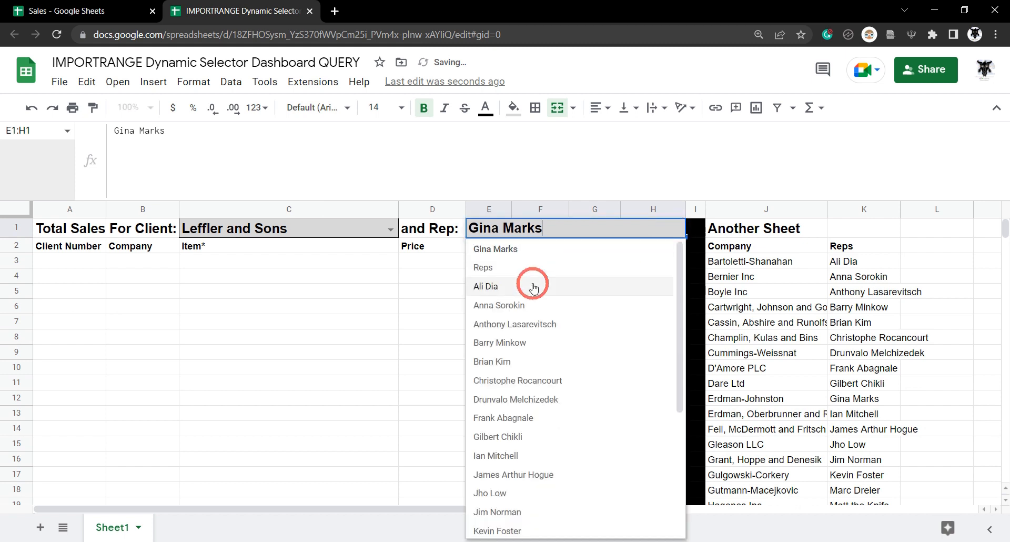
left_click(581, 266)
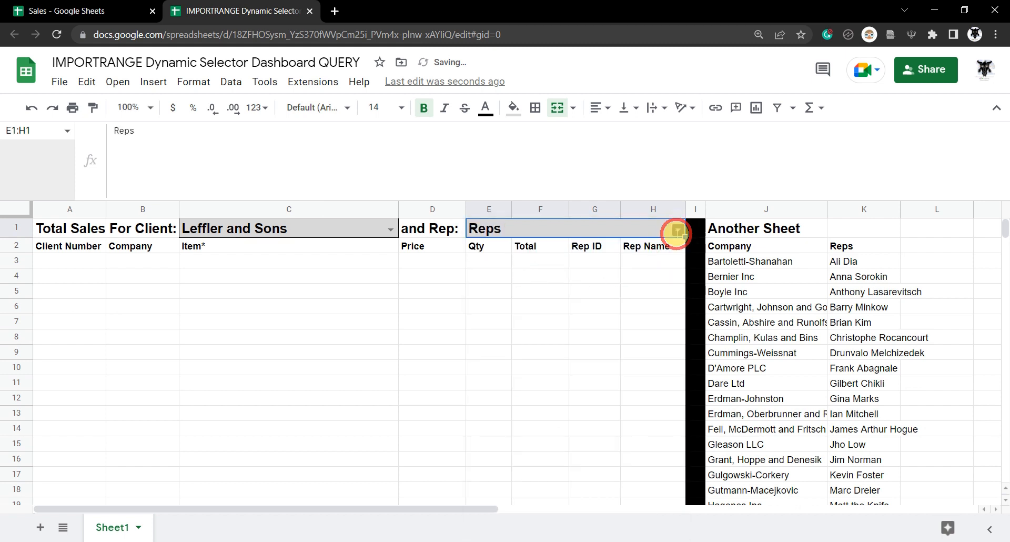
left_click(679, 230)
left_click(580, 278)
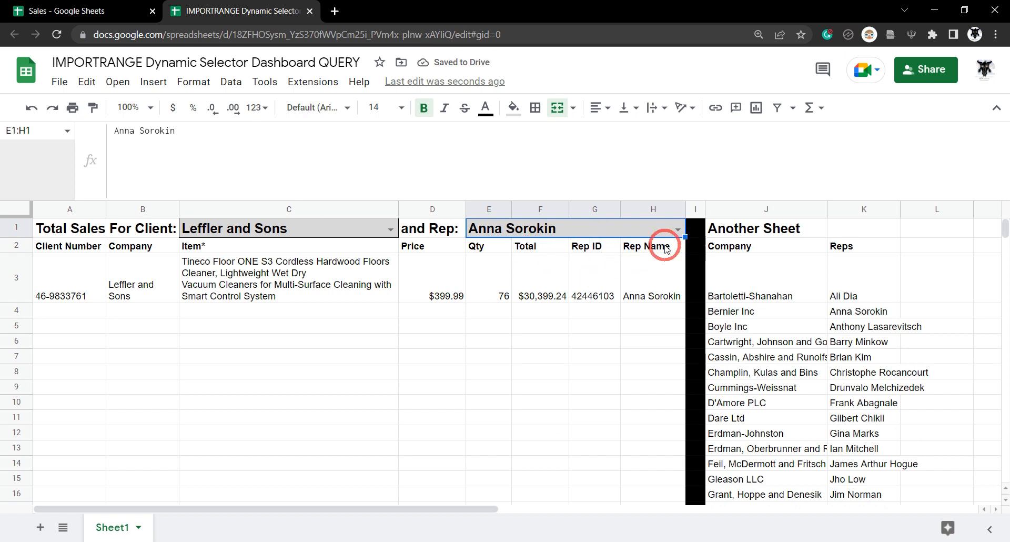
- Try clients Champlin, Kulas and Bins and Erdman, Oberbrunner and Rodriguez, ending on Grant, Hoppe and Denesik
left_click(390, 229)
left_click(287, 383)
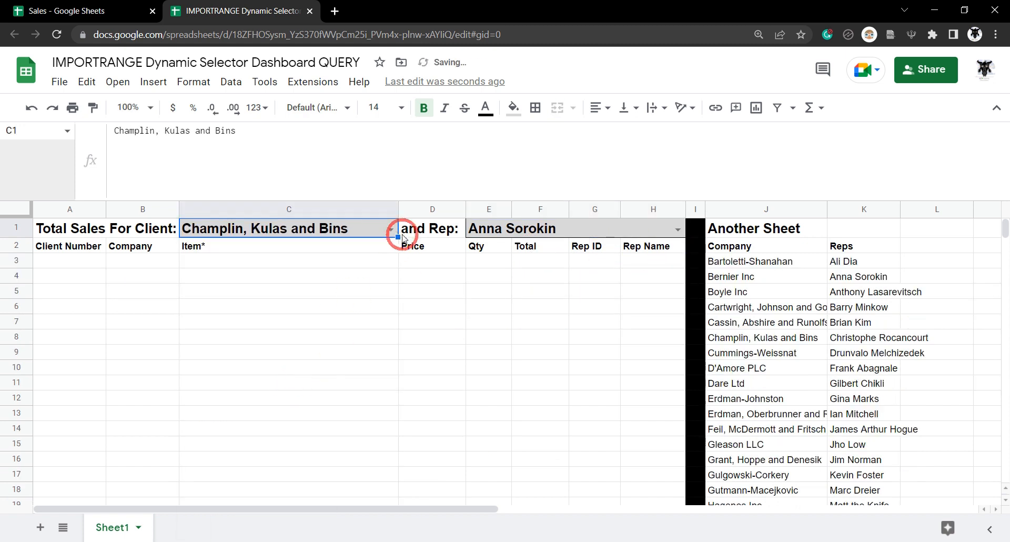
left_click(392, 230)
left_click(254, 452)
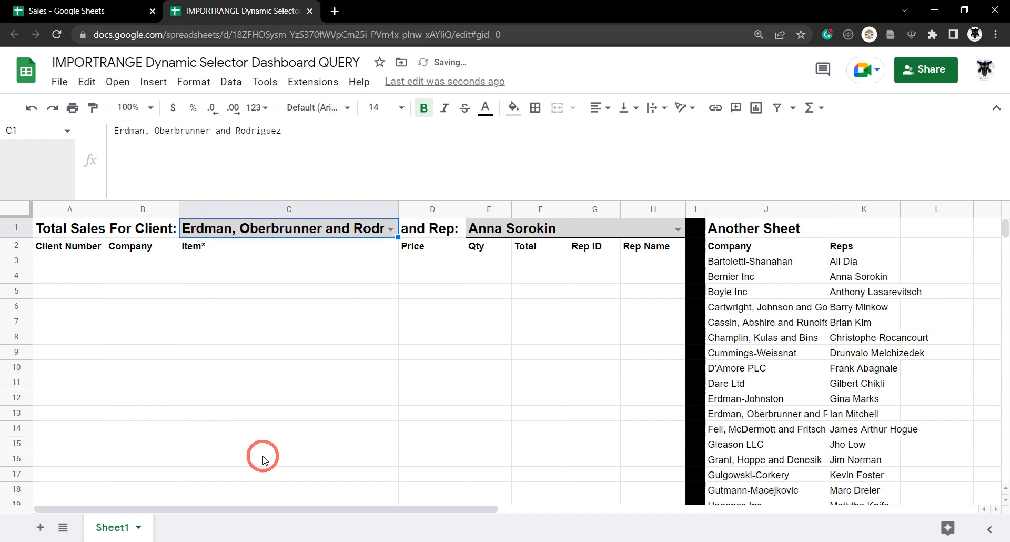
left_click(390, 230)
left_click(254, 505)
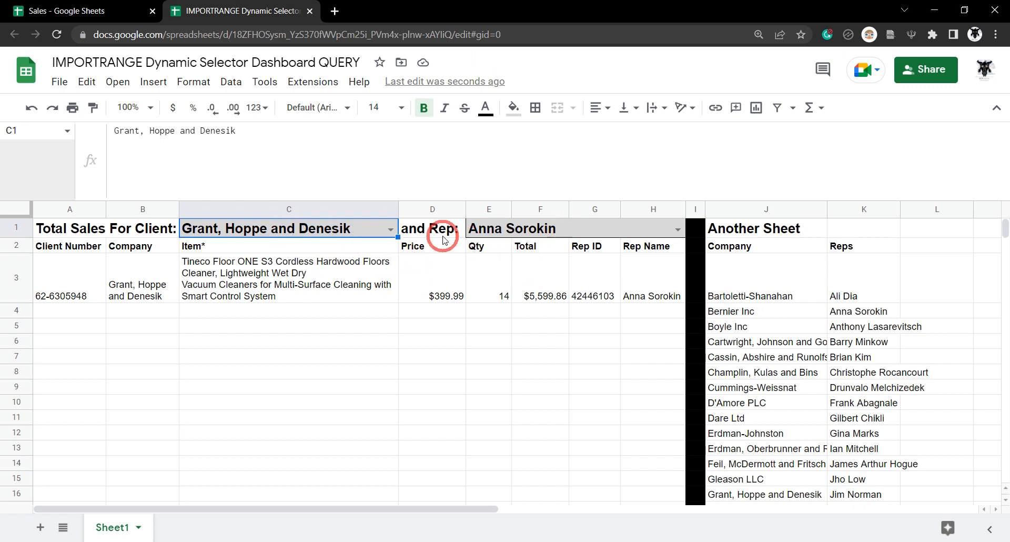
left_click(579, 230)
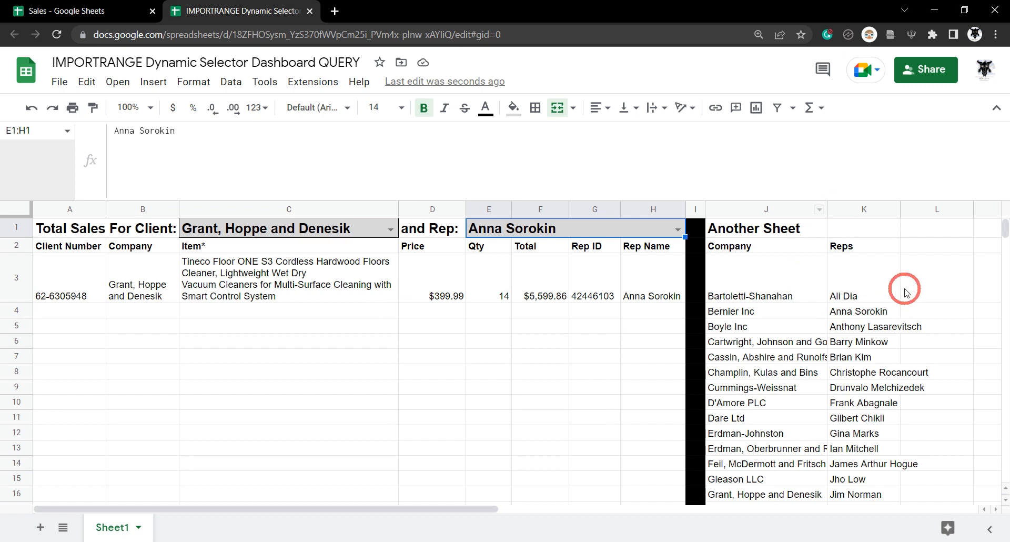
- Widen column K to fit full rep names, then check K3's formula
left_click_drag(899, 209, 935, 263)
left_click(864, 245)
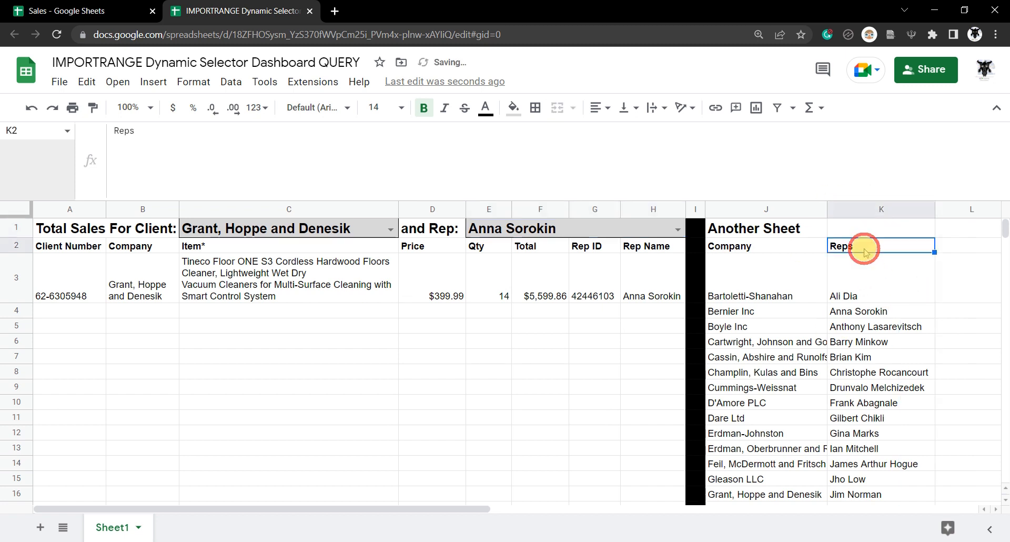
left_click(865, 285)
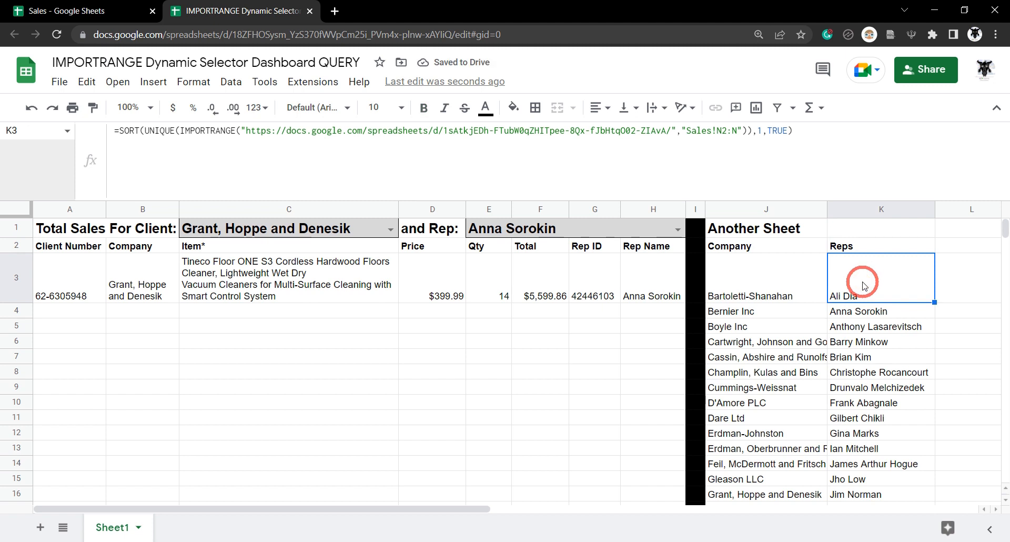
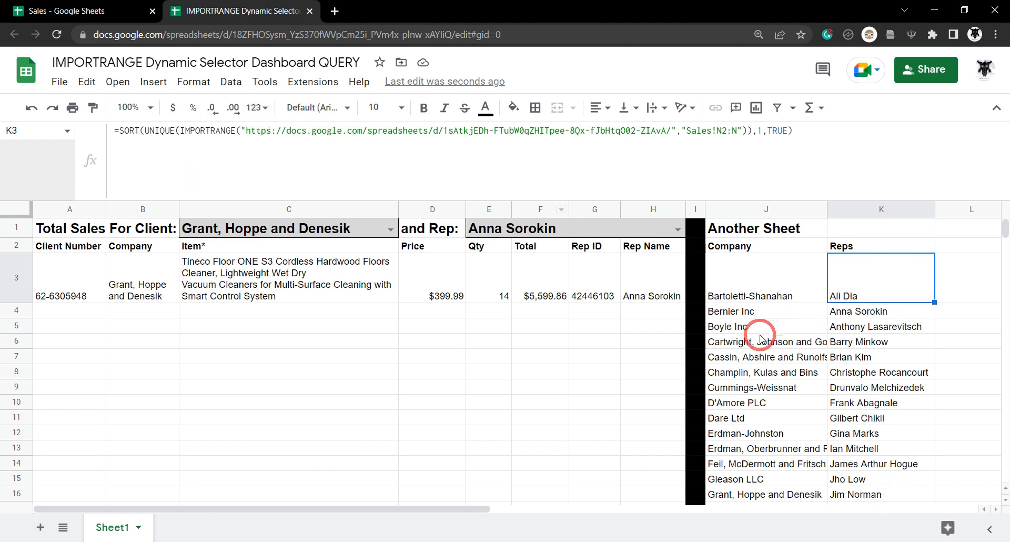
- Strip the SORT(UNIQUE( wrapper and trailing ),1,TRUE) from K3's formula
left_click_drag(180, 131, 117, 132)
key("BackSpace")
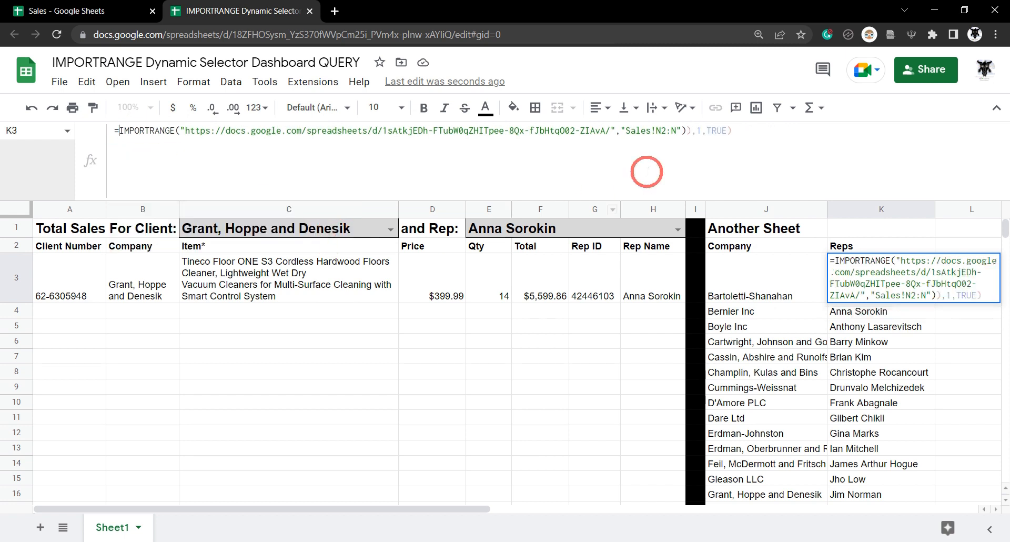
left_click_drag(739, 131, 686, 132)
key("BackSpace")
- Change the import range to Sales!A2:N, checking against the Sales source spreadsheet
left_click(655, 131)
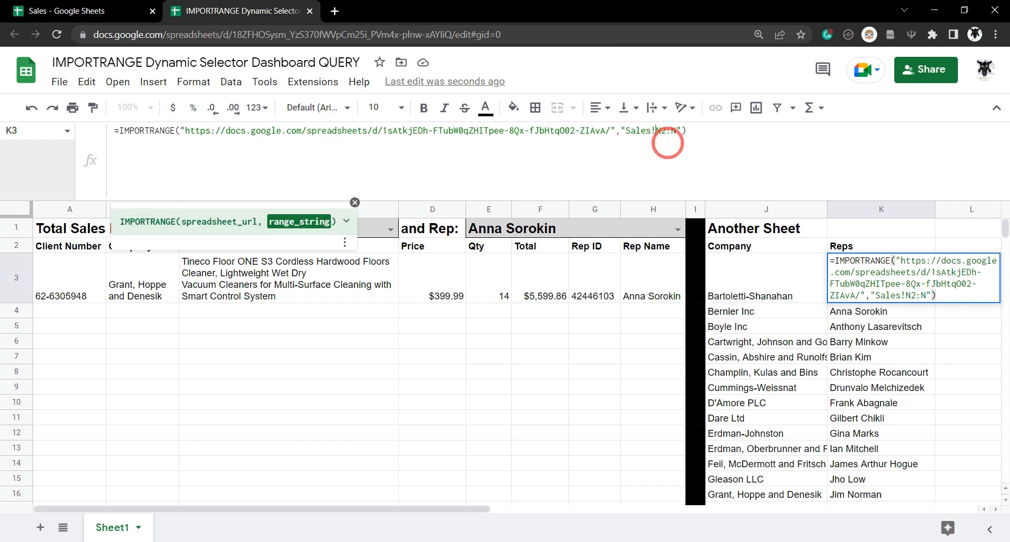
left_click(160, 10)
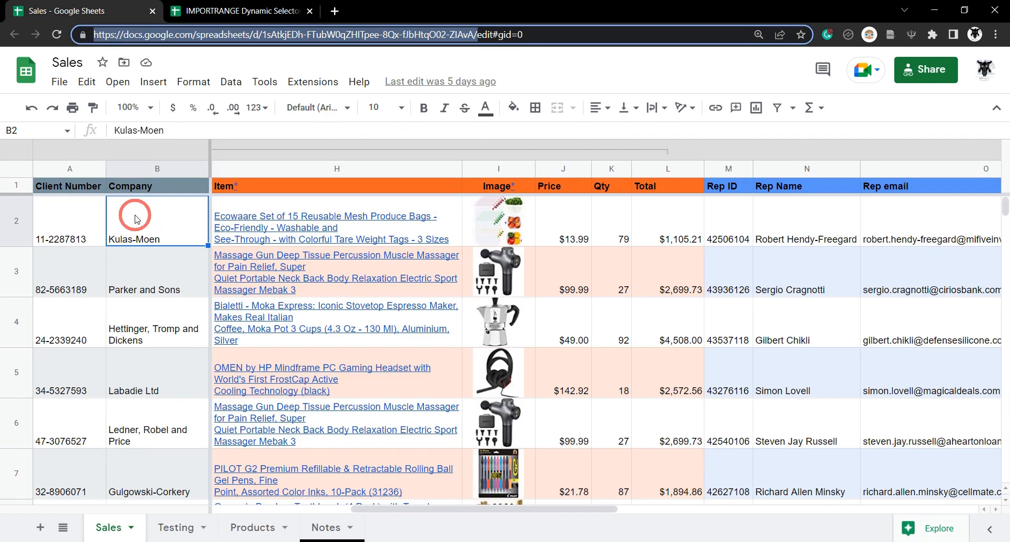
left_click(231, 11)
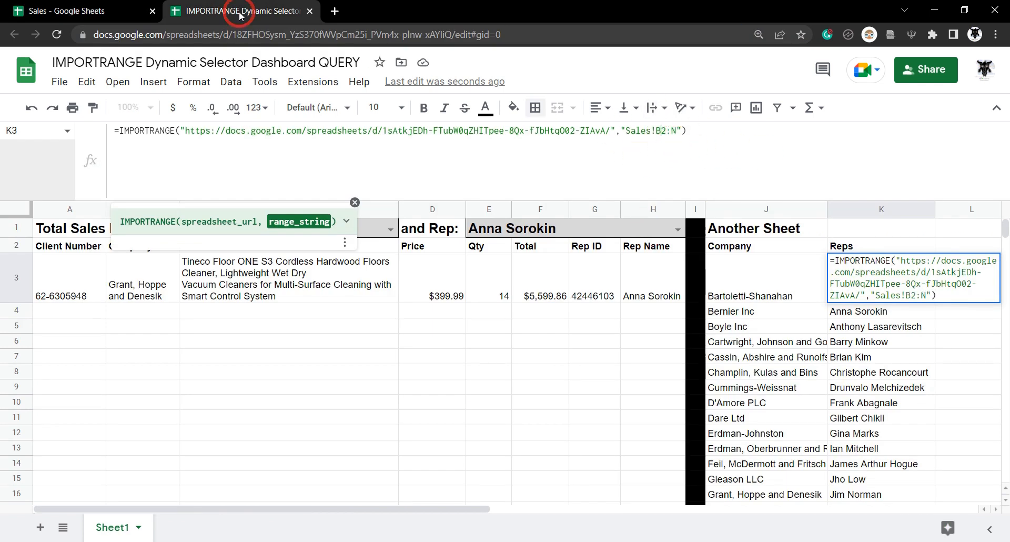
left_click(58, 9)
left_click(245, 7)
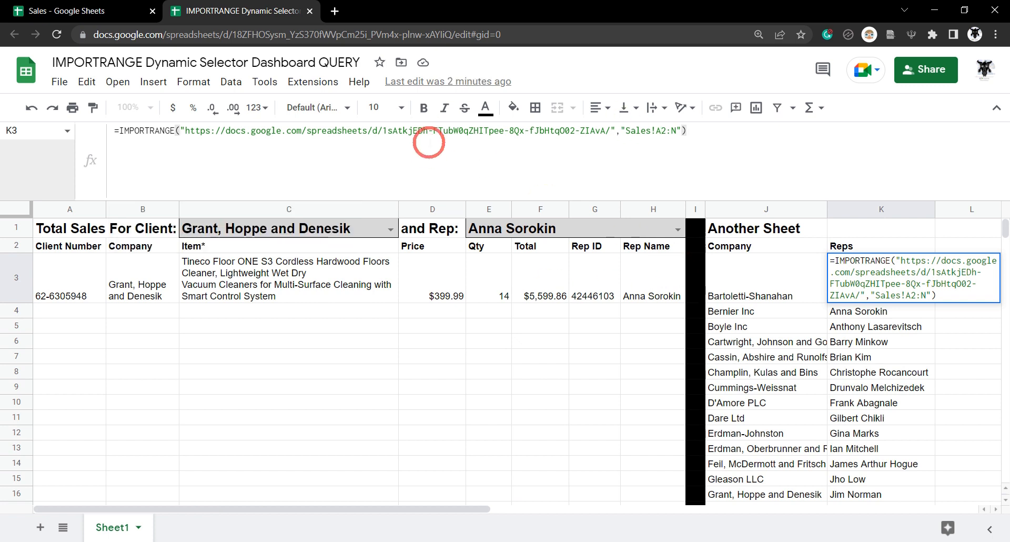
left_click(118, 131)
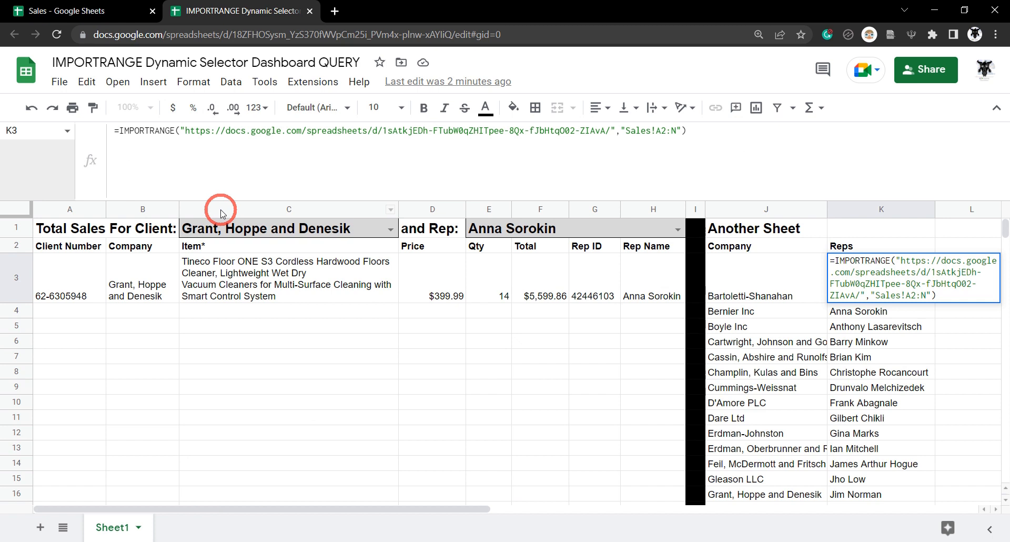
- Wrap K3's IMPORTRANGE in QUERY( and begin the query string "SELECT
type("UERY(")
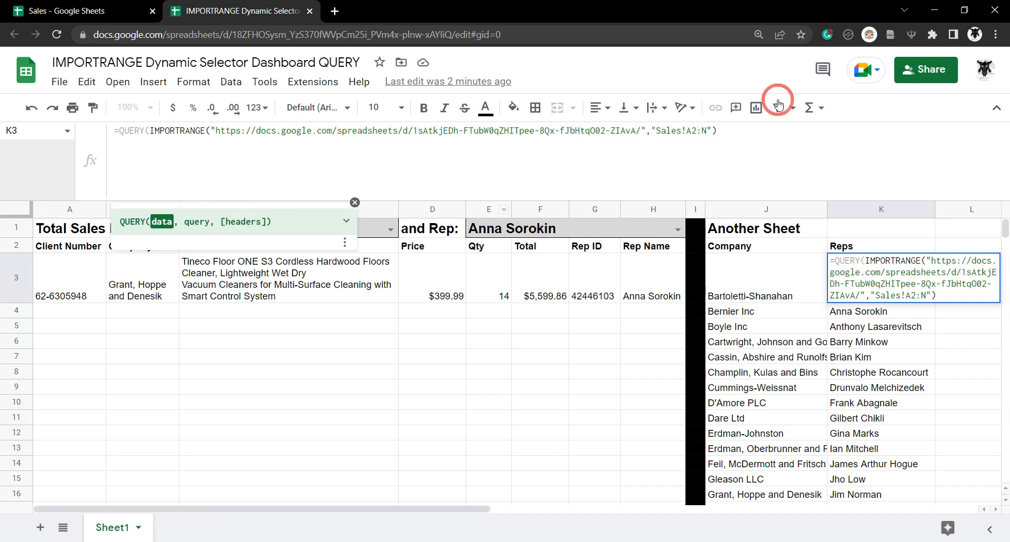
left_click(743, 131)
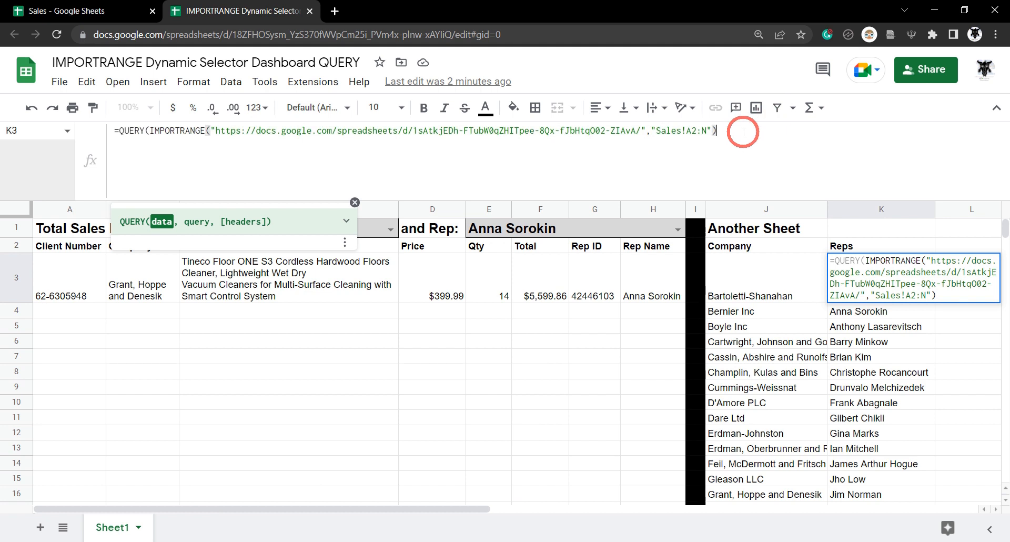
type(",")
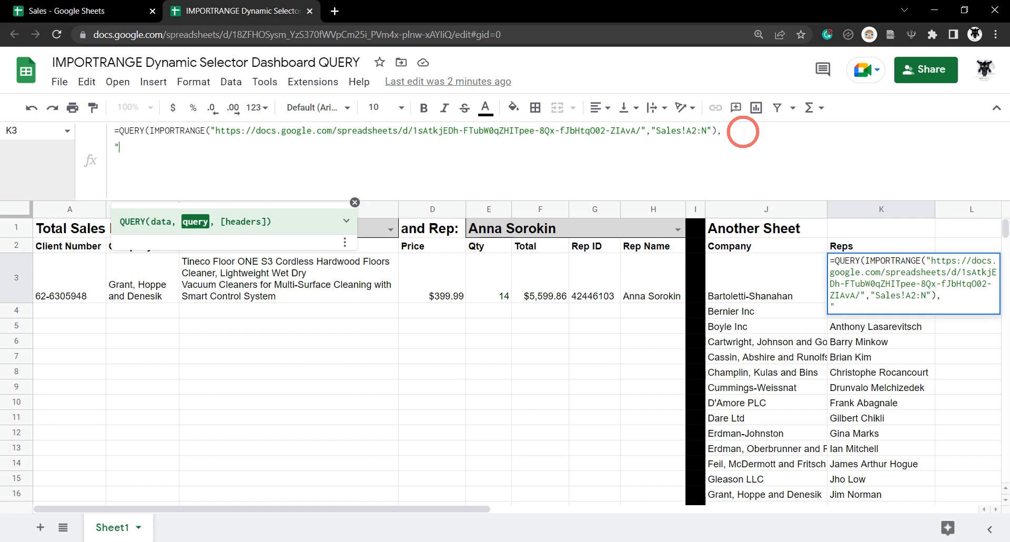
type("\"SELECT")
- Count source columns to identify Rep Name as Col14, then continue the query with WHERE Col
left_click(112, 12)
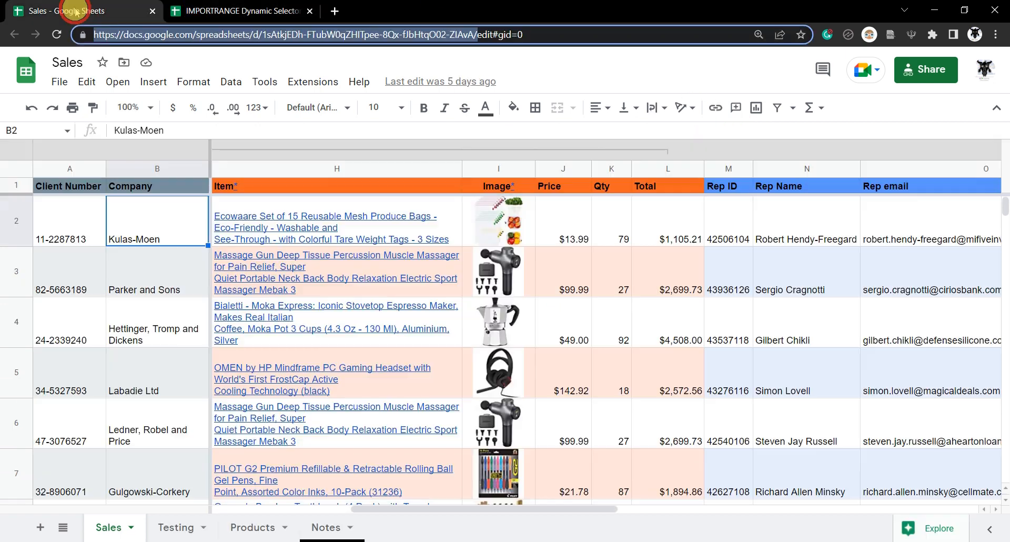
left_click(74, 213)
key("Right")
key("Right")
key("Right")
key("Right")
key("Right")
key("Right")
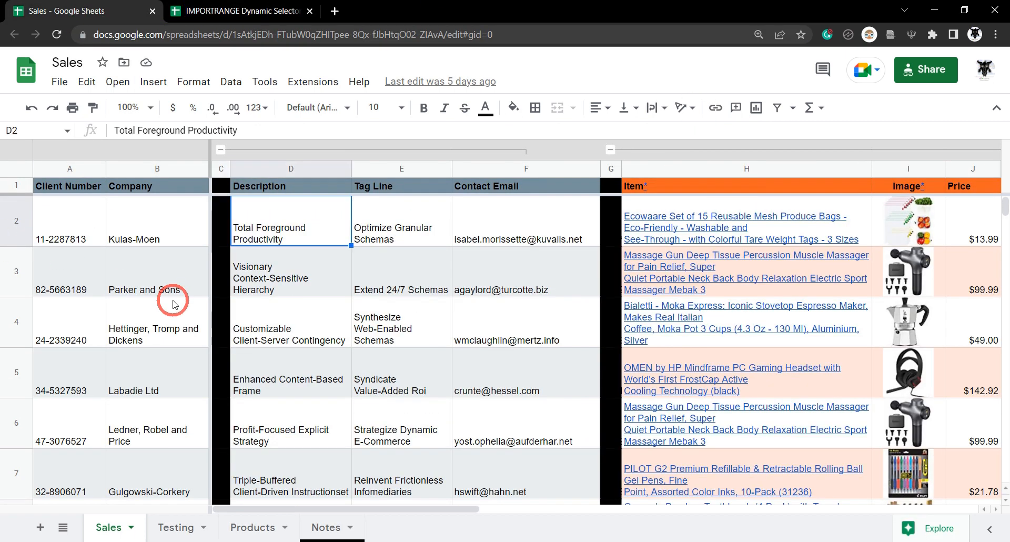
key("Right")
key("Right")
key("Right")
key("Right")
key("Right")
key("Right")
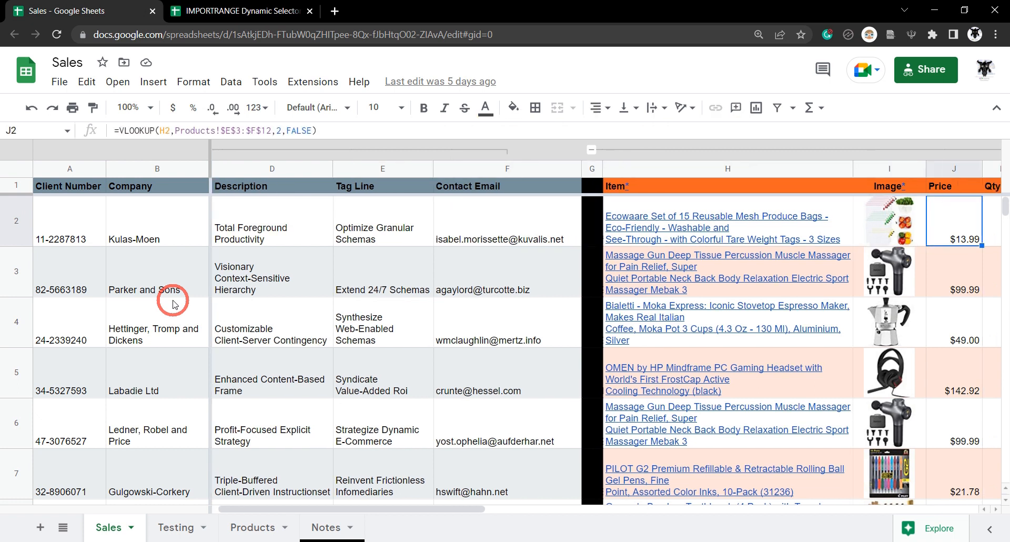
key("Right")
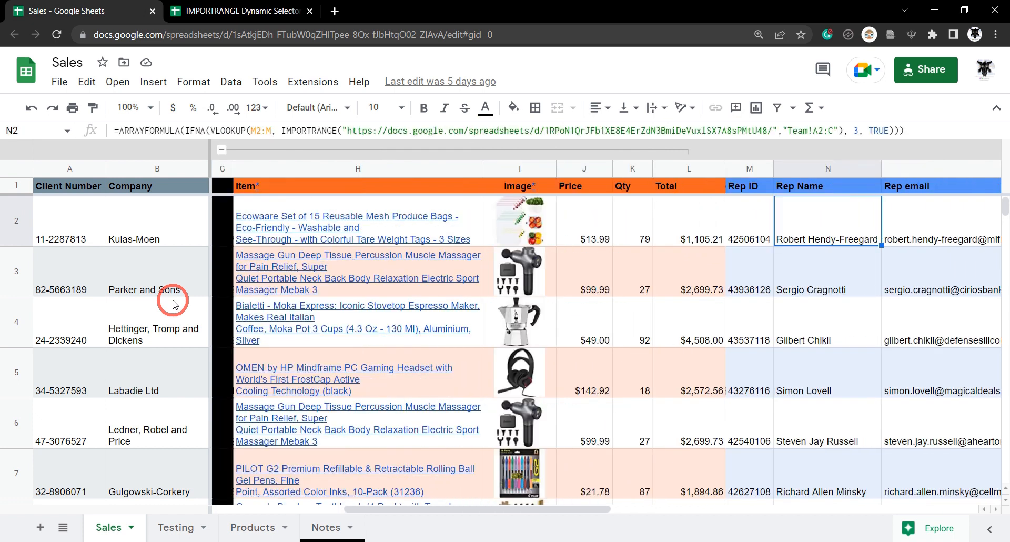
left_click(242, 10)
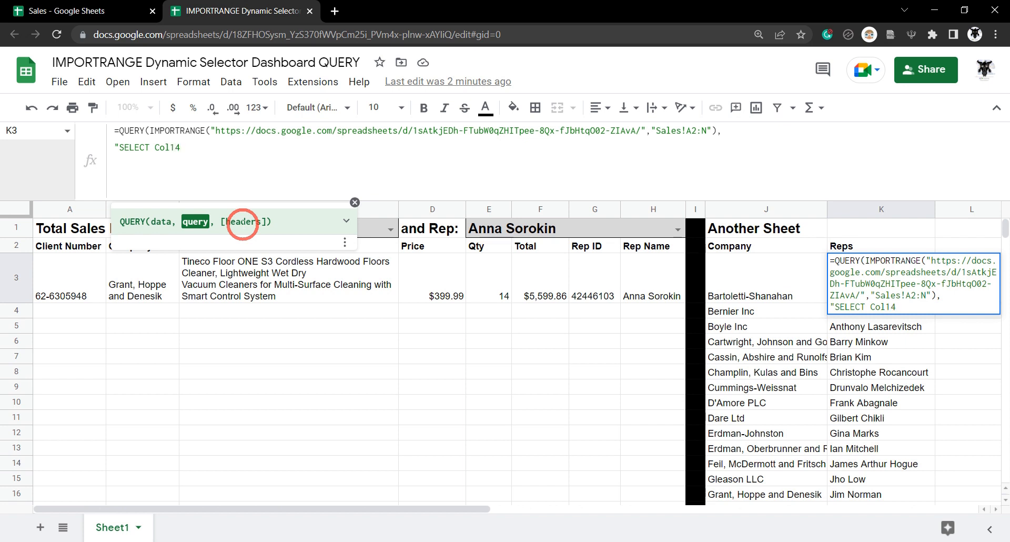
type("E Col")
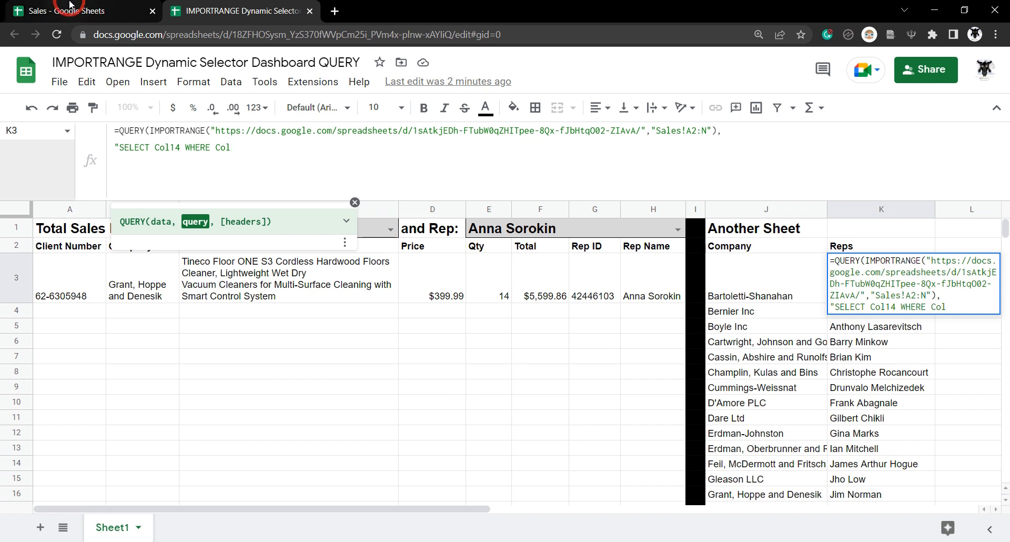
left_click(355, 202)
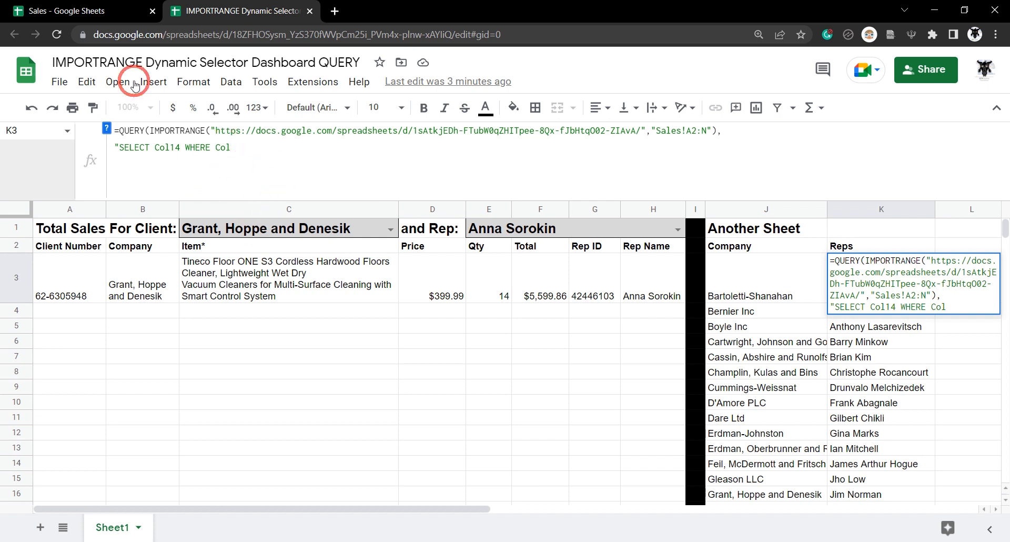
- Make the WHERE condition match Col2 against the client chosen in C1
left_click(105, 11)
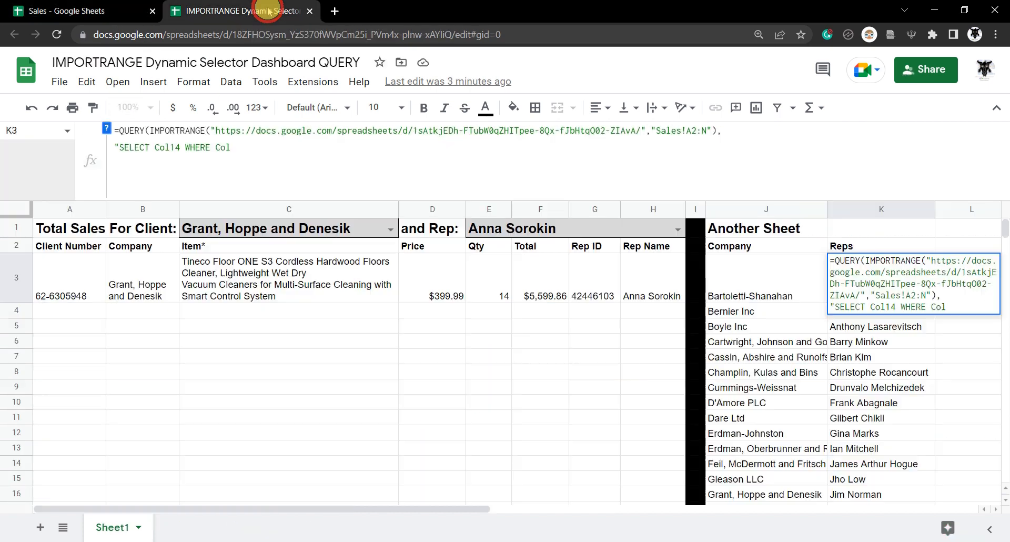
left_click(269, 8)
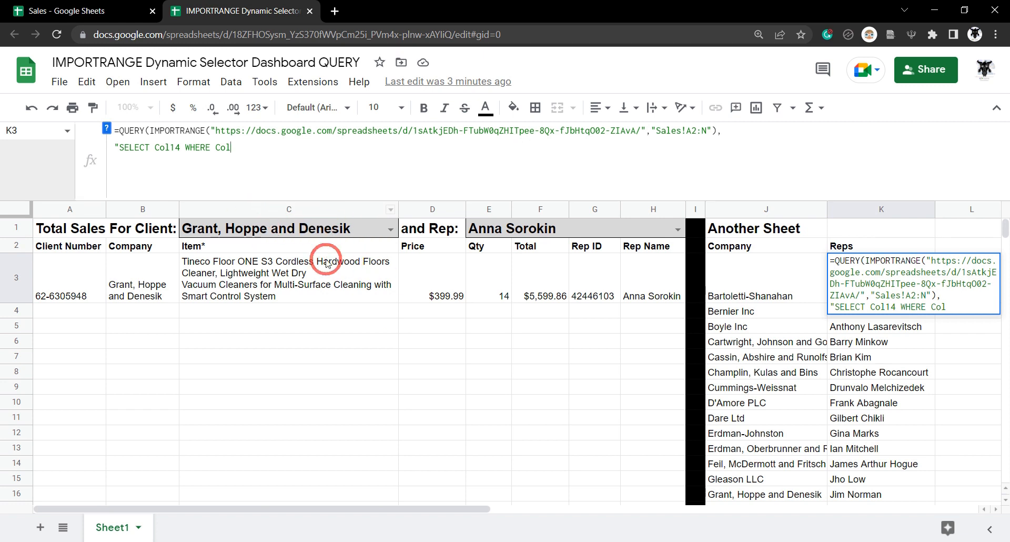
left_click(63, 10)
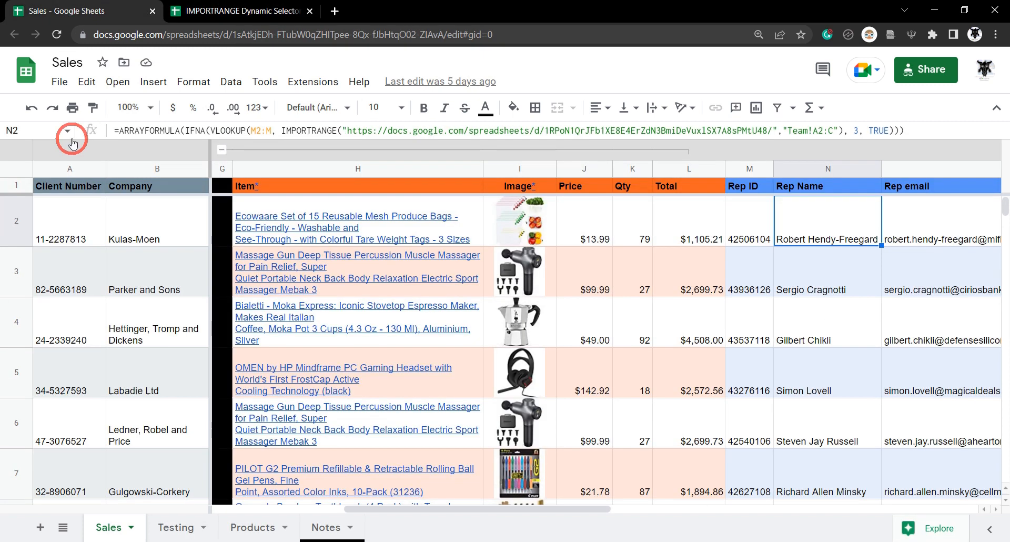
left_click(258, 11)
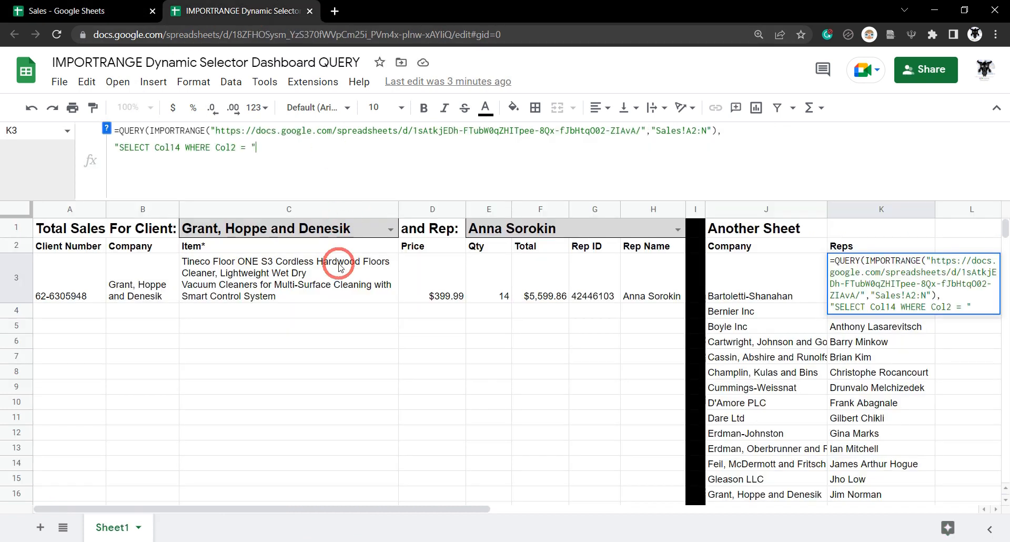
type("&")
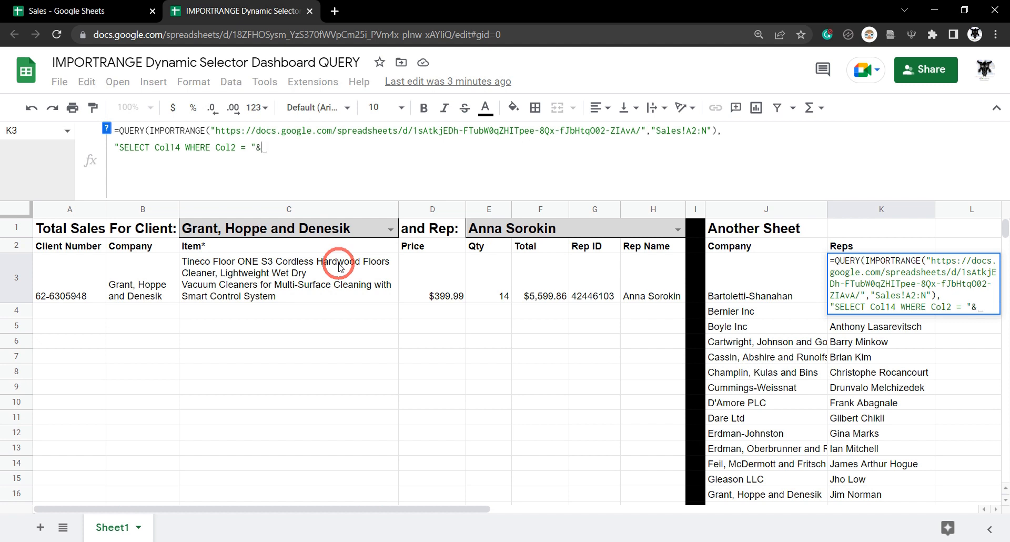
left_click(308, 229)
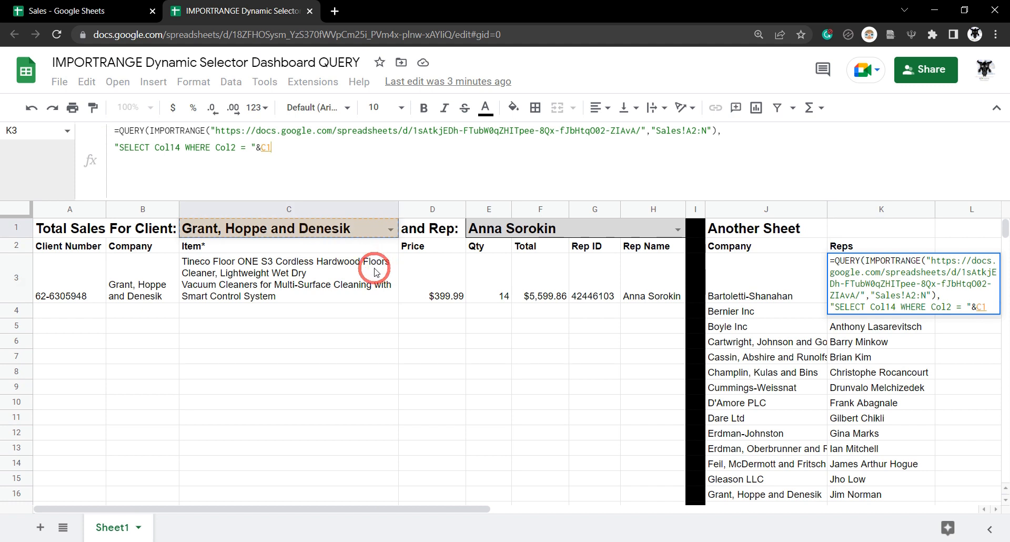
type("&")
type("'")
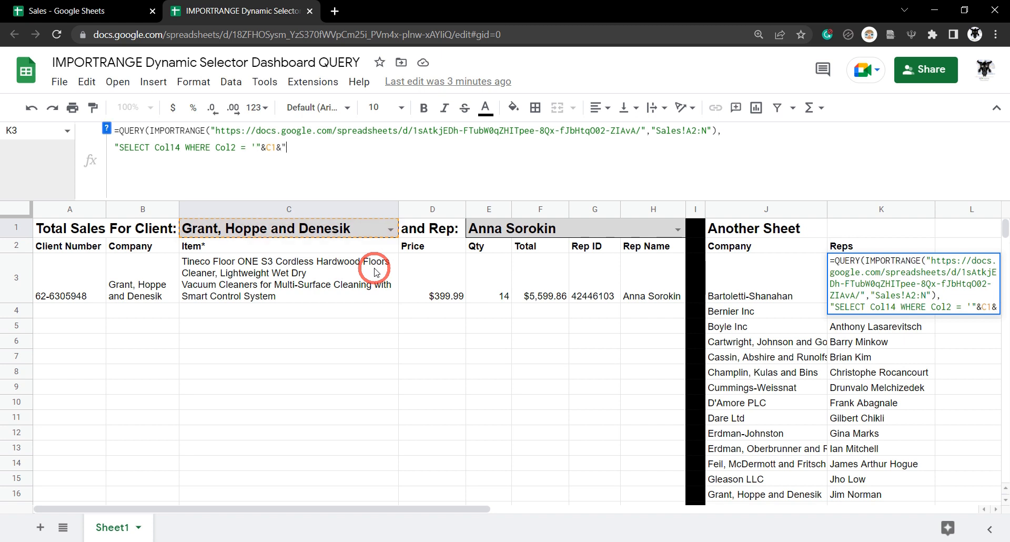
type("\"")
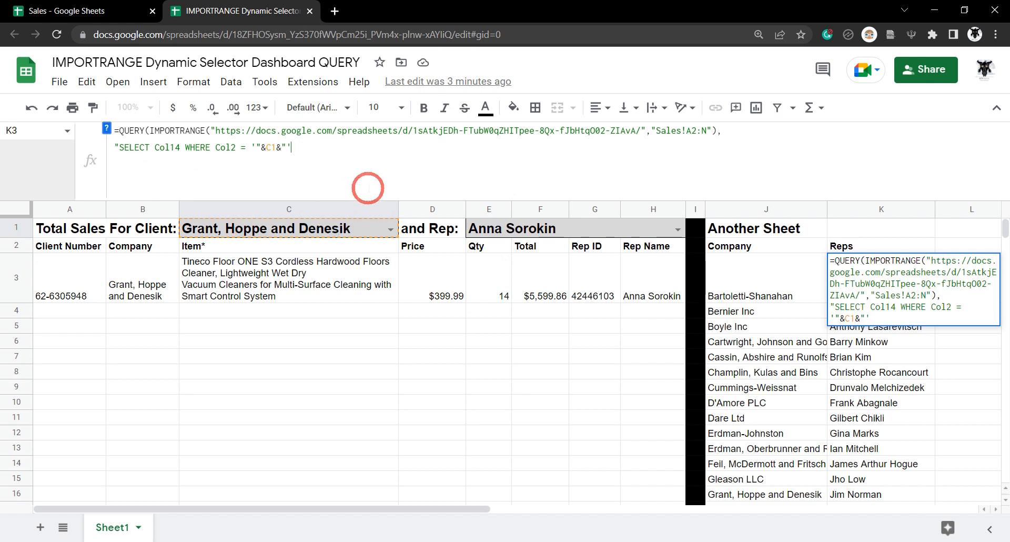
- Finish the query with ORDER BY Col14 asc and headers 0, then commit it
left_click(397, 156)
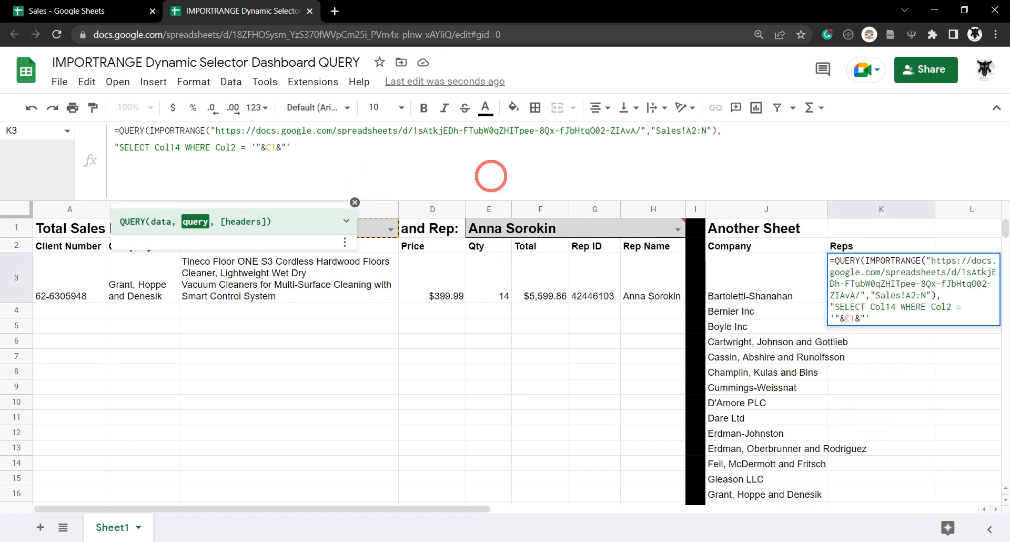
type("ORDER BY")
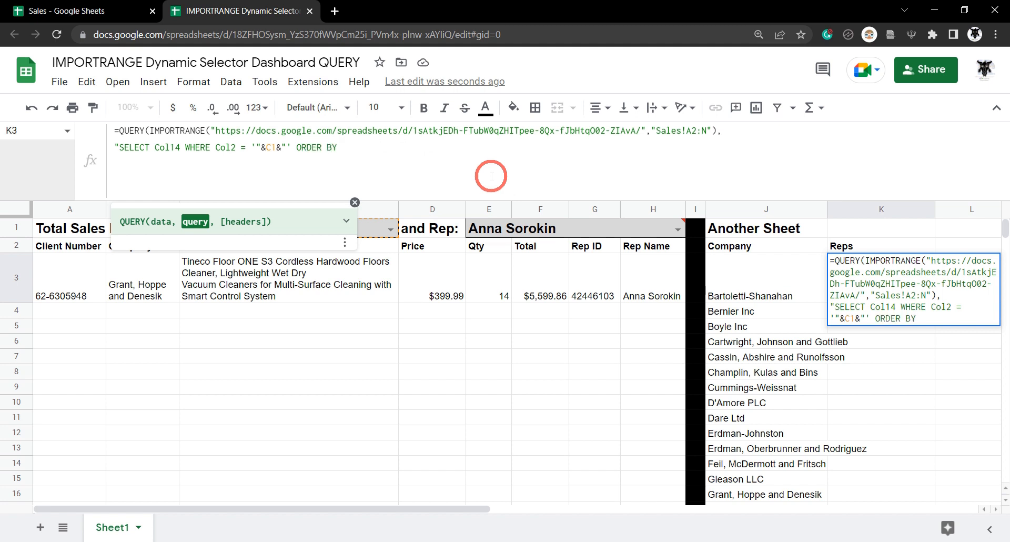
type(" Col14 asc")
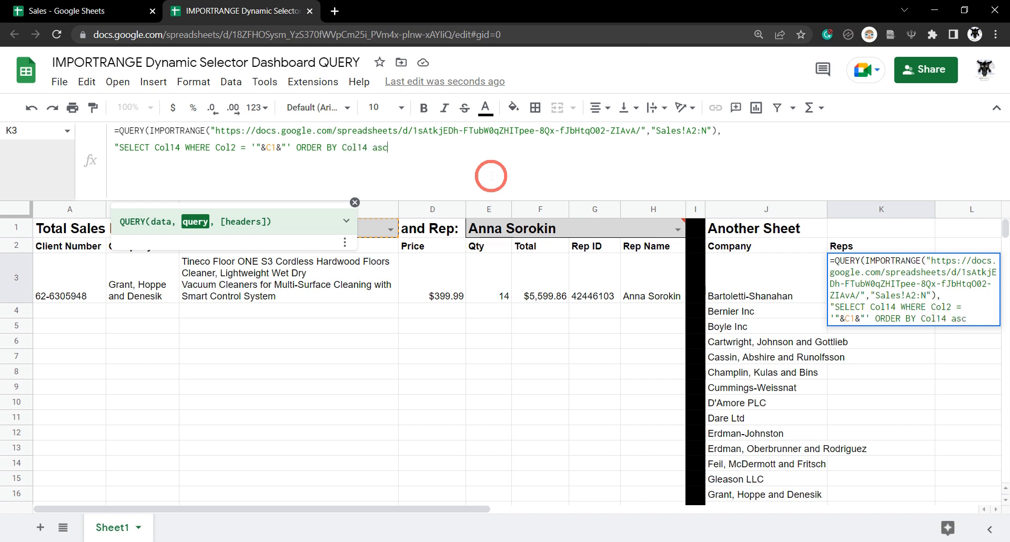
type("\", ")
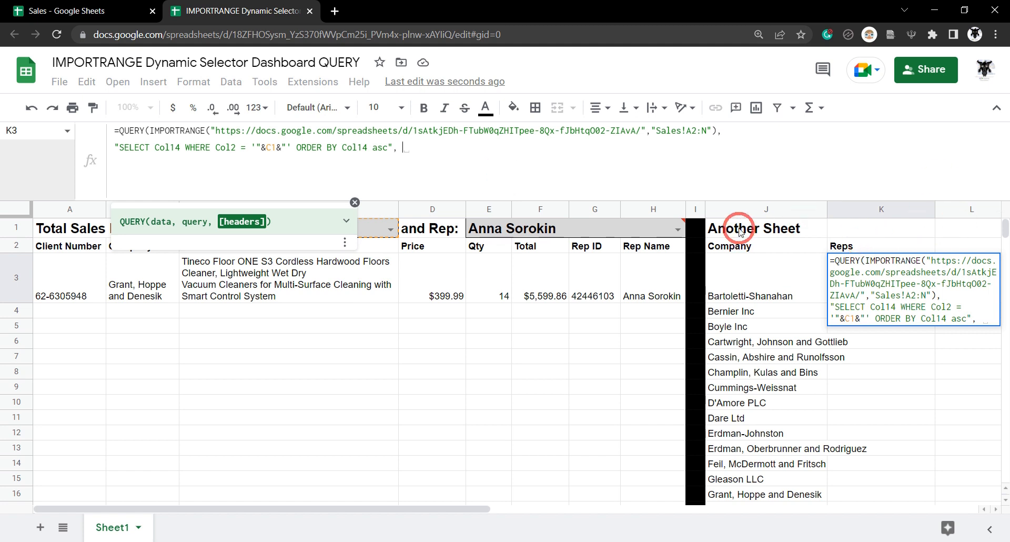
type("0")
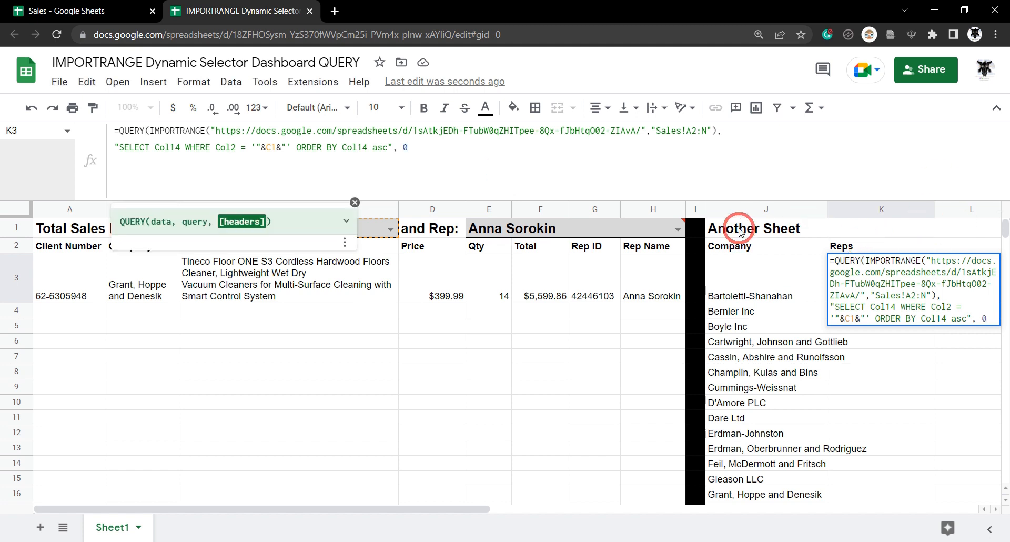
type(")")
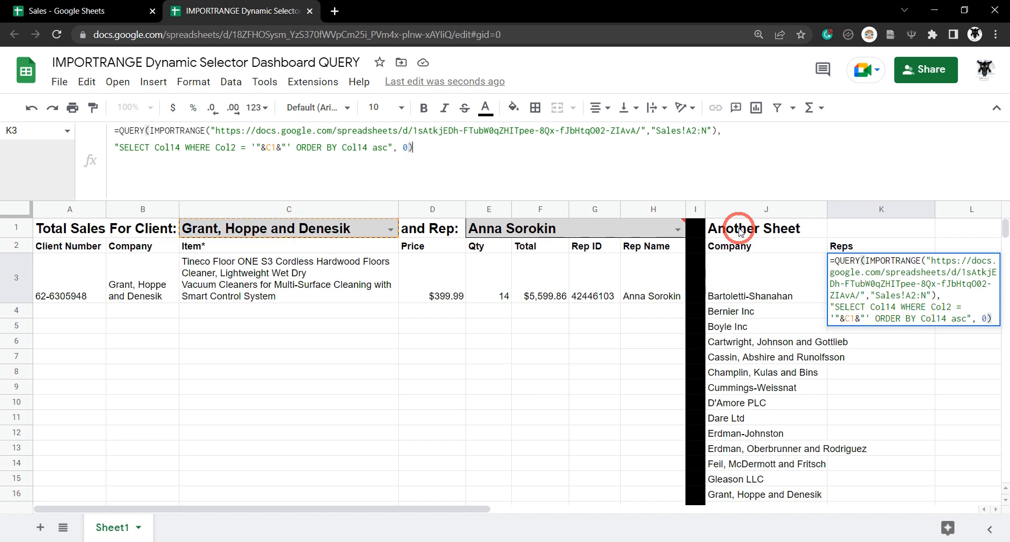
key("Return")
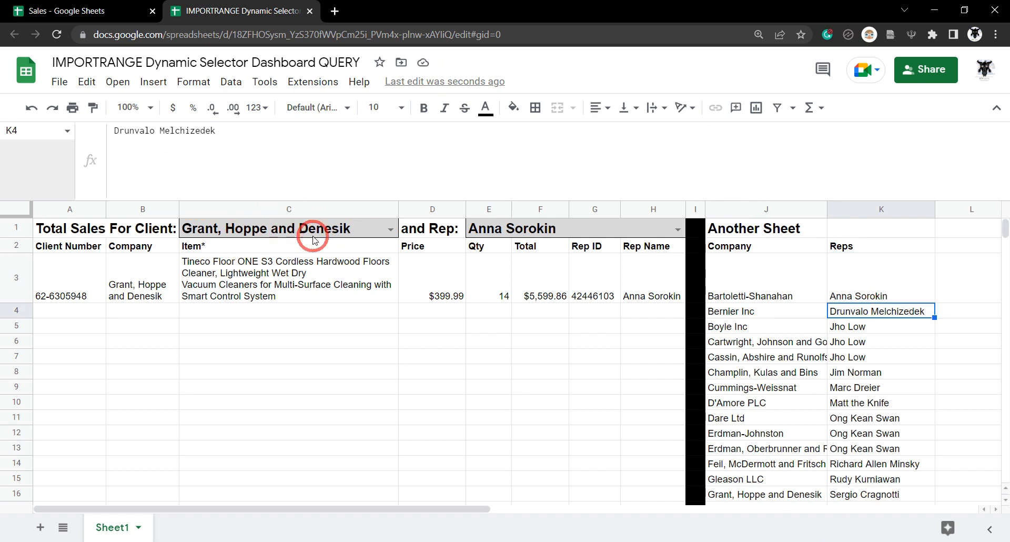
left_click(877, 279)
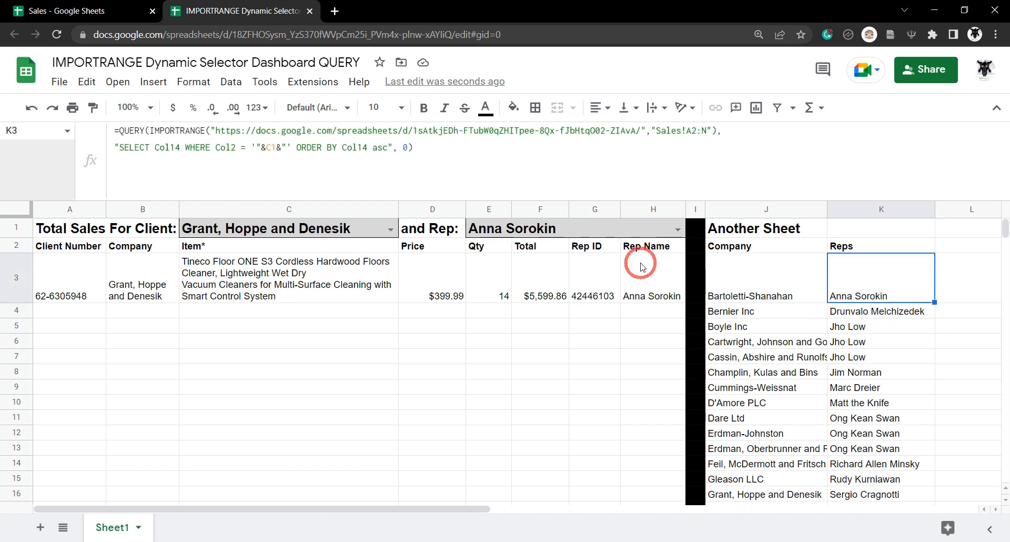
scroll(879, 326, "down", 2)
scroll(853, 266, "up", 2)
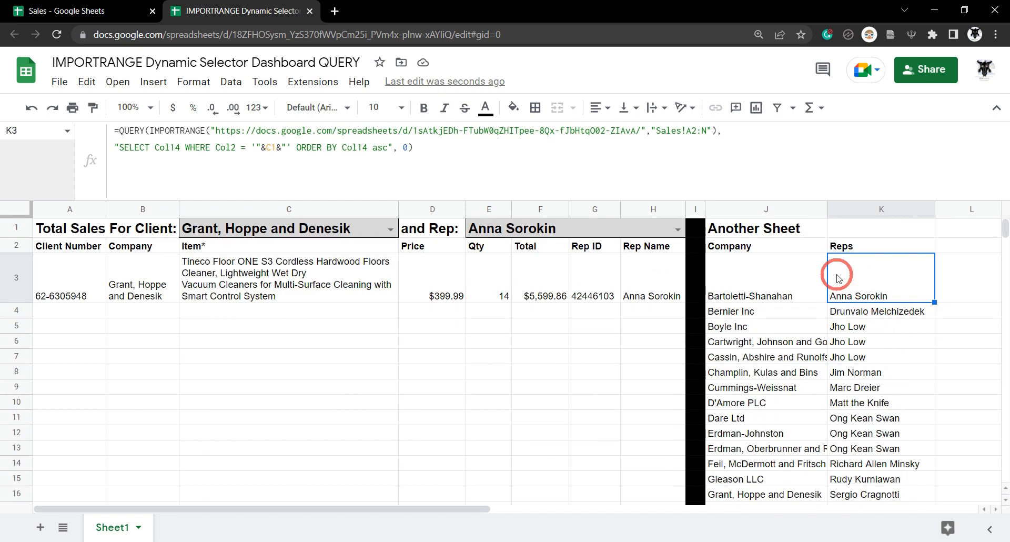
- Wrap K3's QUERY formula in UNIQUE( … ) so duplicate rep names disappear
left_click(117, 131)
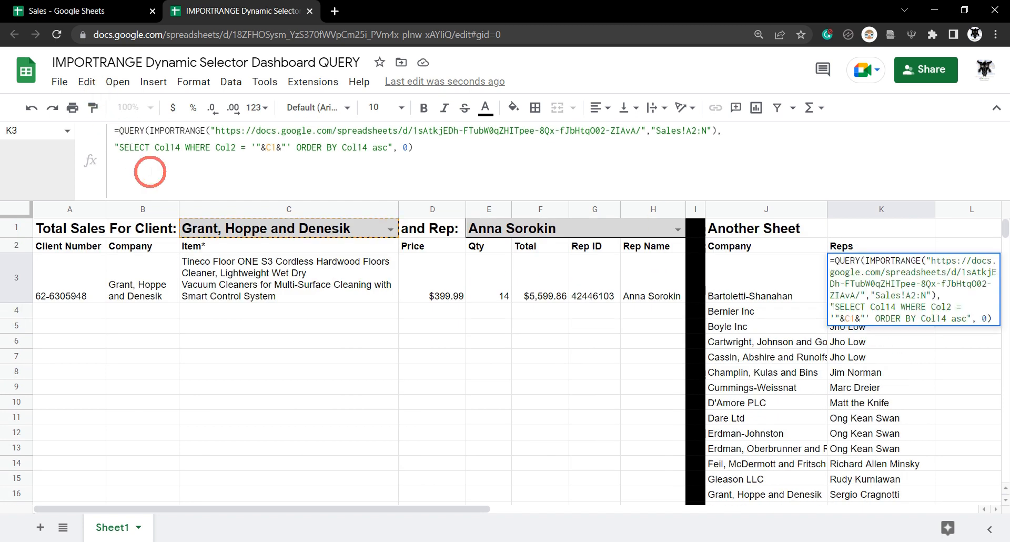
type("u")
key("BackSpace")
type("UNIQUE")
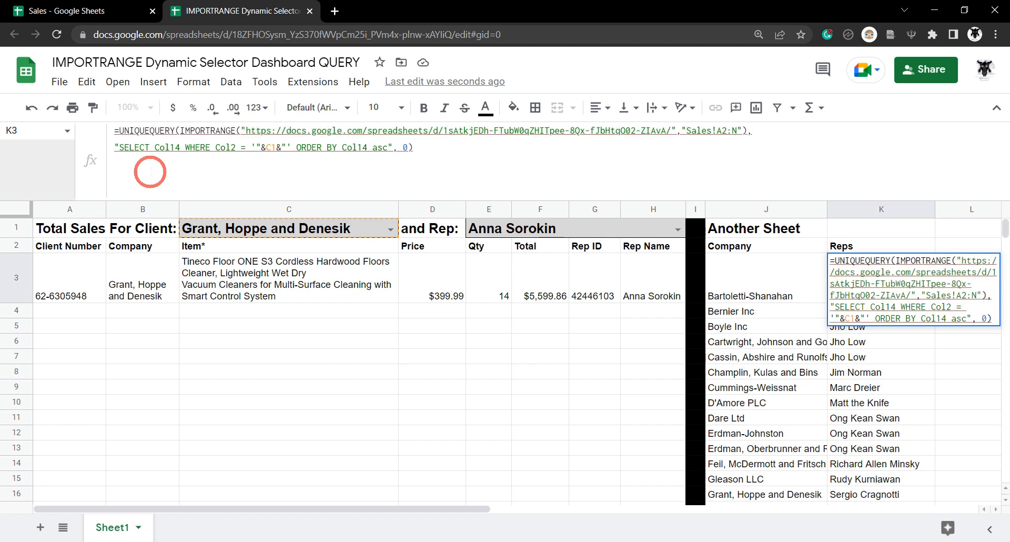
type("(")
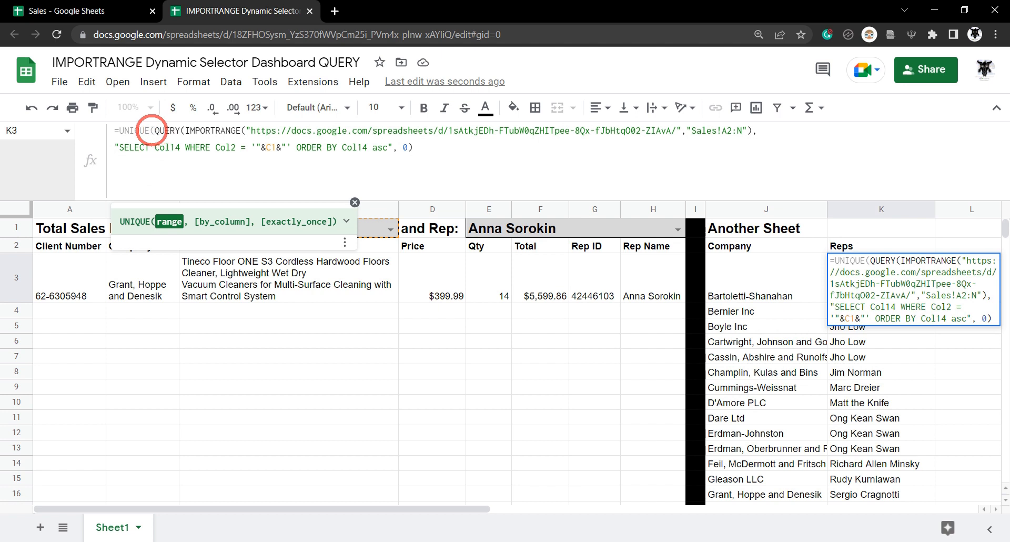
left_click(563, 176)
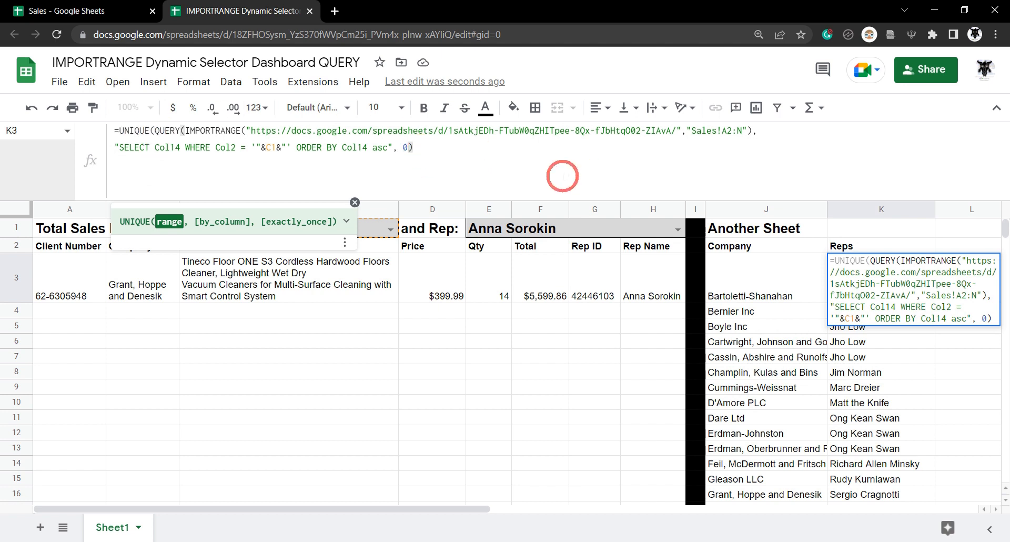
type(")")
key("Return")
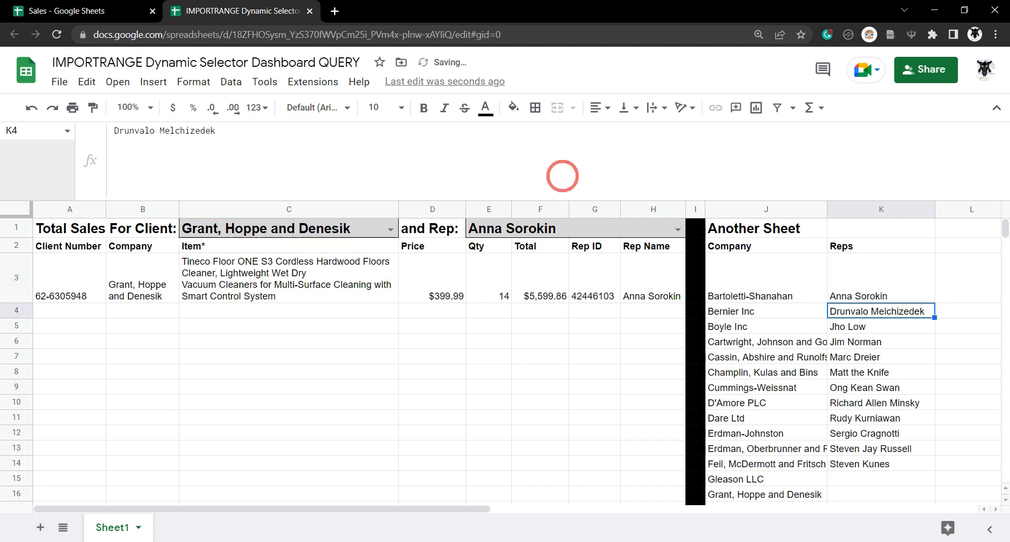
key("Up")
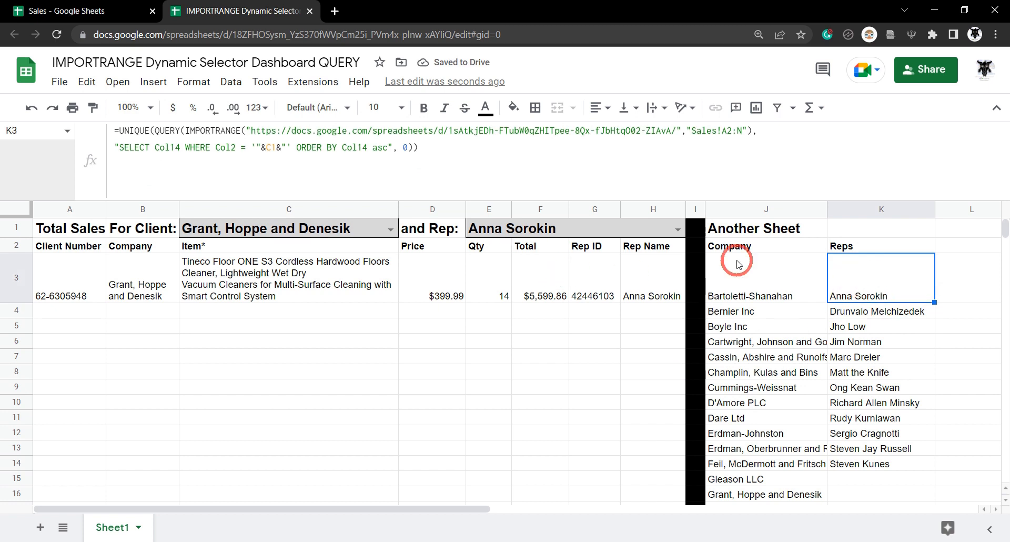
- Check the rep dropdown for duplicates, then choose Boyle Inc as the client
left_click(602, 226)
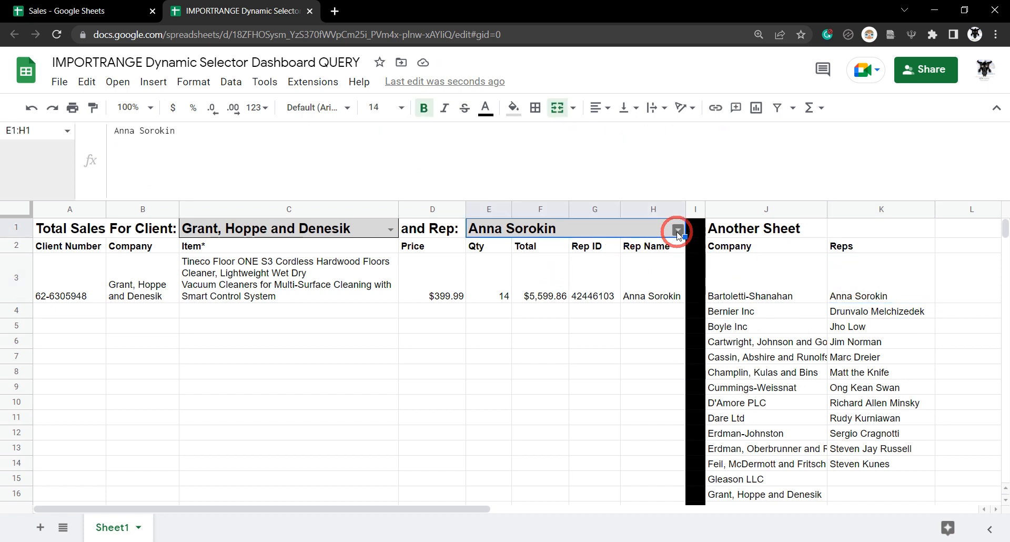
left_click(678, 230)
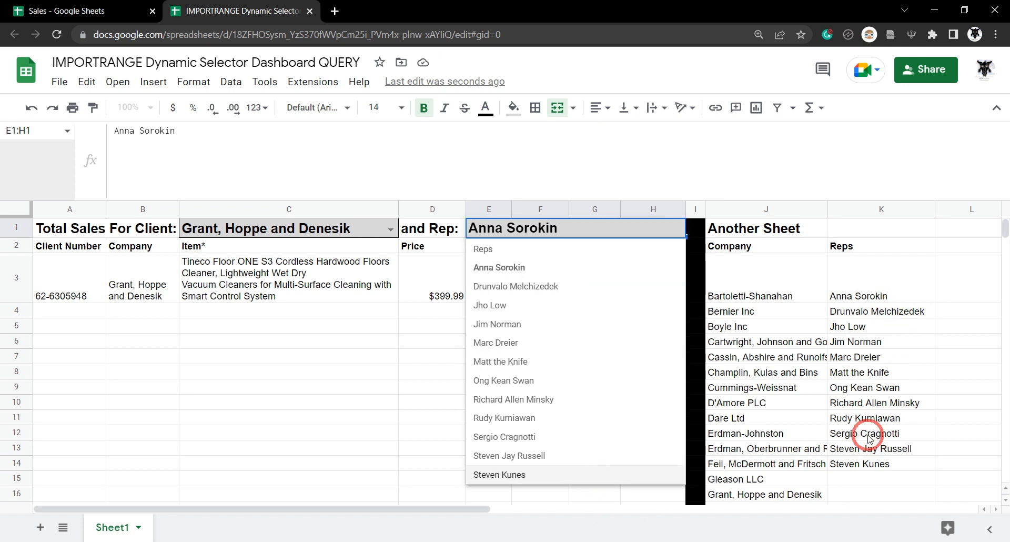
left_click(239, 231)
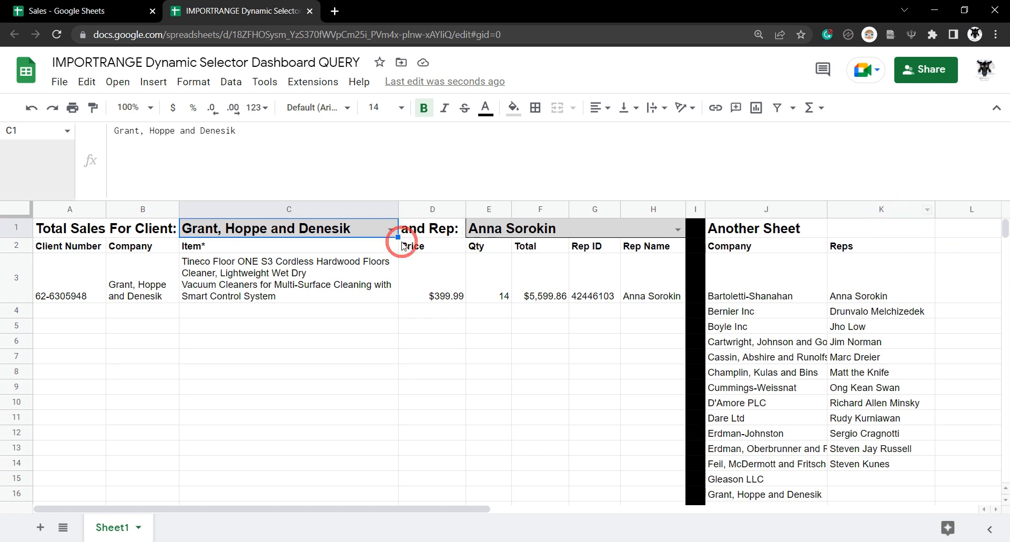
left_click(390, 229)
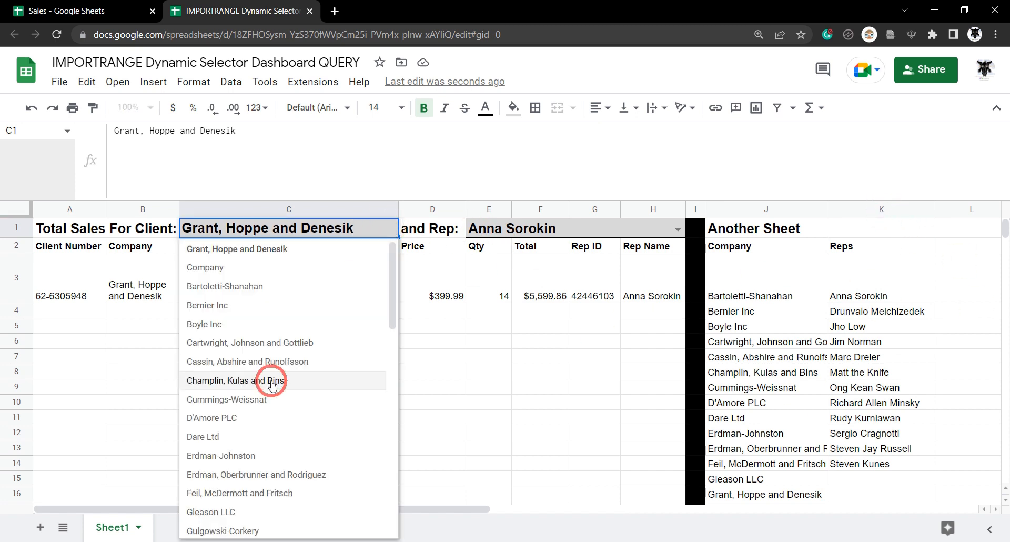
left_click(253, 329)
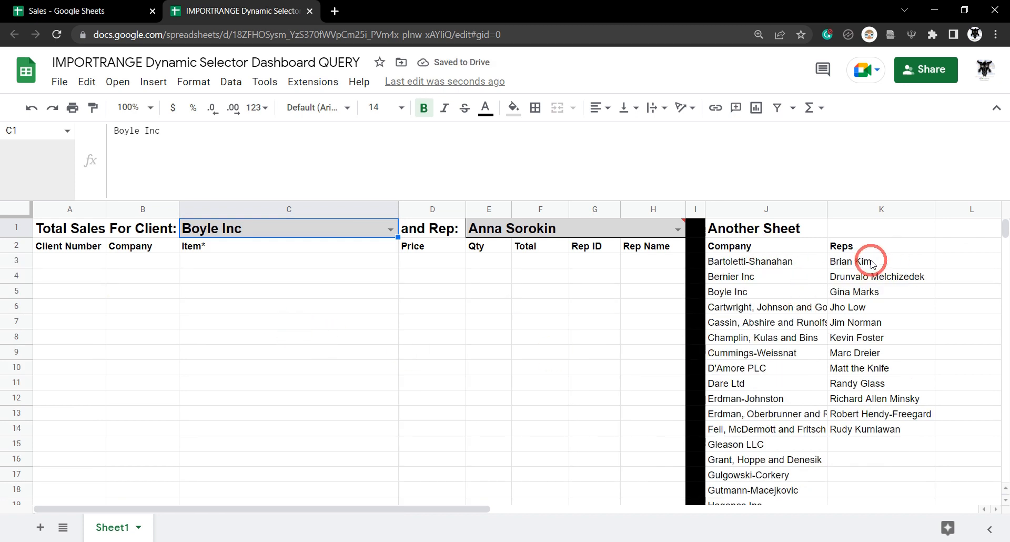
- Try three Boyle Inc reps, showing their sales including toothbrush and backpack orders
left_click(605, 226)
left_click(679, 232)
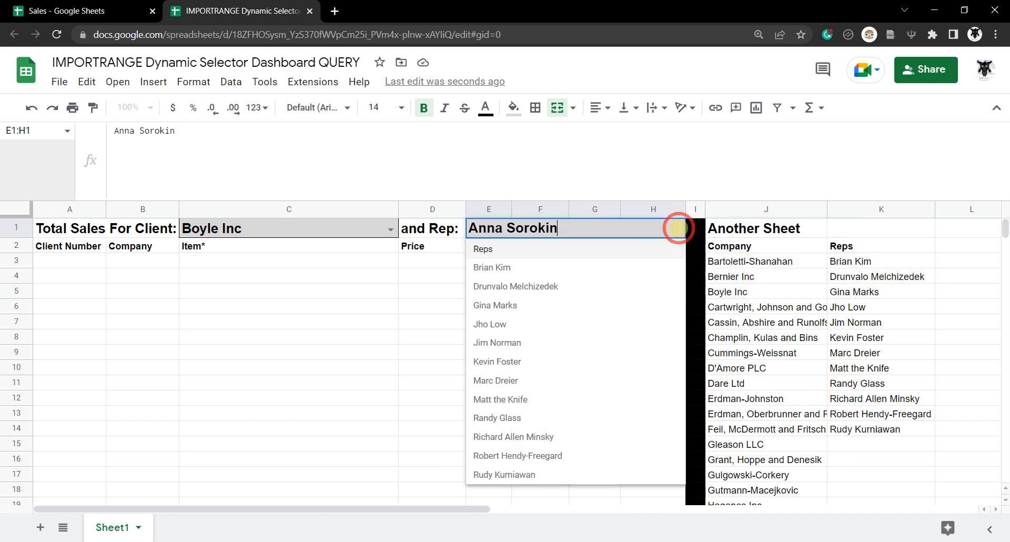
left_click(567, 362)
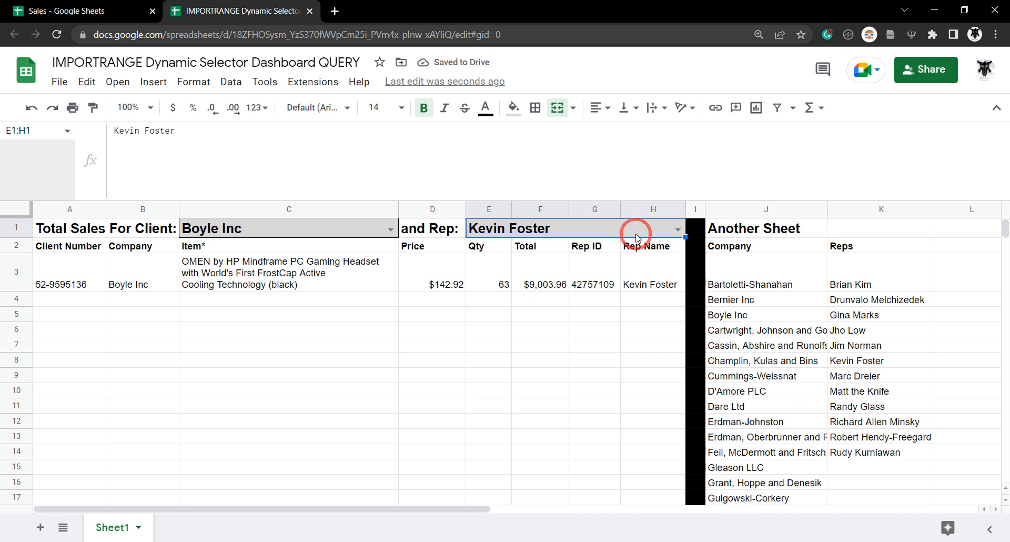
left_click(679, 230)
left_click(515, 265)
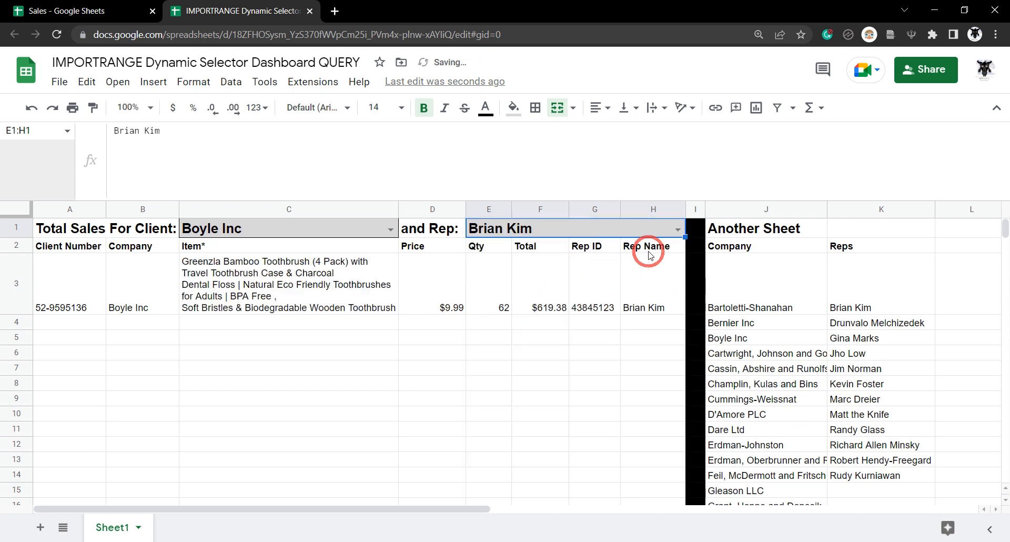
left_click(678, 230)
left_click(577, 450)
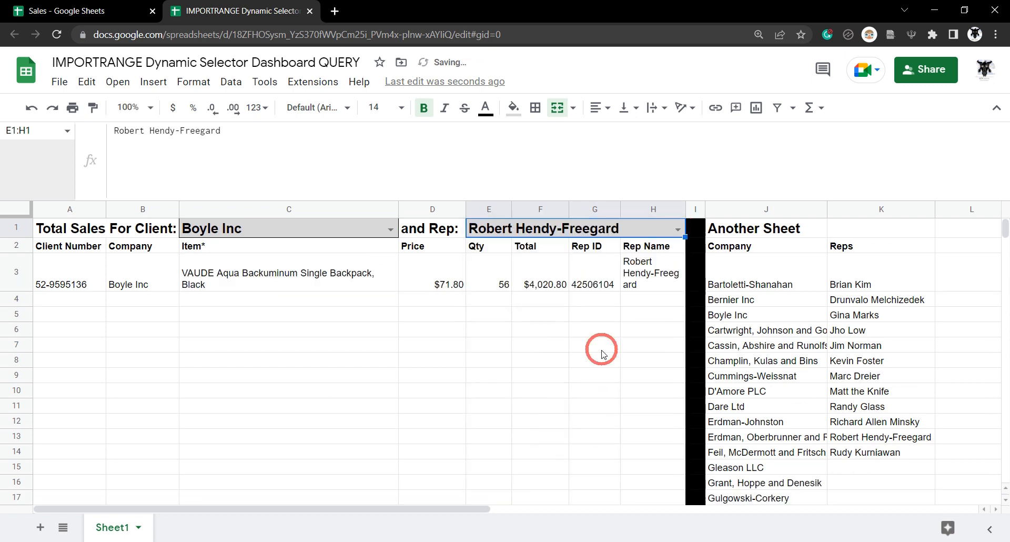
- Pick an Erdman, Oberbrunner and Rodriguez rep to show the $1,799.82 massage gun sale
left_click(679, 230)
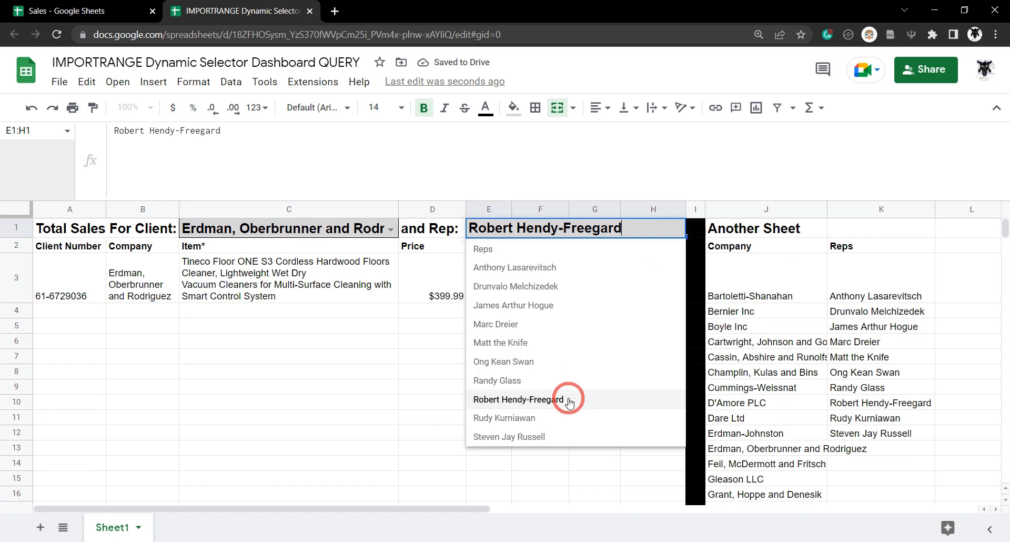
left_click(544, 418)
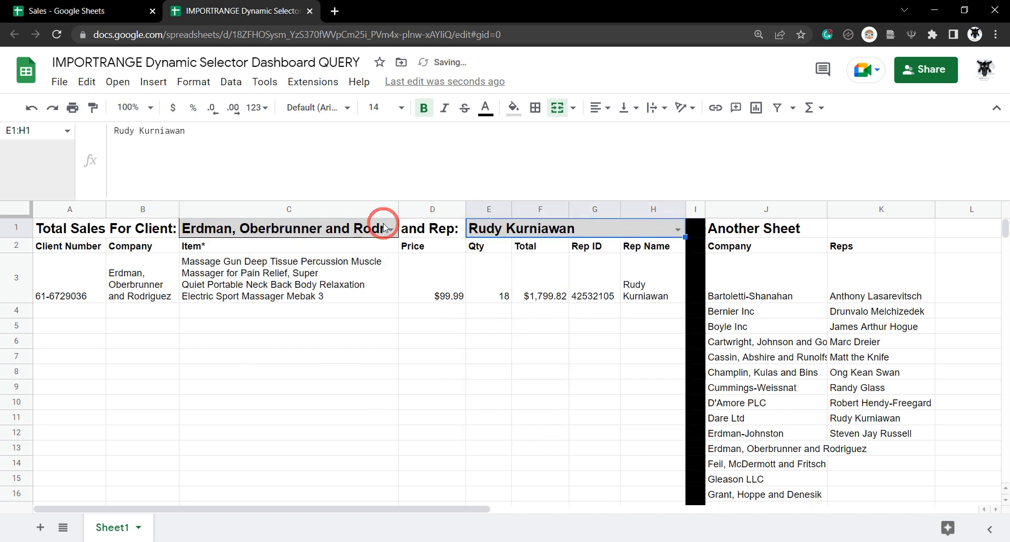
left_click(439, 347)
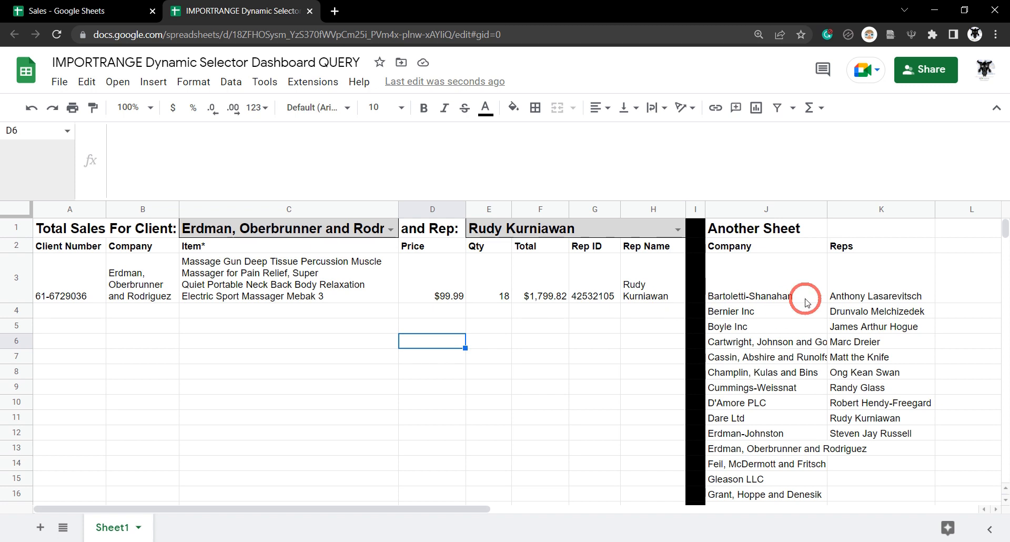
left_click(772, 281)
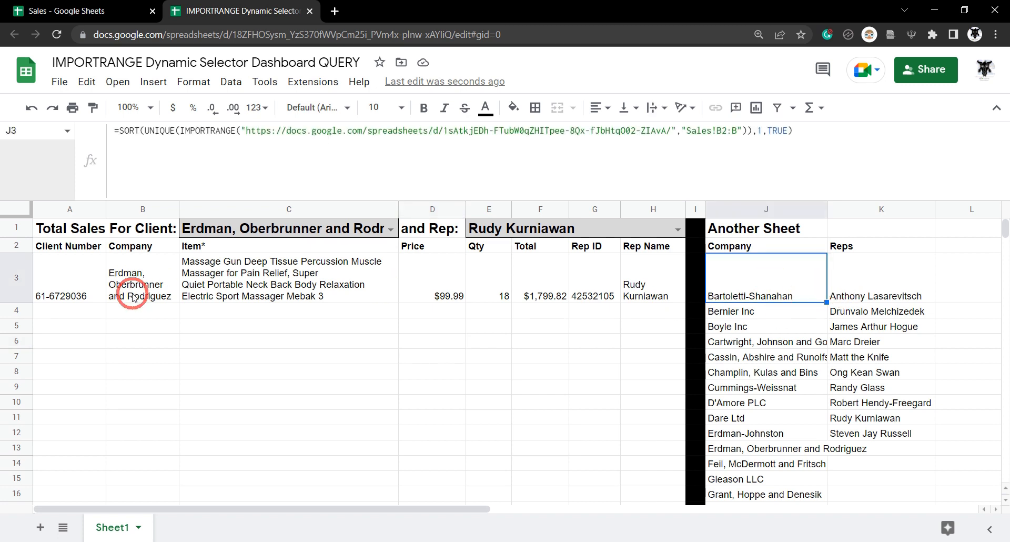
left_click(75, 292)
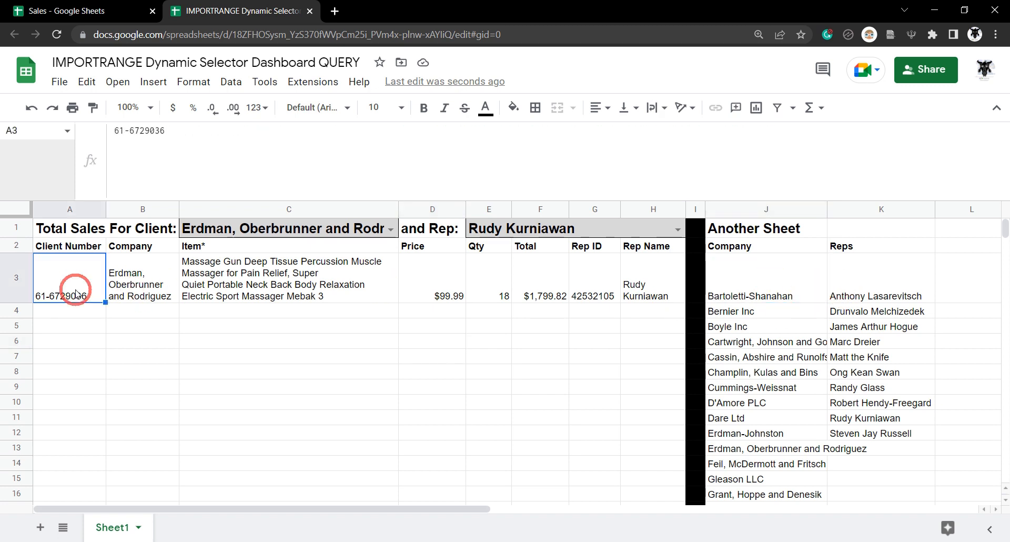